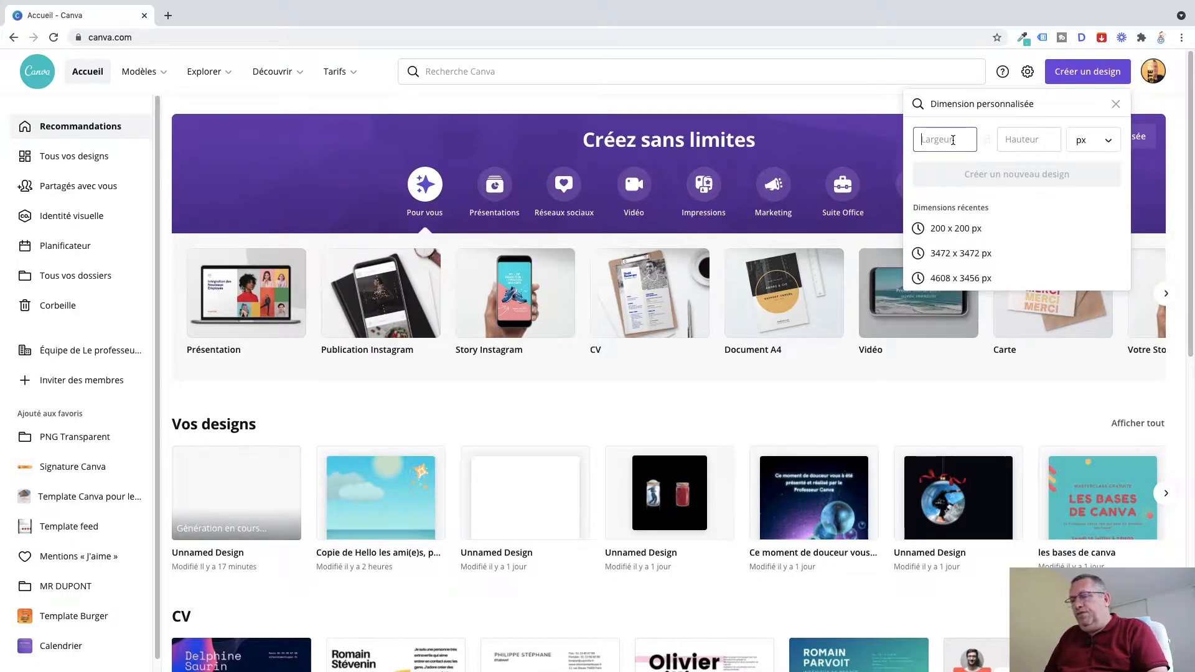
- Create a new blank design with custom dimensions of 1080 × 1350 px
type("108")
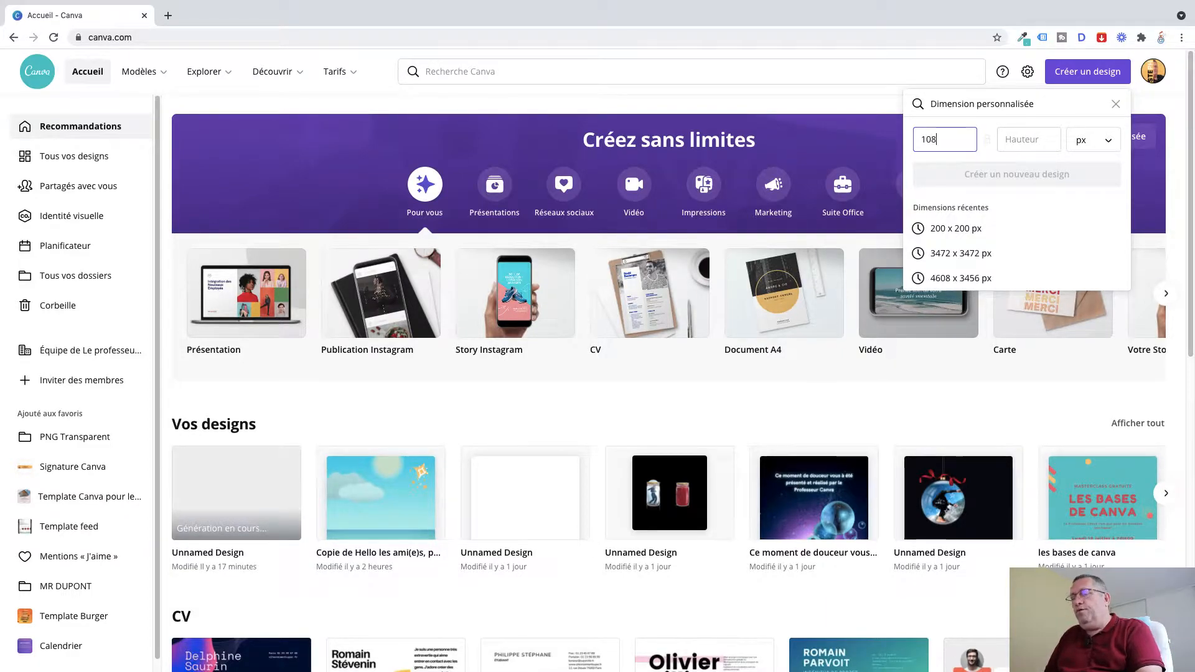
type("0")
left_click(1027, 140)
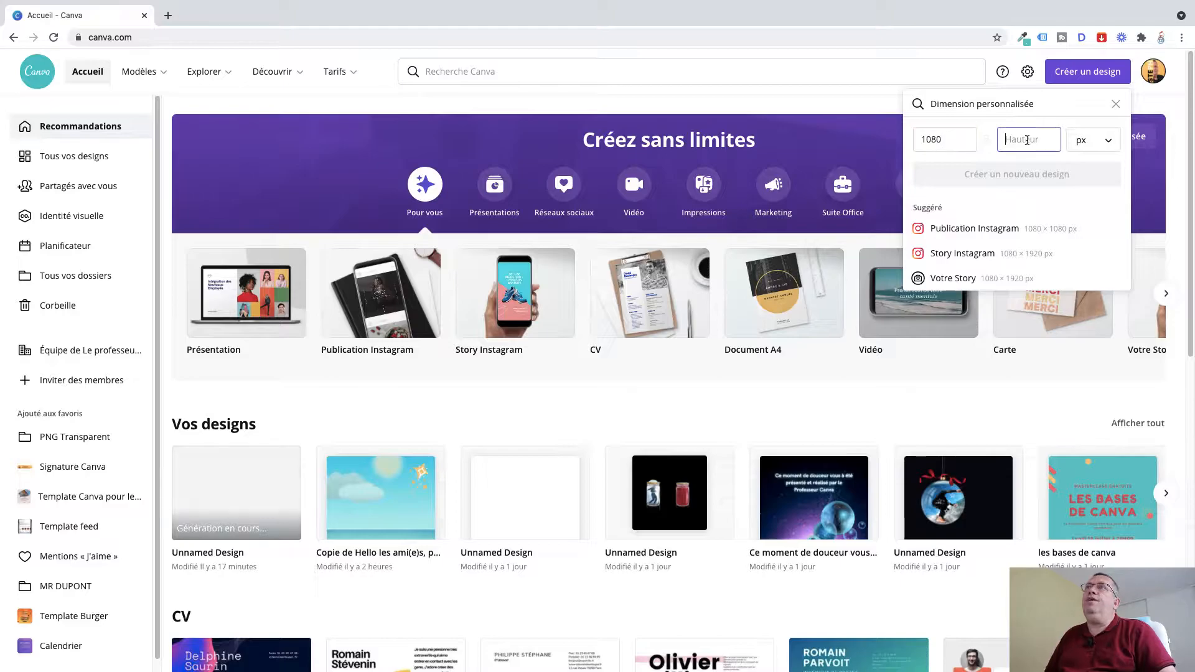
type("1350")
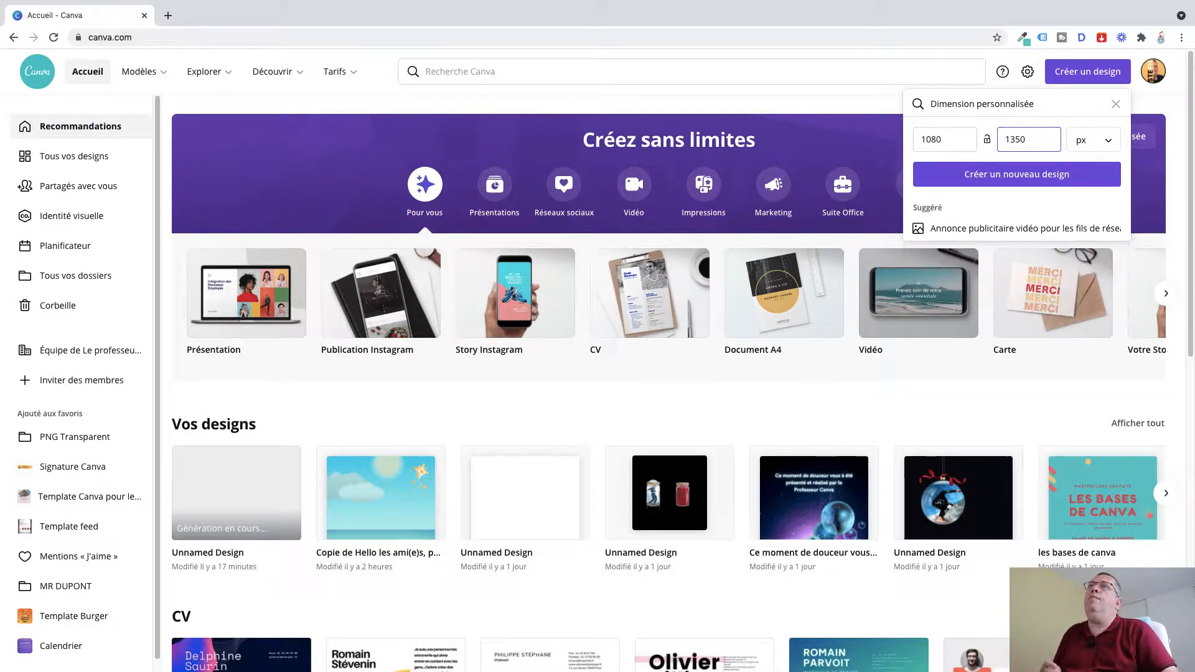
left_click(1027, 178)
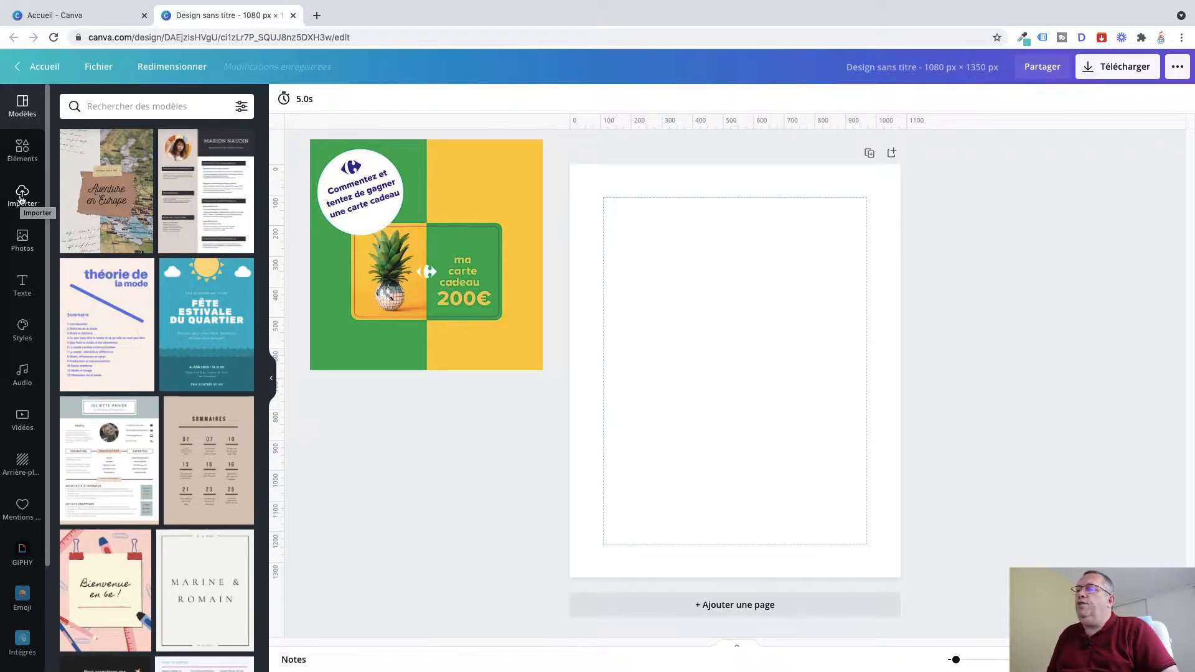
- Place the uploaded gift card reference image on the page, shrink it and move it to the page's upper-left corner
left_click(21, 200)
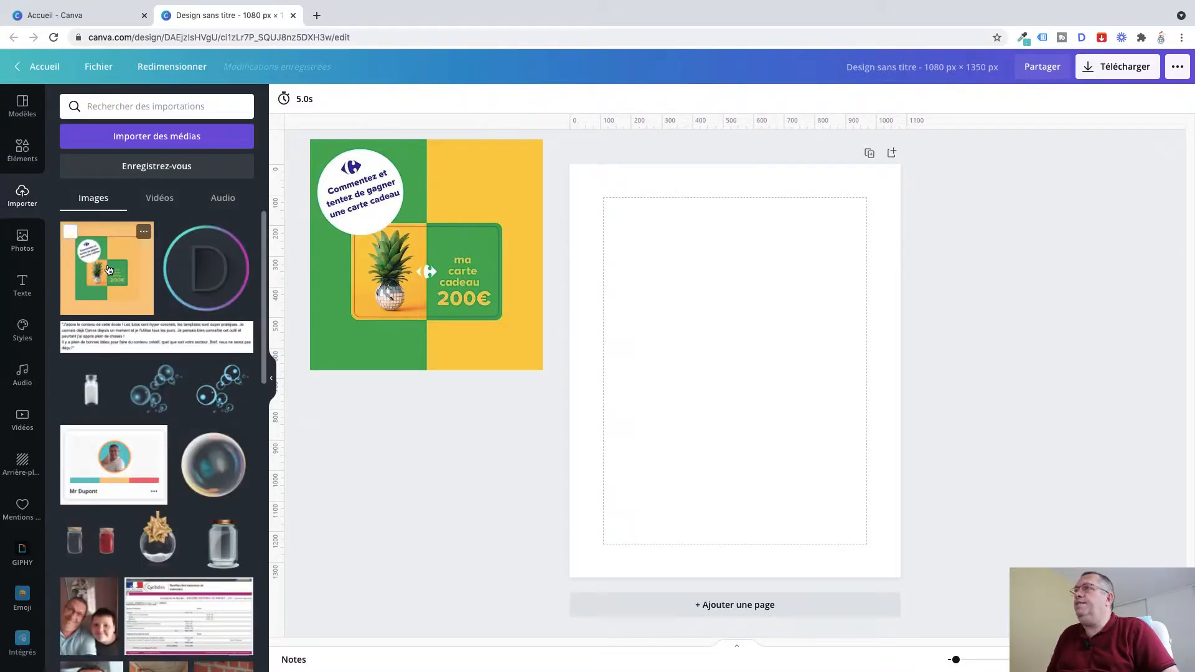
left_click(108, 268)
left_click_drag(850, 489, 735, 371)
left_click_drag(692, 335, 664, 264)
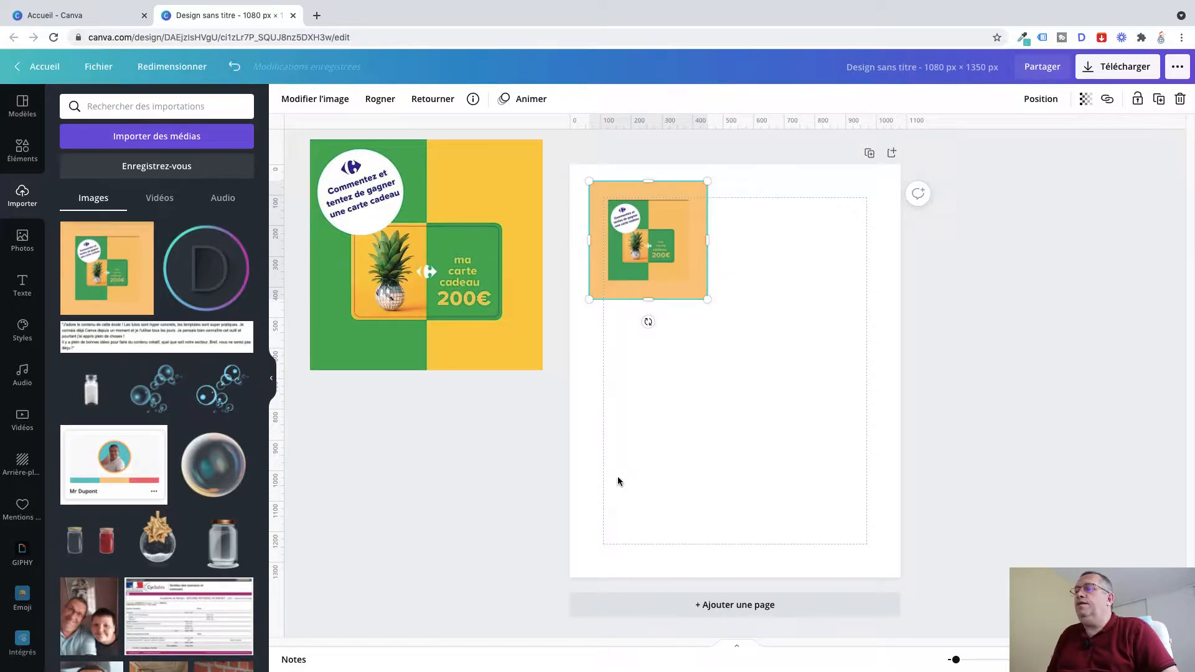
- Add a rounded square from the lines and shapes collection, move it below the reference image and shrink it slightly
left_click(29, 158)
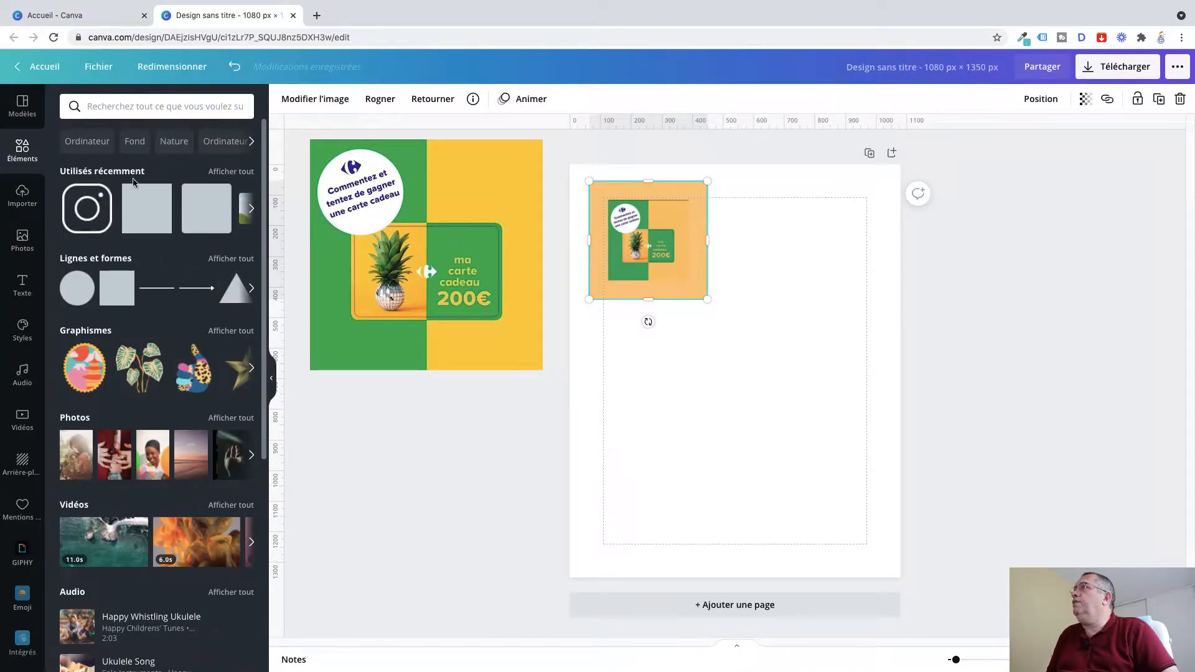
left_click(224, 261)
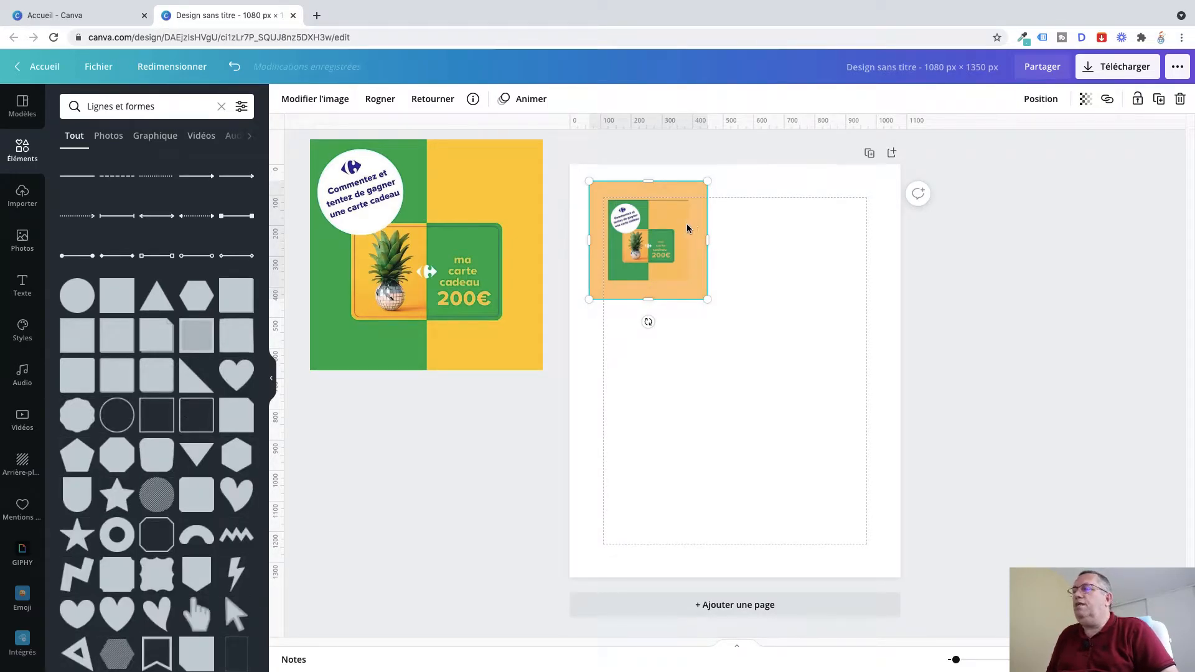
left_click(73, 375)
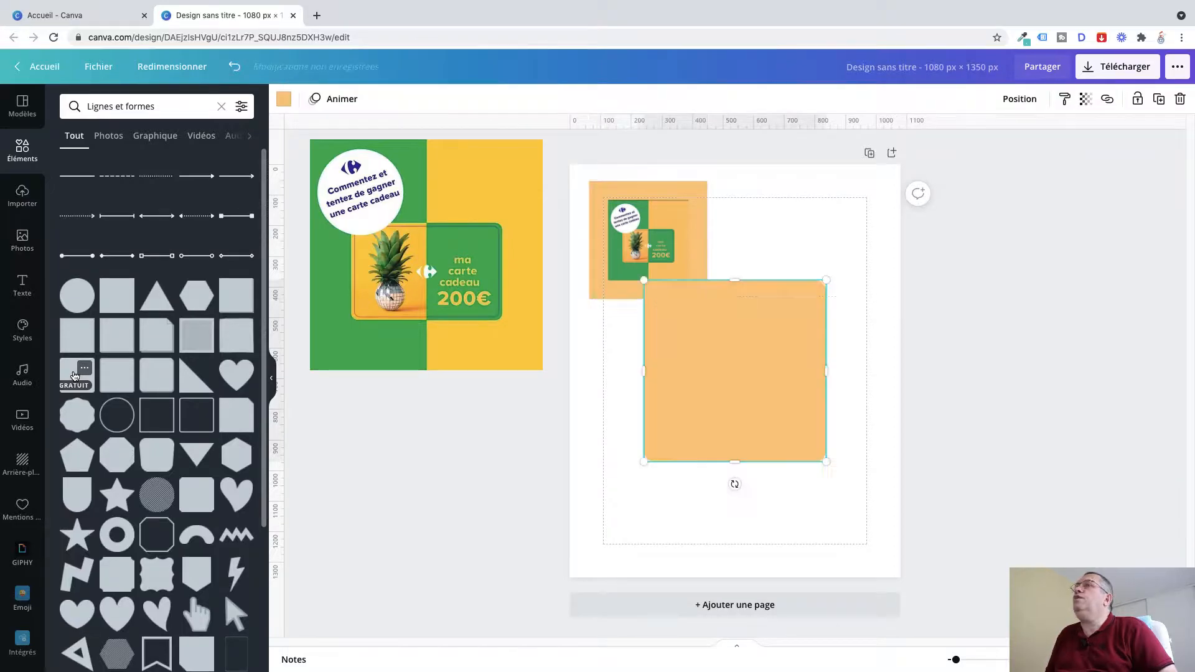
left_click_drag(723, 409, 726, 428)
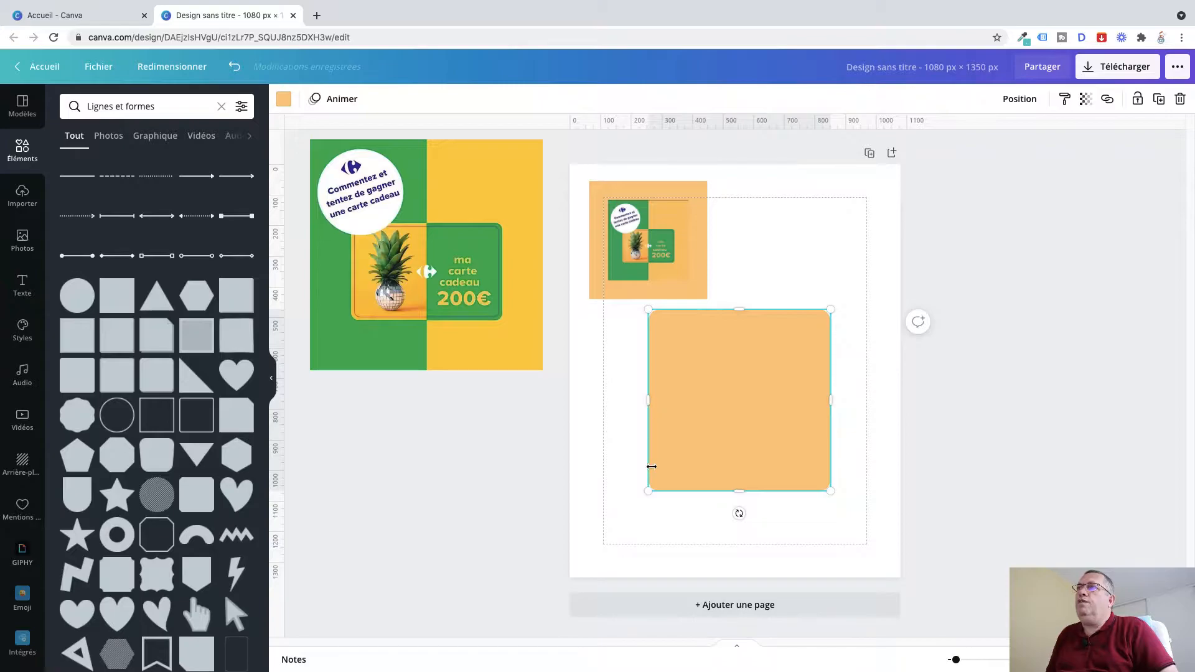
left_click_drag(662, 480, 676, 467)
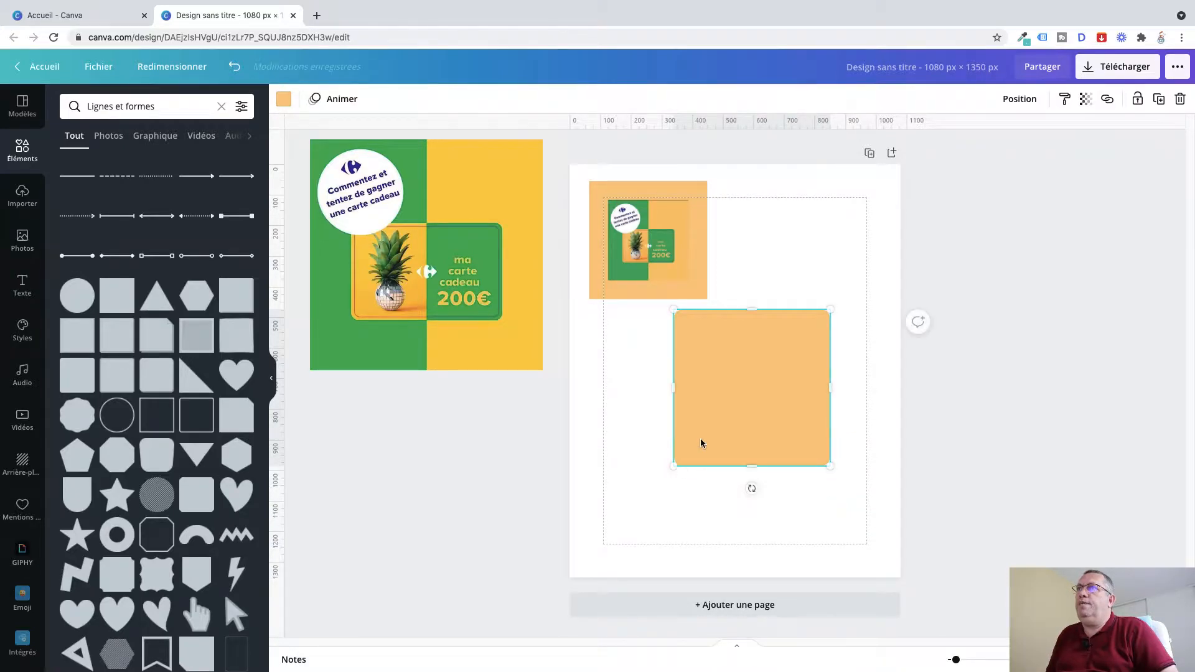
- Recolor the rounded square with the green taken from the reference photo's colors
left_click(637, 413)
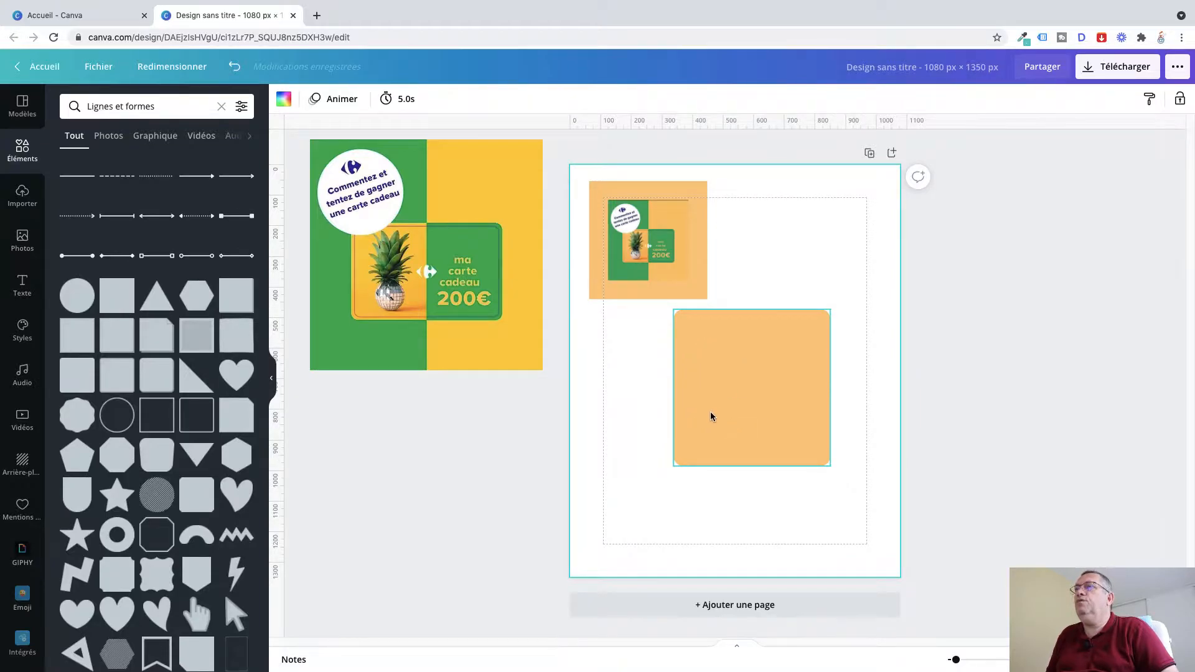
left_click(745, 394)
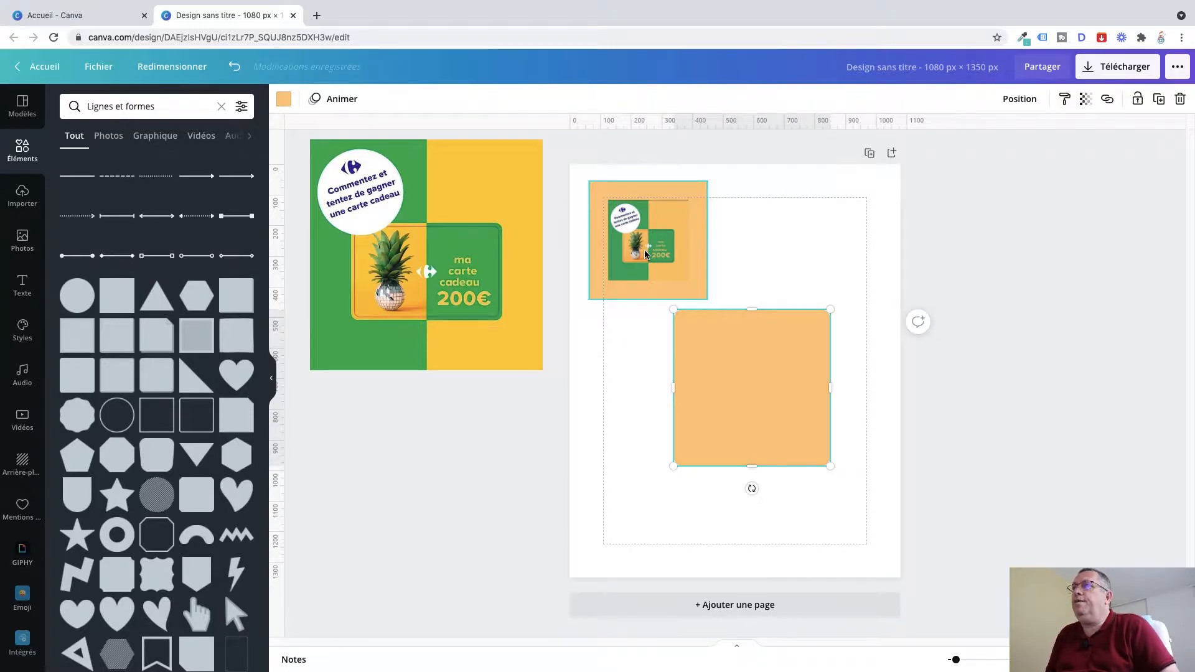
left_click(286, 101)
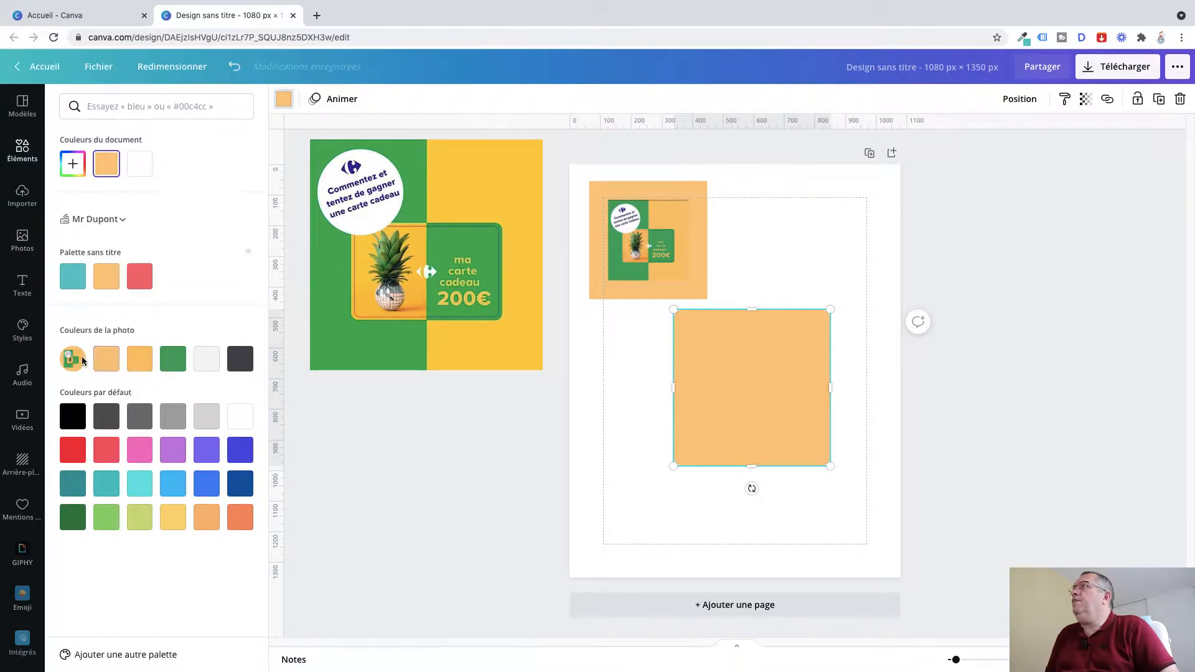
left_click(169, 364)
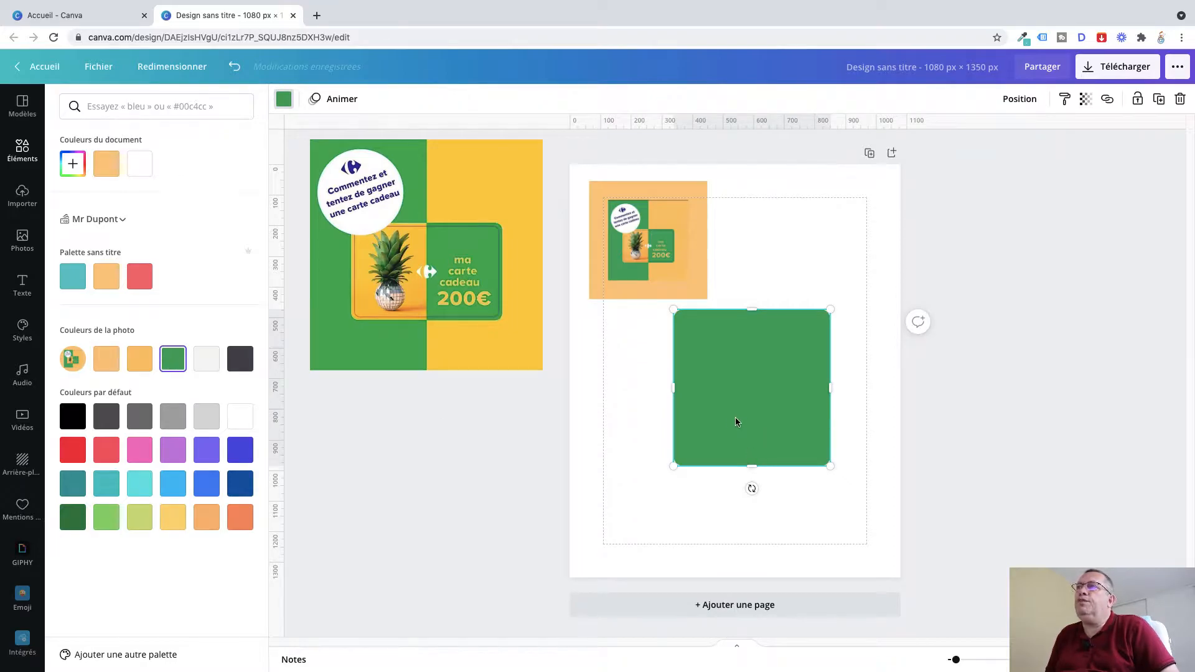
- Stretch the green rounded square sideways into a wide card shape and center it horizontally on the page
left_click_drag(674, 390, 603, 391)
left_click_drag(830, 387, 840, 387)
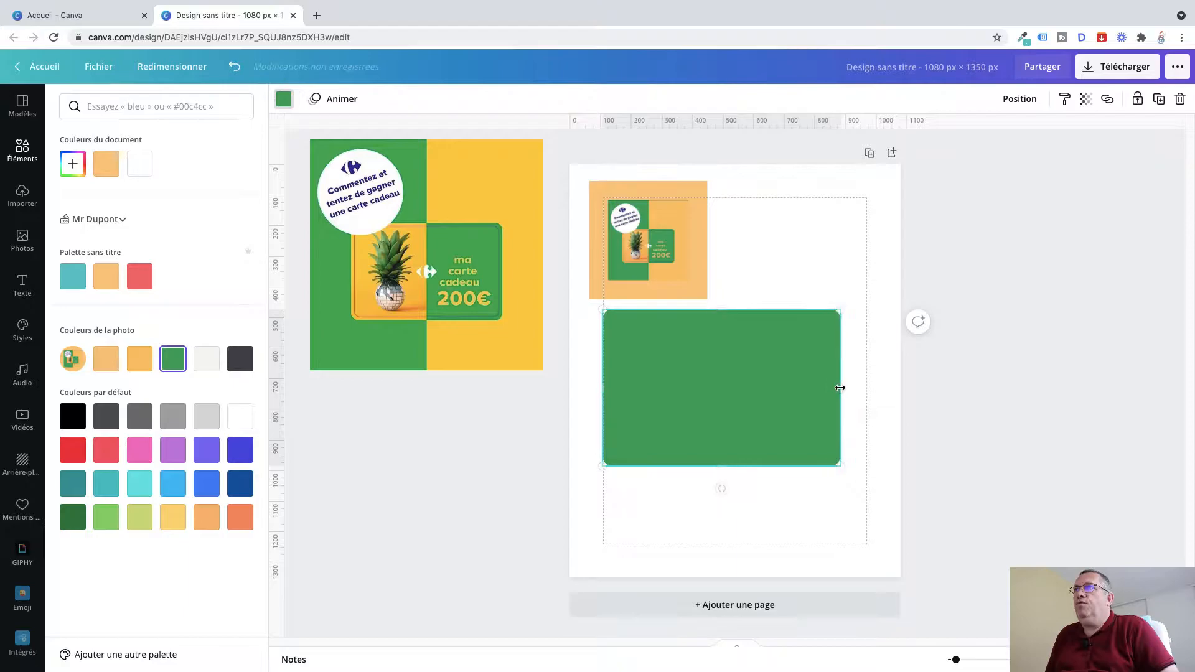
left_click_drag(745, 395, 757, 391)
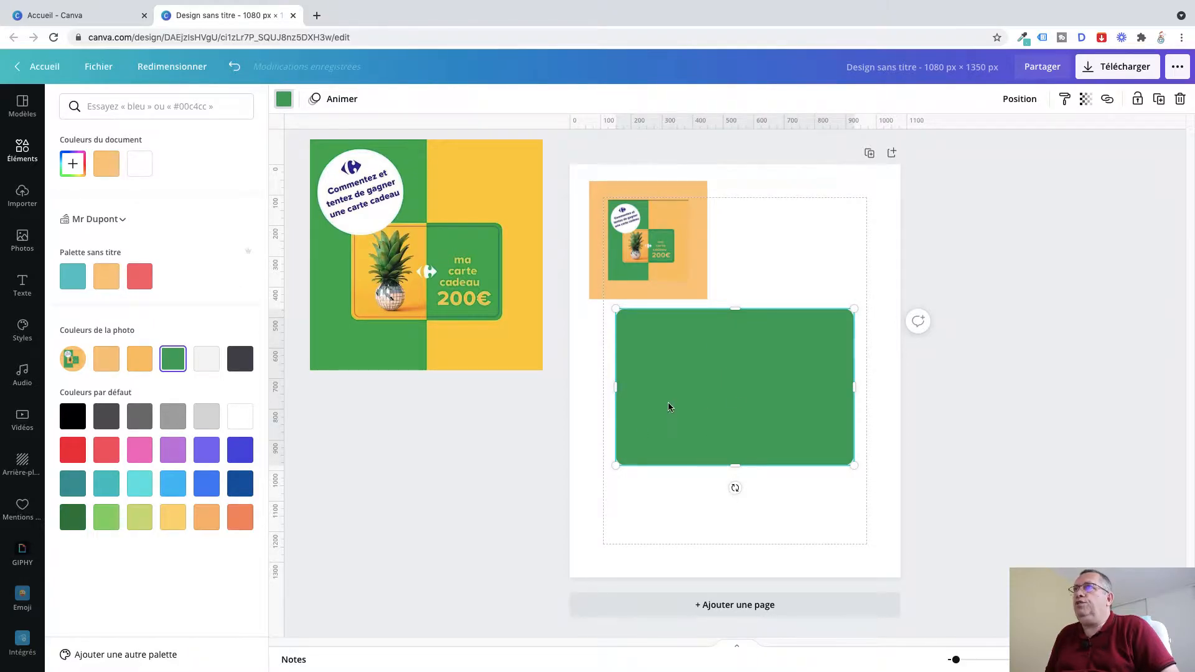
- Duplicate the green card, color the copy with the photo's darker orange and align it over the card's left half
left_click(1159, 101)
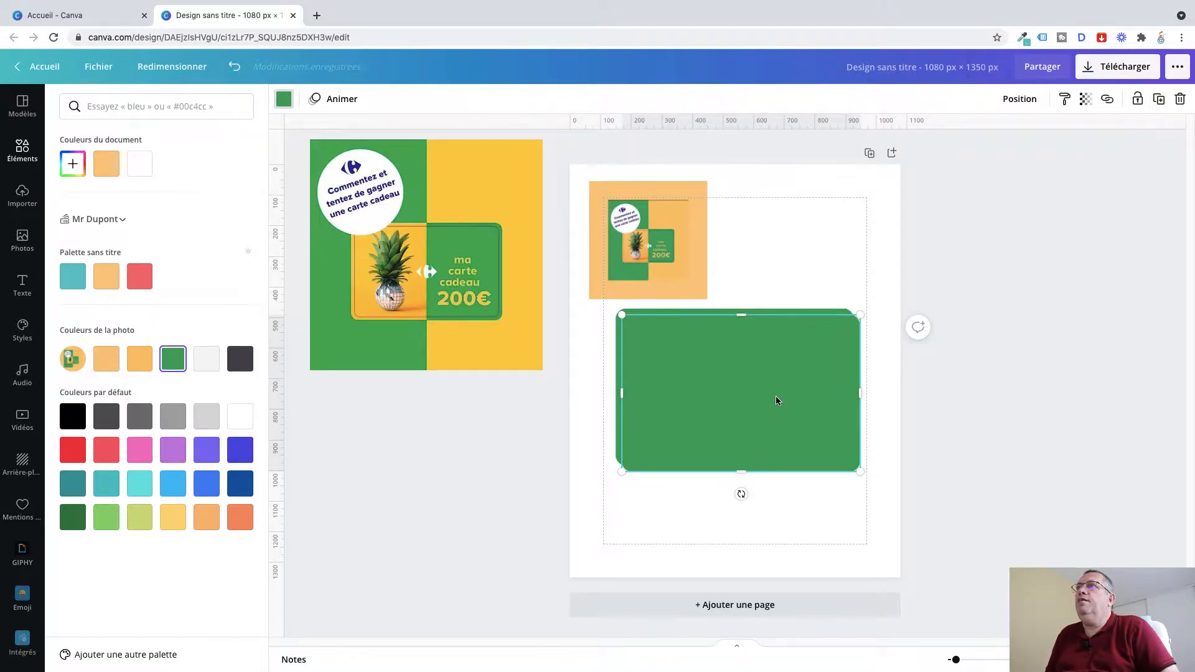
left_click(141, 361)
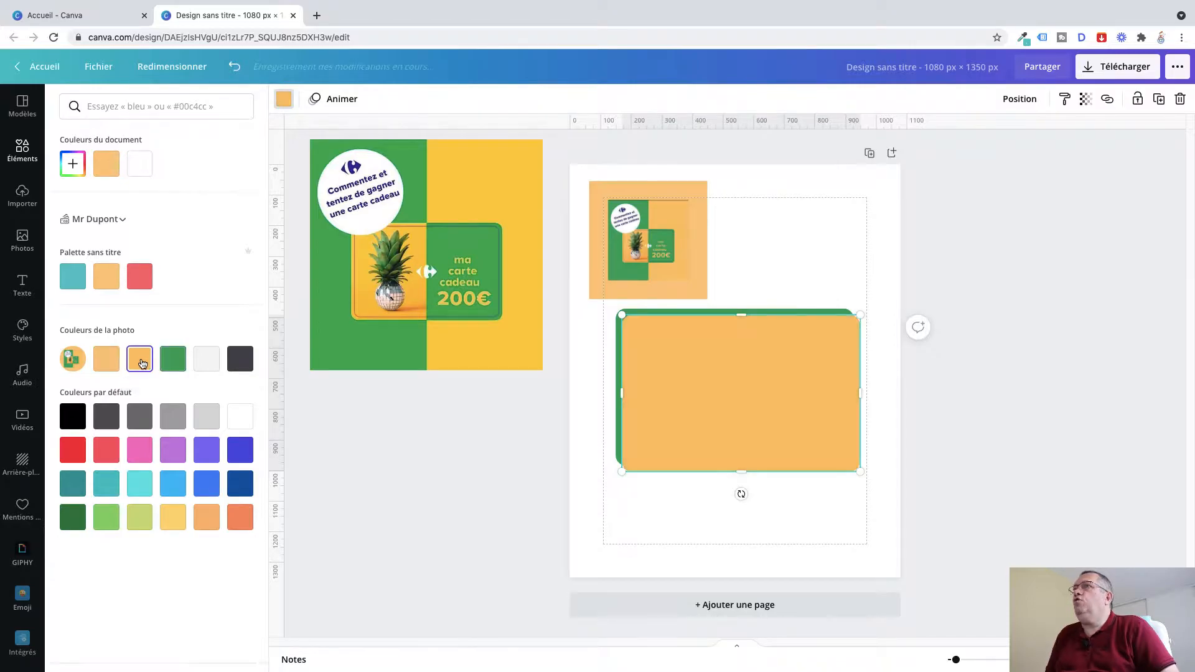
left_click_drag(697, 375, 692, 368)
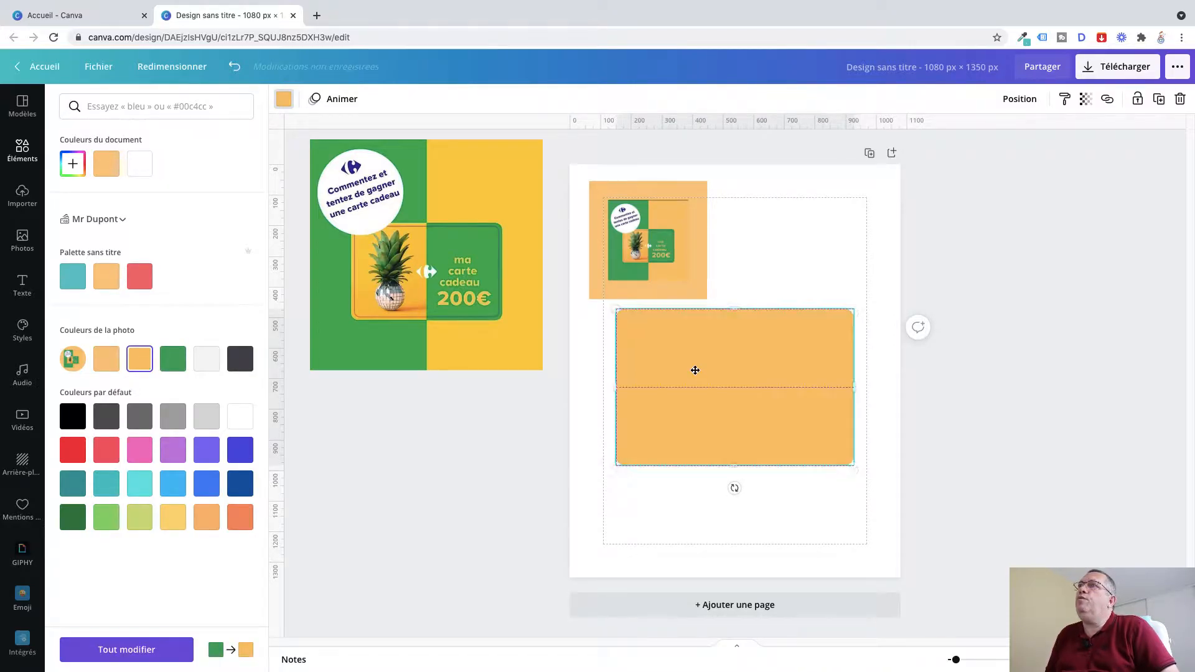
left_click_drag(839, 390, 802, 397)
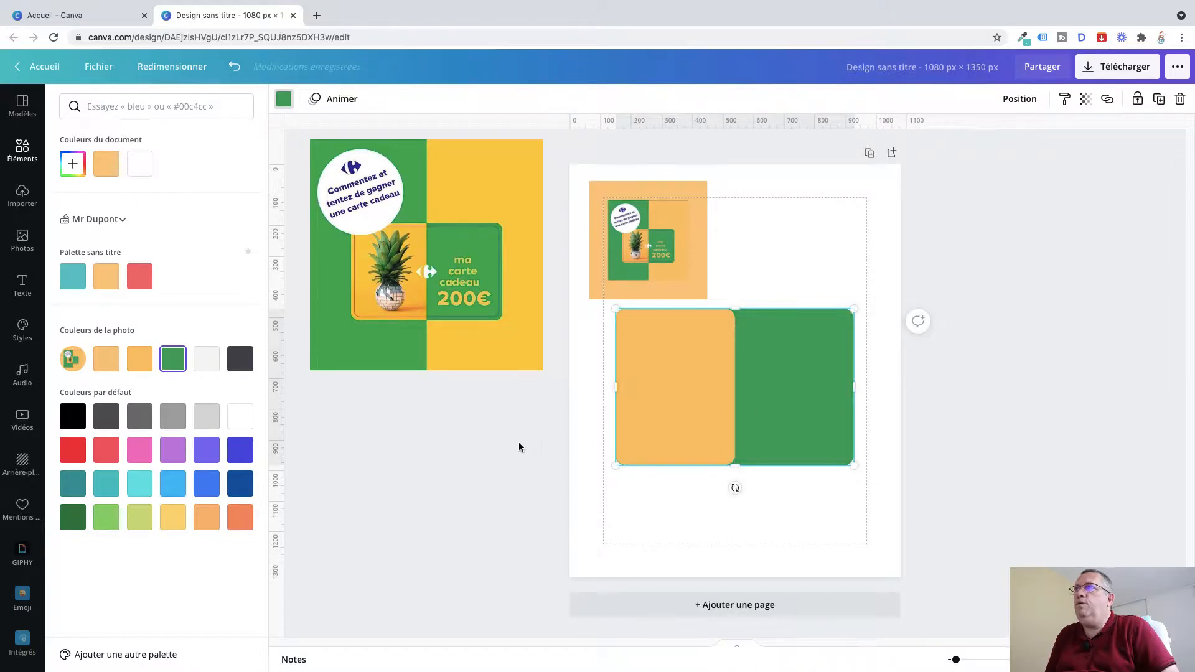
left_click(579, 360)
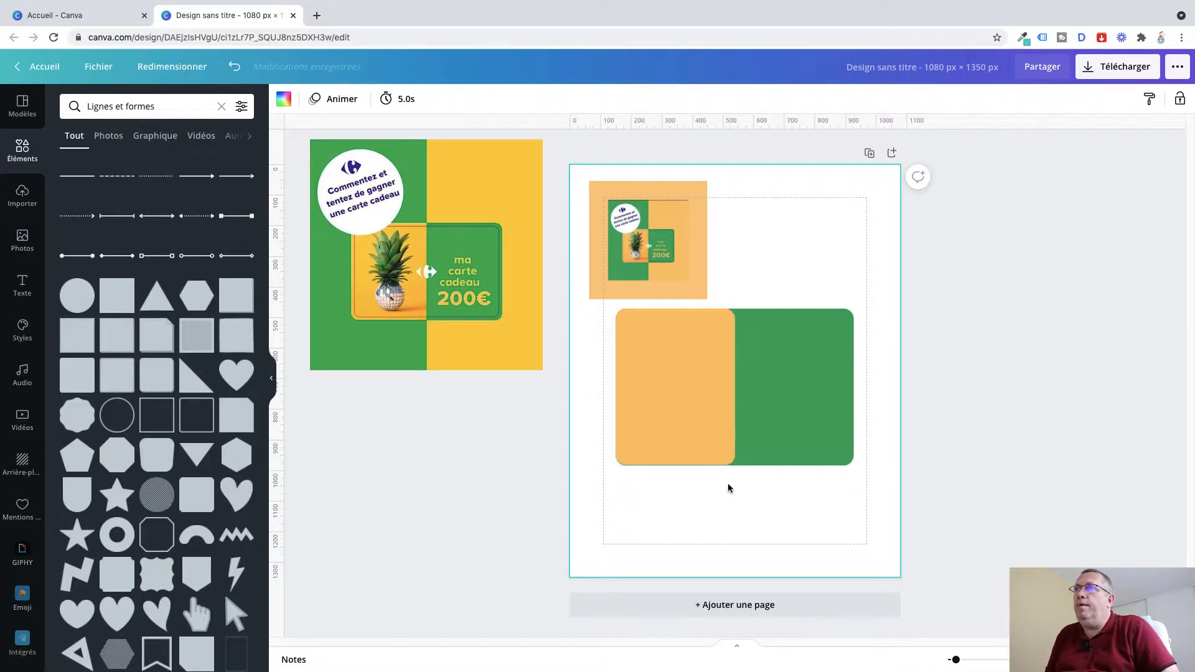
- Add a plain square shape and color it with the same photo orange as the card's left half
left_click(107, 298)
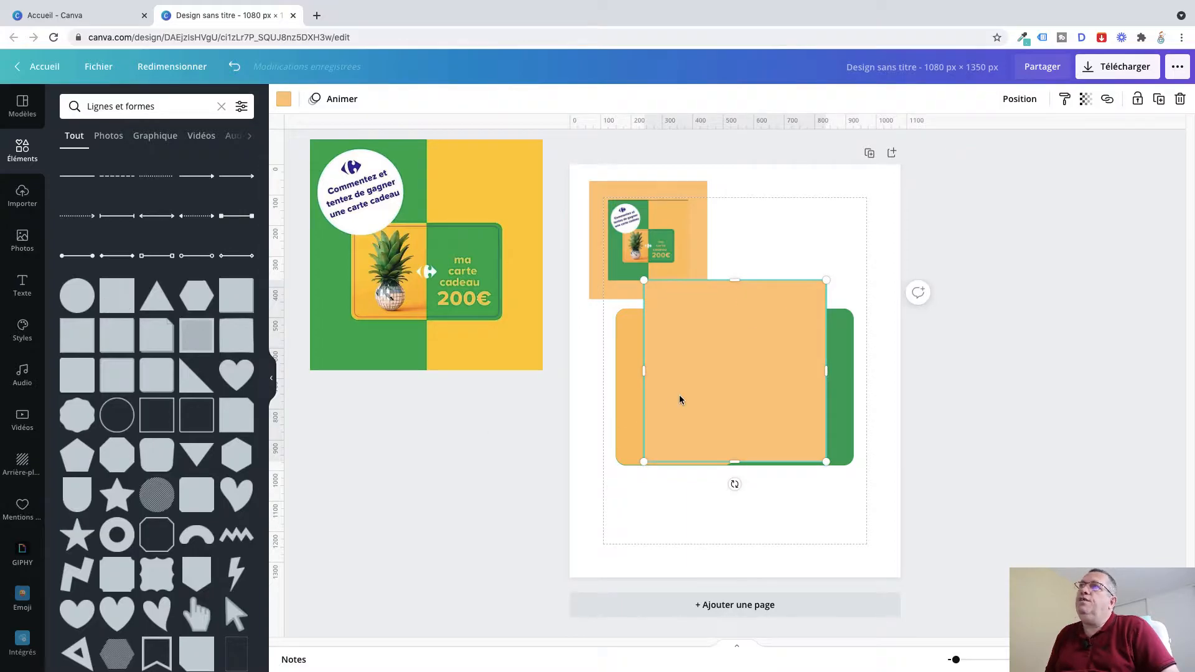
left_click(284, 100)
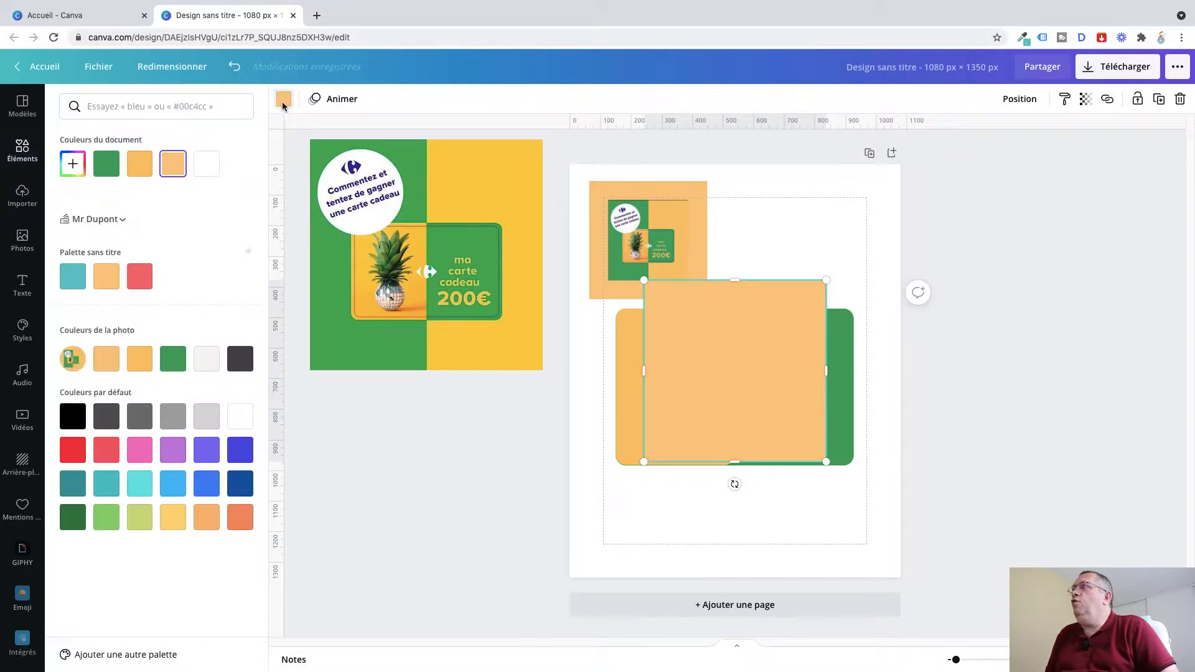
left_click(139, 359)
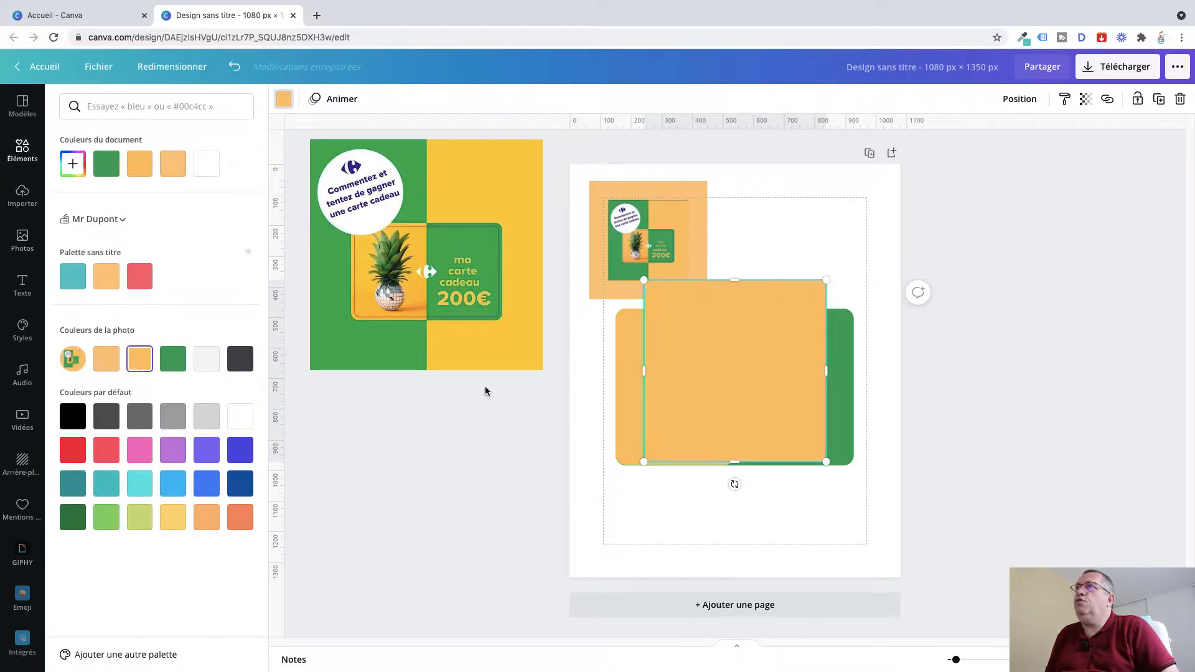
- Fit the orange square to the card's height and center line so it covers the rounded inner corners of the orange half
left_click_drag(658, 298, 671, 310)
left_click_drag(700, 356, 679, 352)
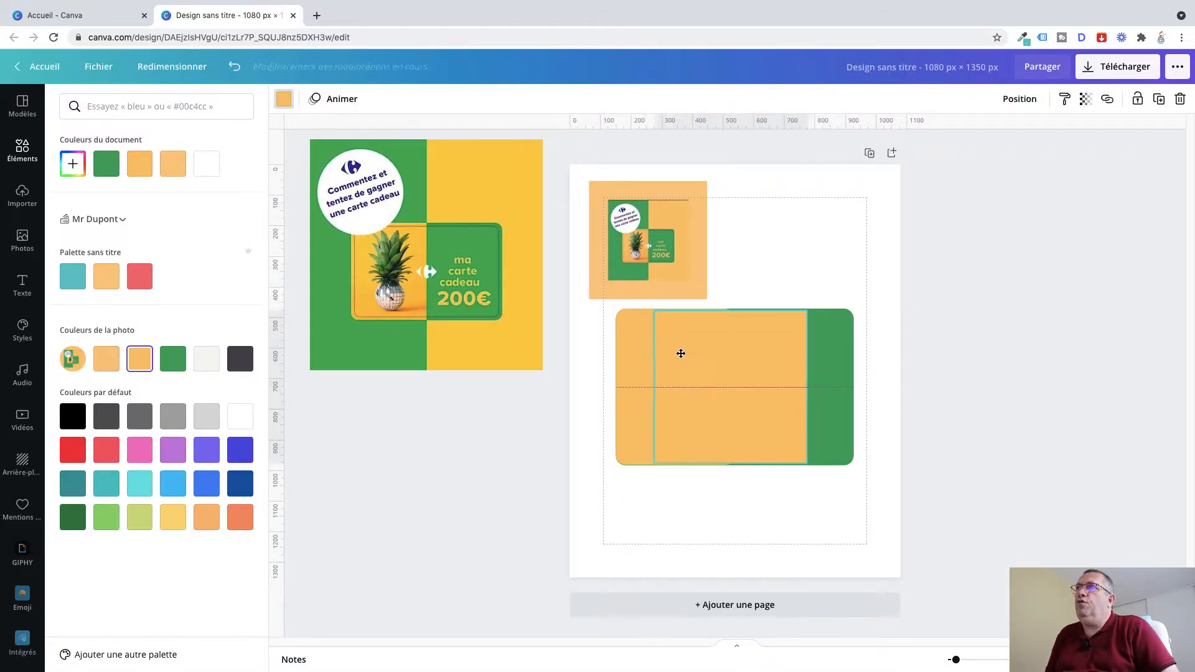
left_click_drag(726, 464, 726, 467)
left_click_drag(799, 387, 733, 388)
left_click(763, 262)
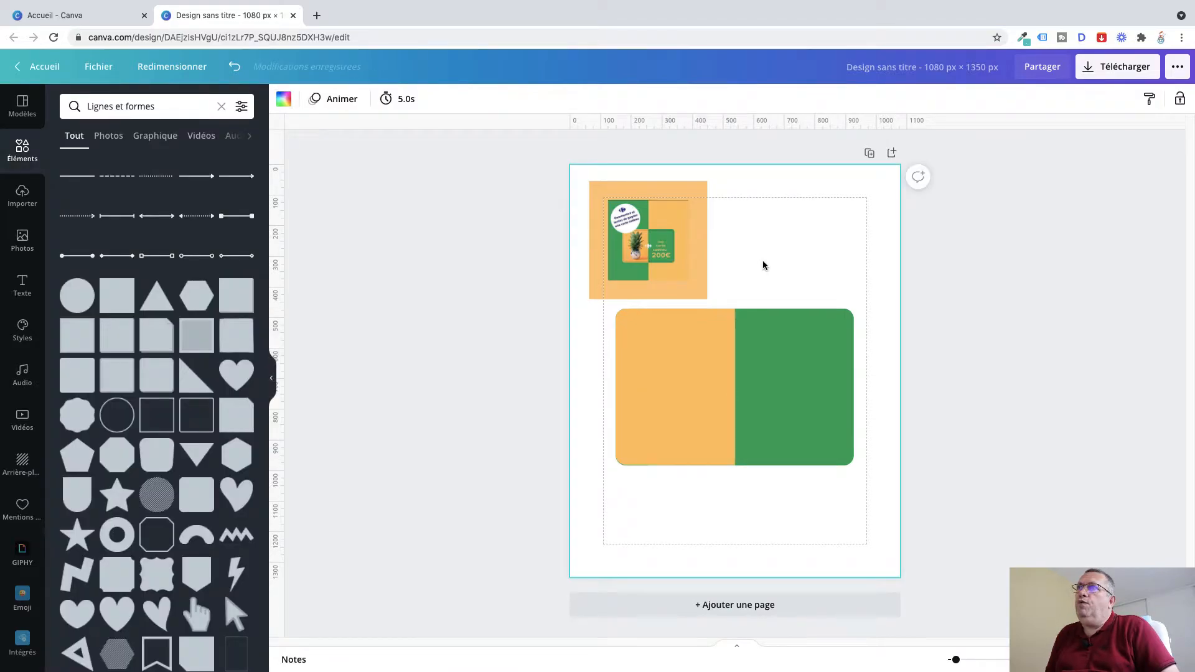
- Select all the card shapes together and enlarge them proportionally to nearly fill the width between the page margins
left_click_drag(957, 661, 963, 660)
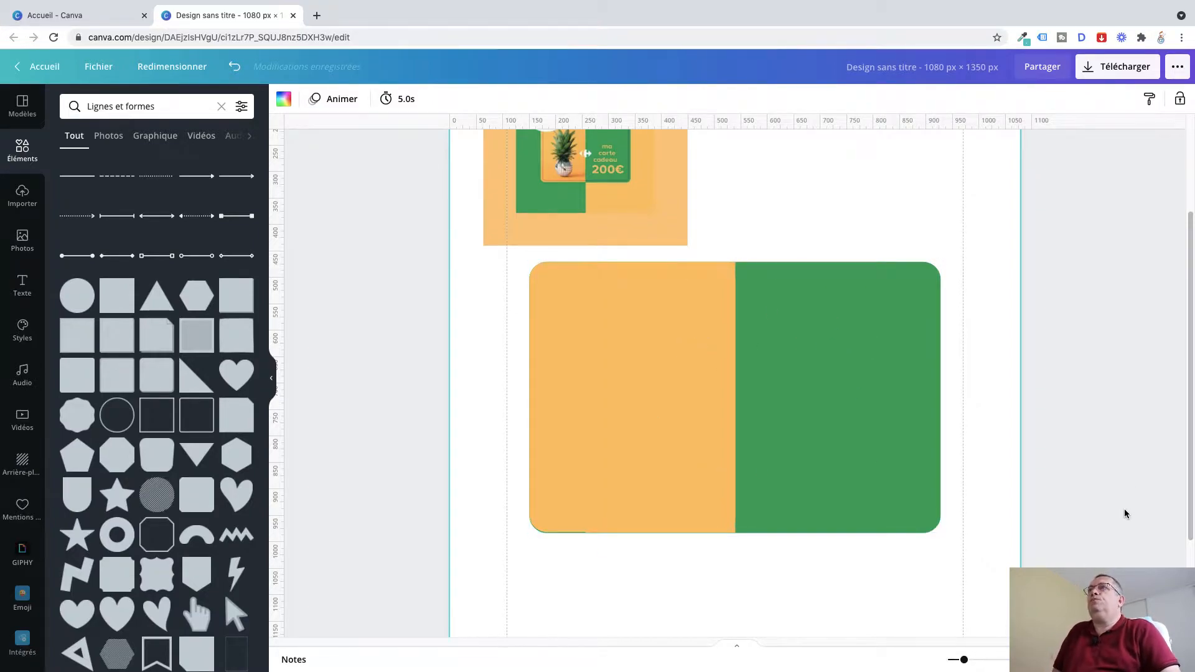
left_click_drag(478, 307, 960, 580)
left_click_drag(522, 535, 505, 547)
left_click_drag(944, 262, 947, 259)
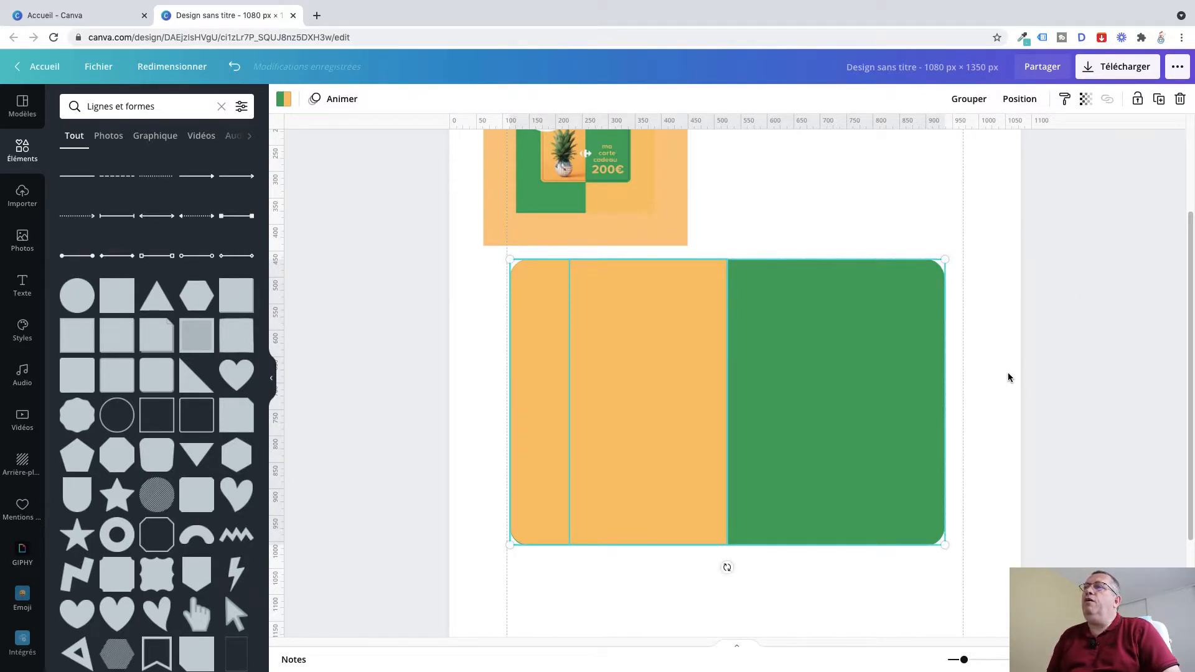
- Delete the gift card reference image from the page
scroll(971, 248, "up", 3)
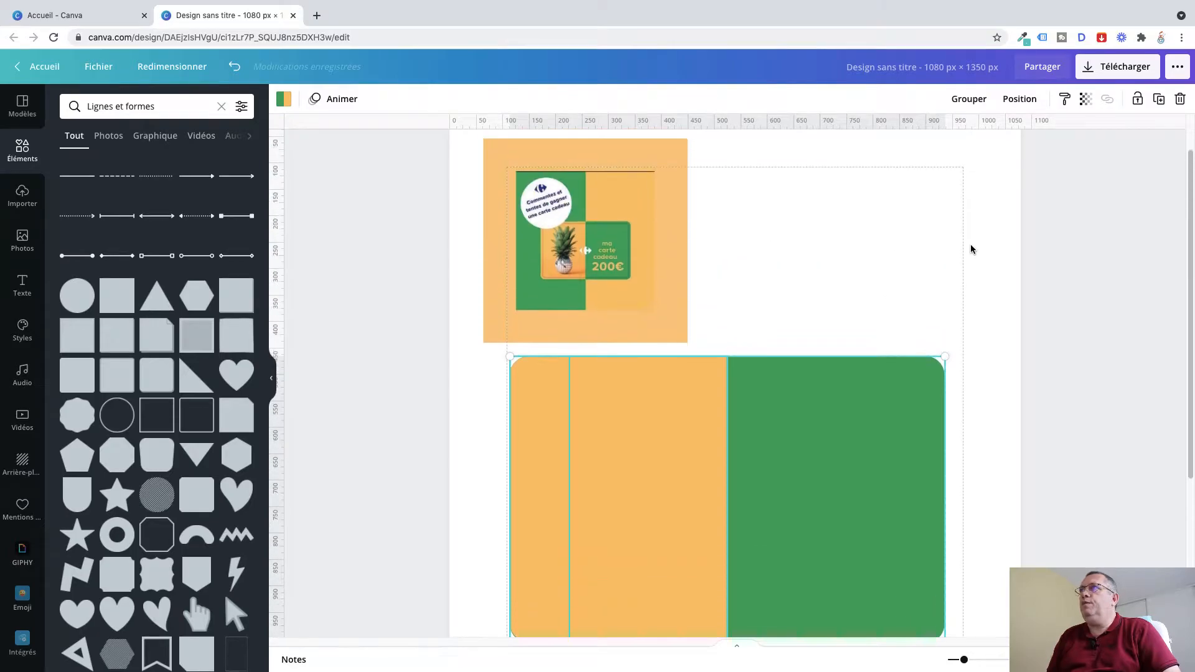
left_click(612, 228)
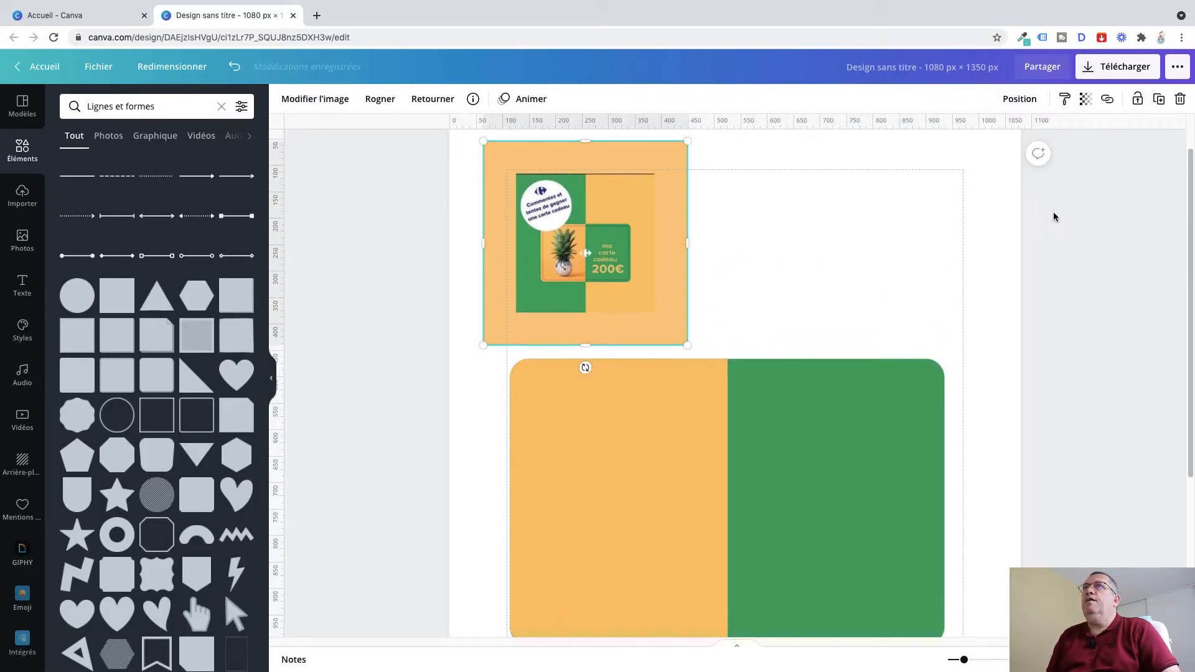
left_click(1180, 107)
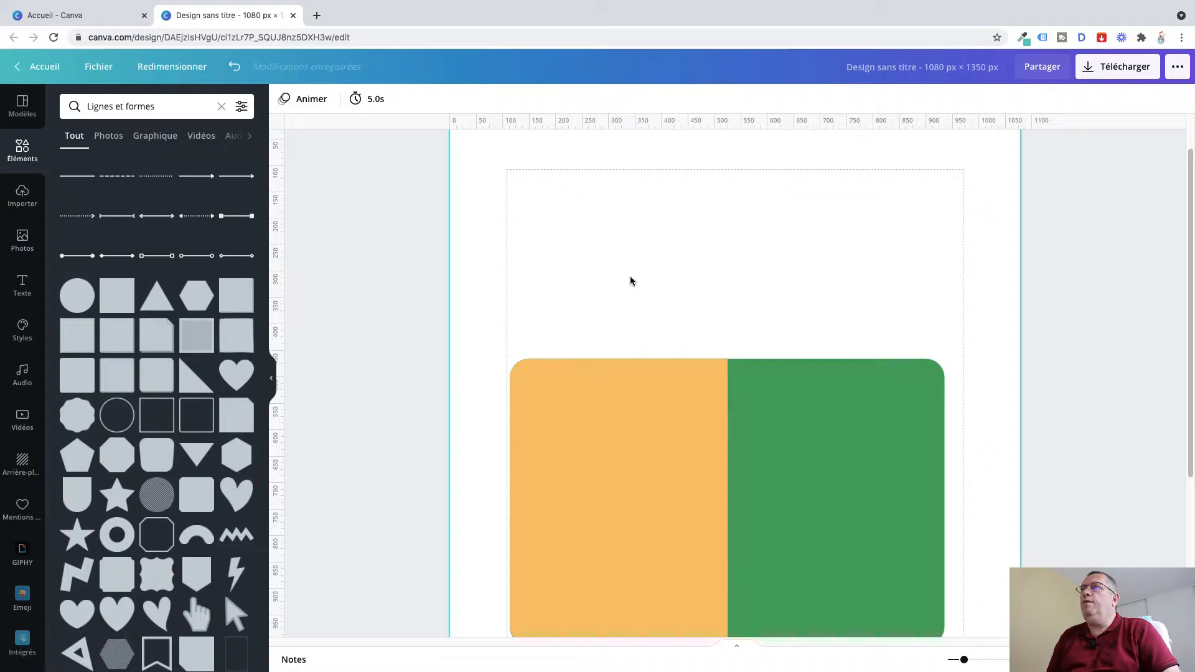
- Select all the card shapes together, move them slightly up and center them horizontally on the page
left_click_drag(479, 307, 961, 535)
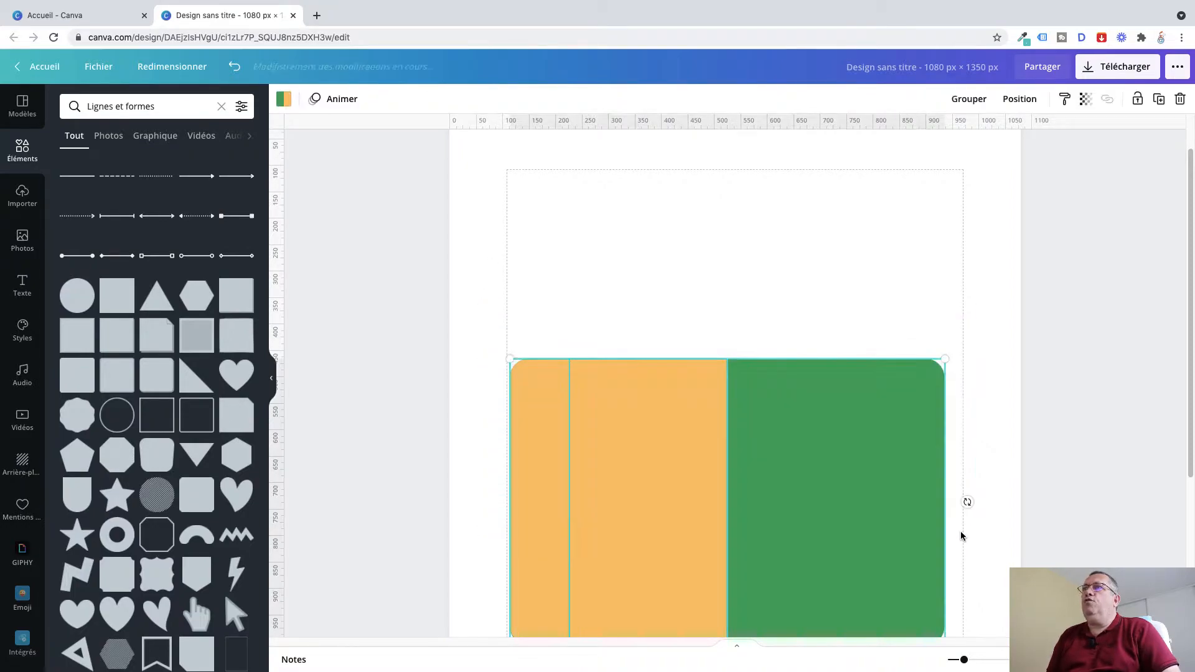
left_click_drag(772, 519, 788, 477)
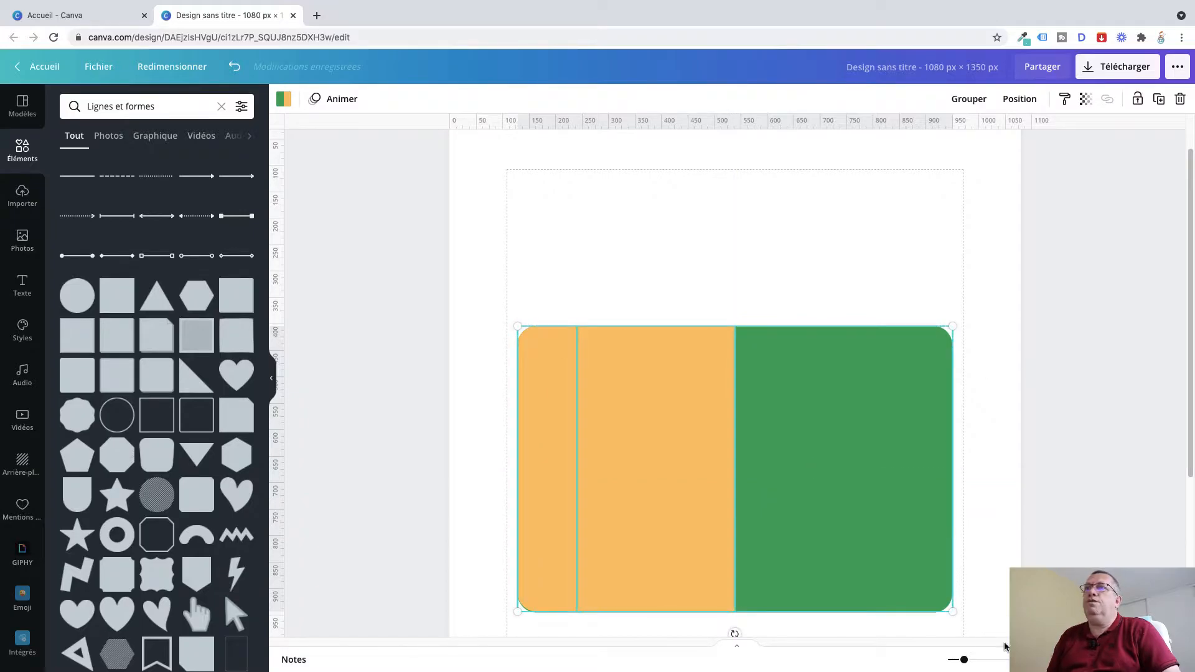
left_click_drag(964, 662, 960, 661)
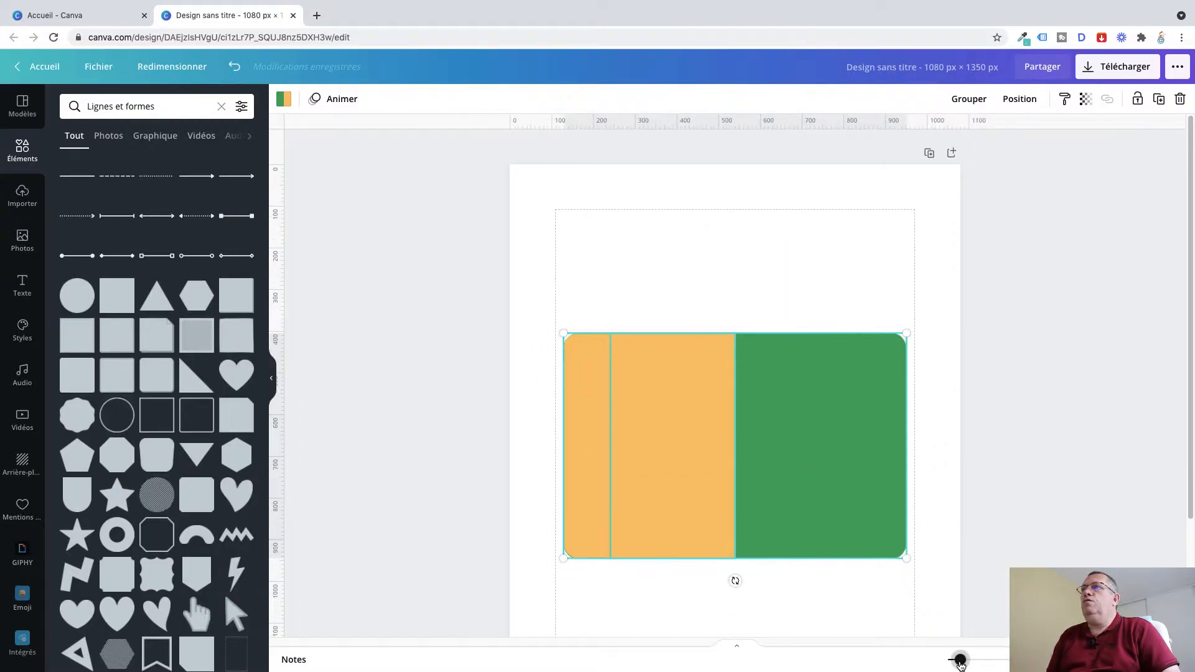
- Download the design as a PNG at size 2 (2160 × 2700 px) with a transparent background and close the confirmation
left_click(1124, 70)
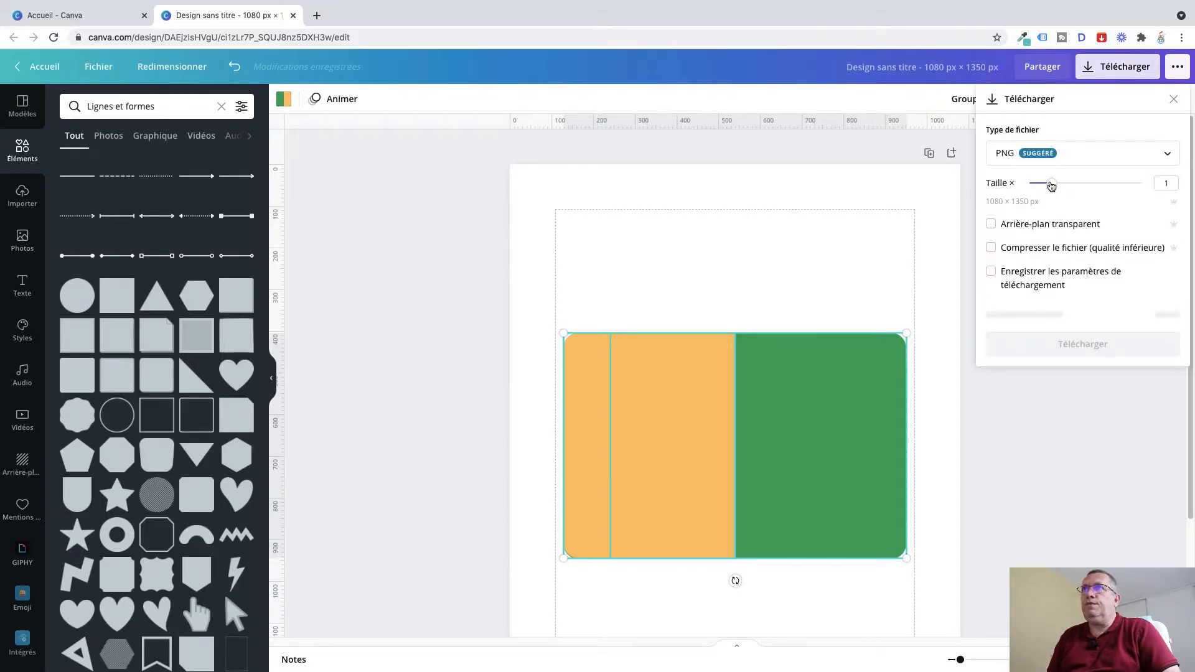
left_click_drag(1051, 183, 1088, 182)
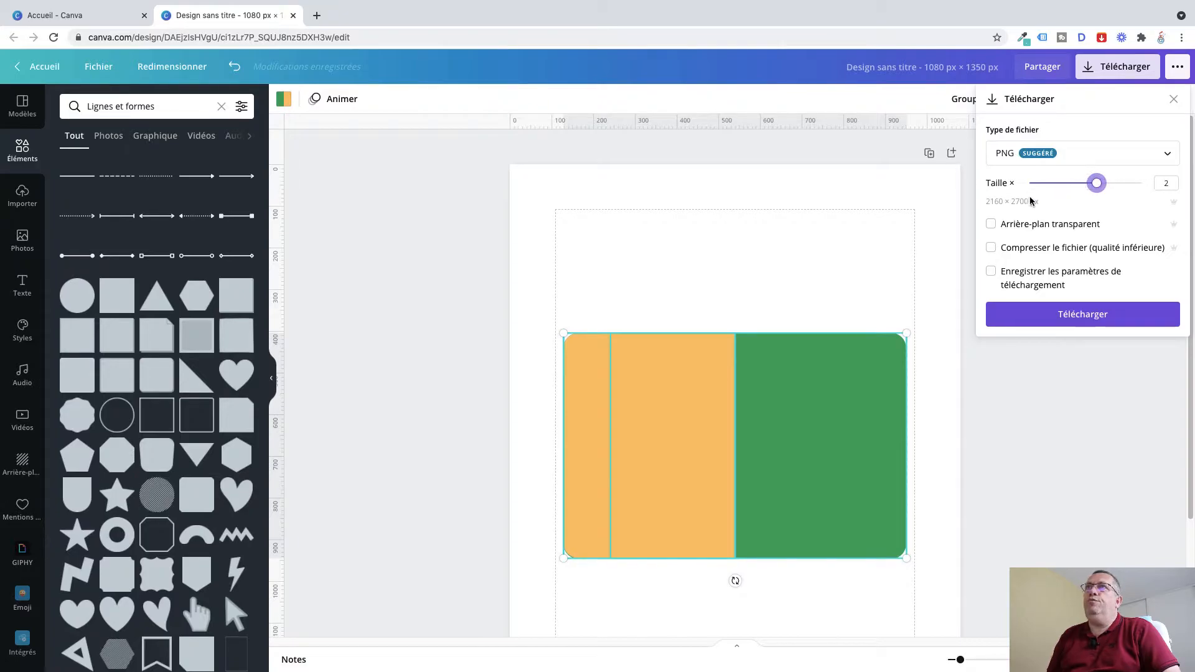
left_click(991, 225)
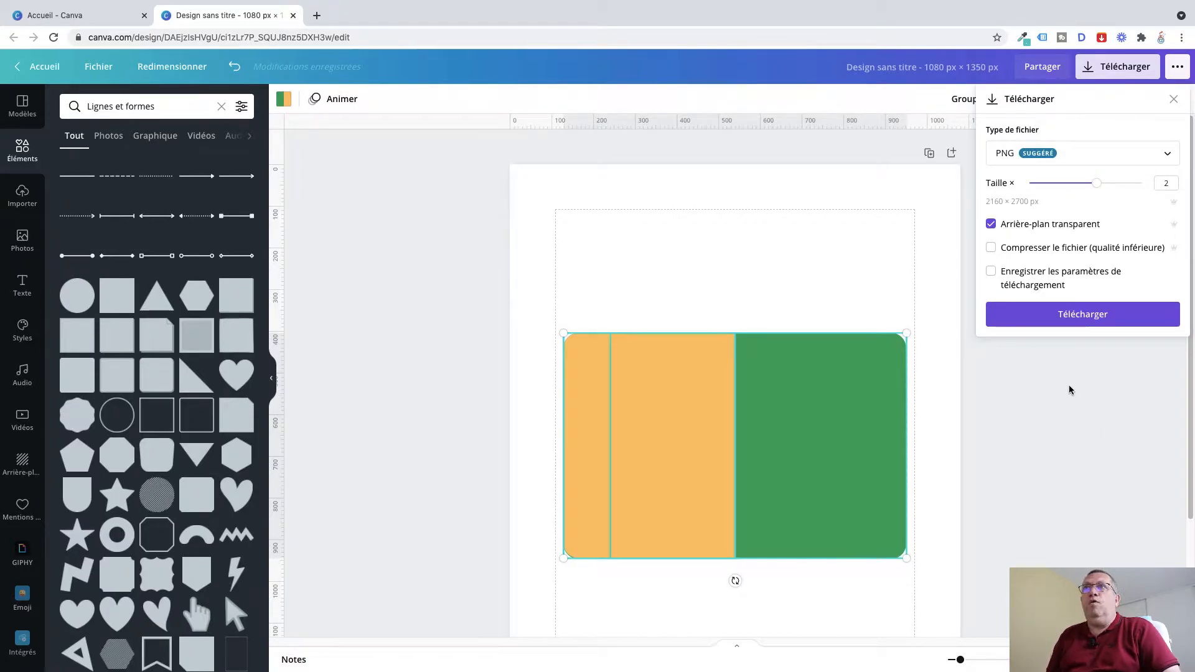
left_click(1090, 319)
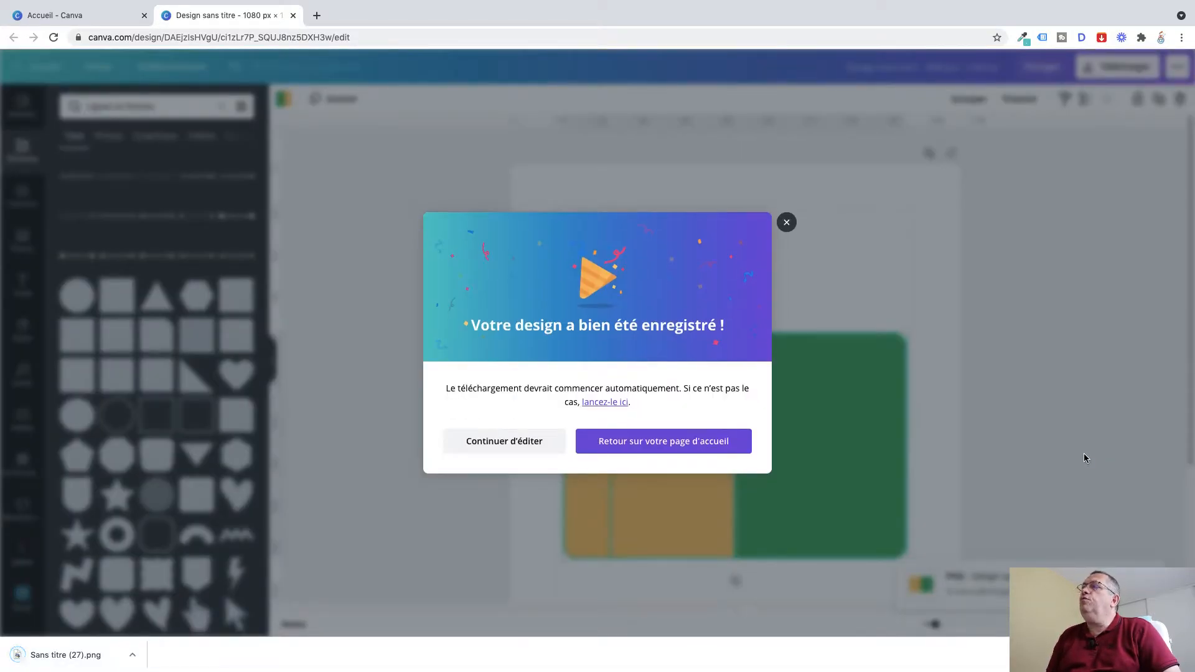
left_click(786, 222)
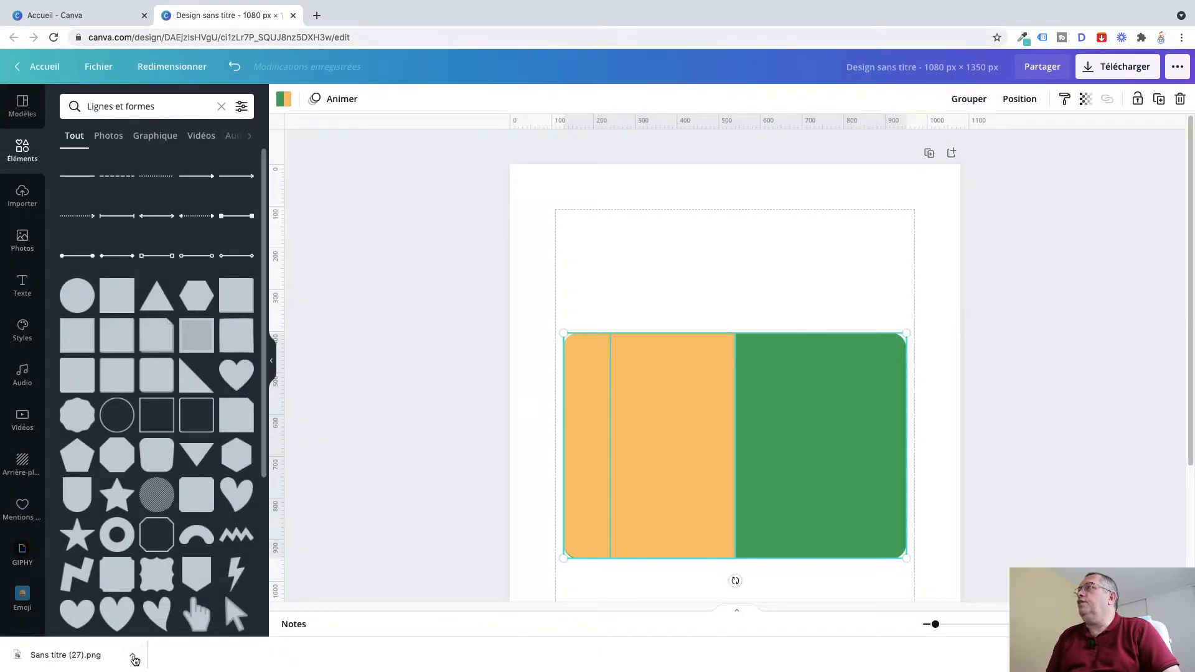
- Import the downloaded card file Sans titre (27).png into the uploaded images
left_click(23, 196)
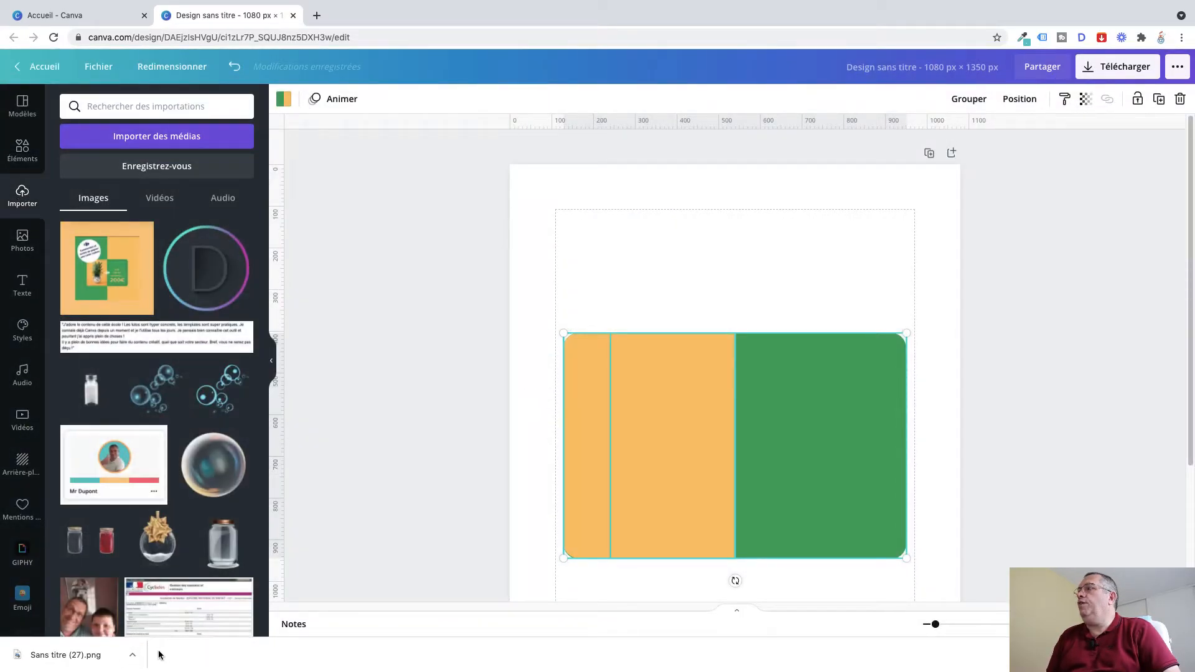
left_click(132, 655)
left_click(165, 641)
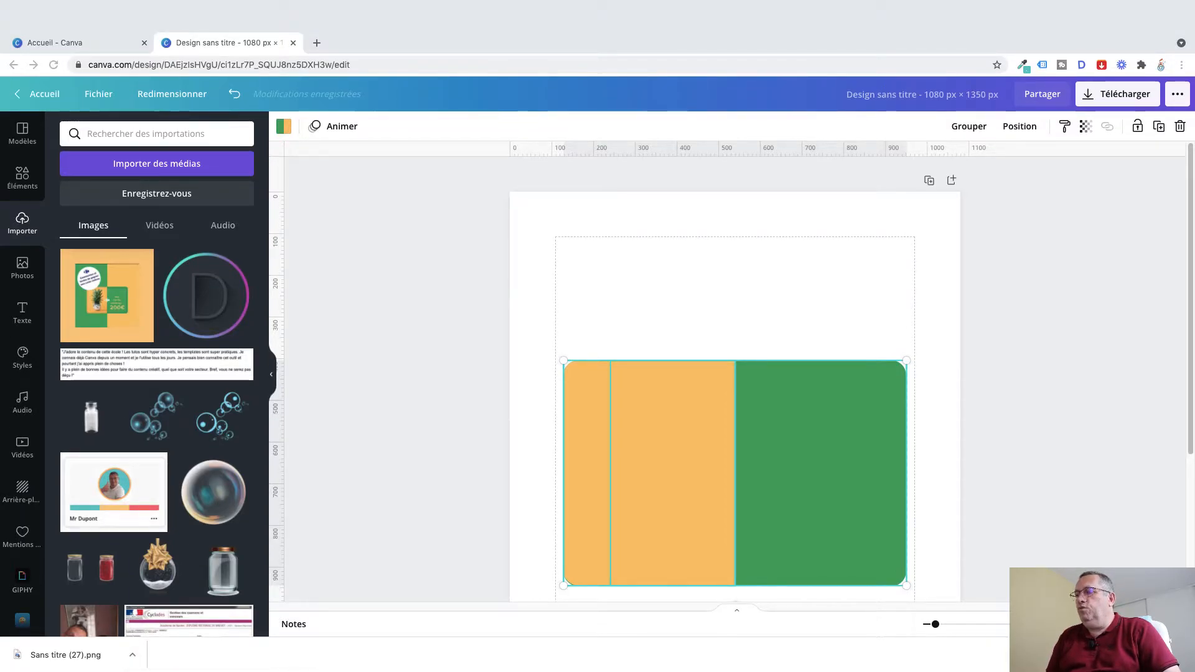
left_click_drag(66, 655, 329, 293)
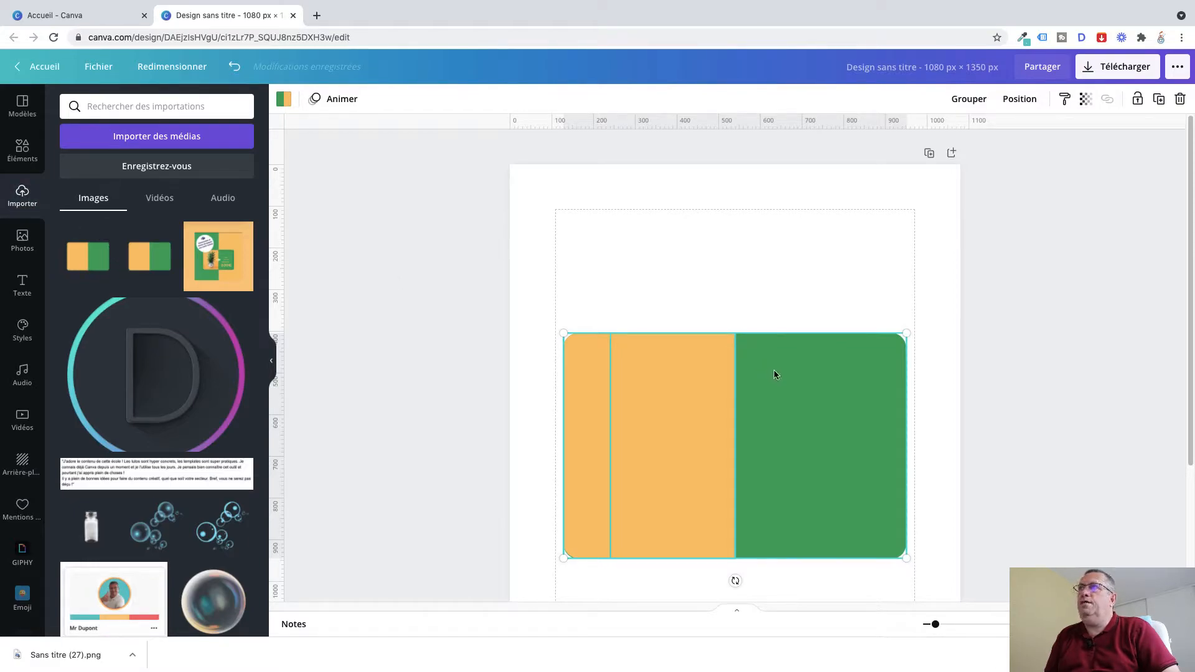
- Select all the card shapes on the page and delete them
left_click_drag(565, 251, 877, 591)
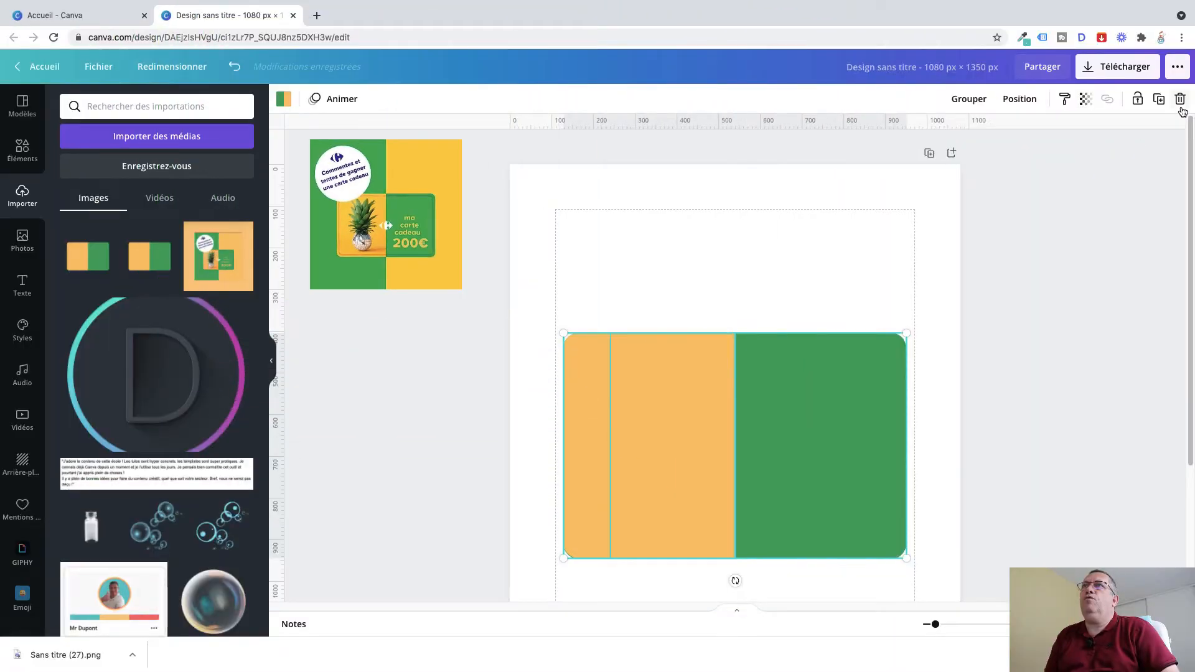
left_click(1179, 102)
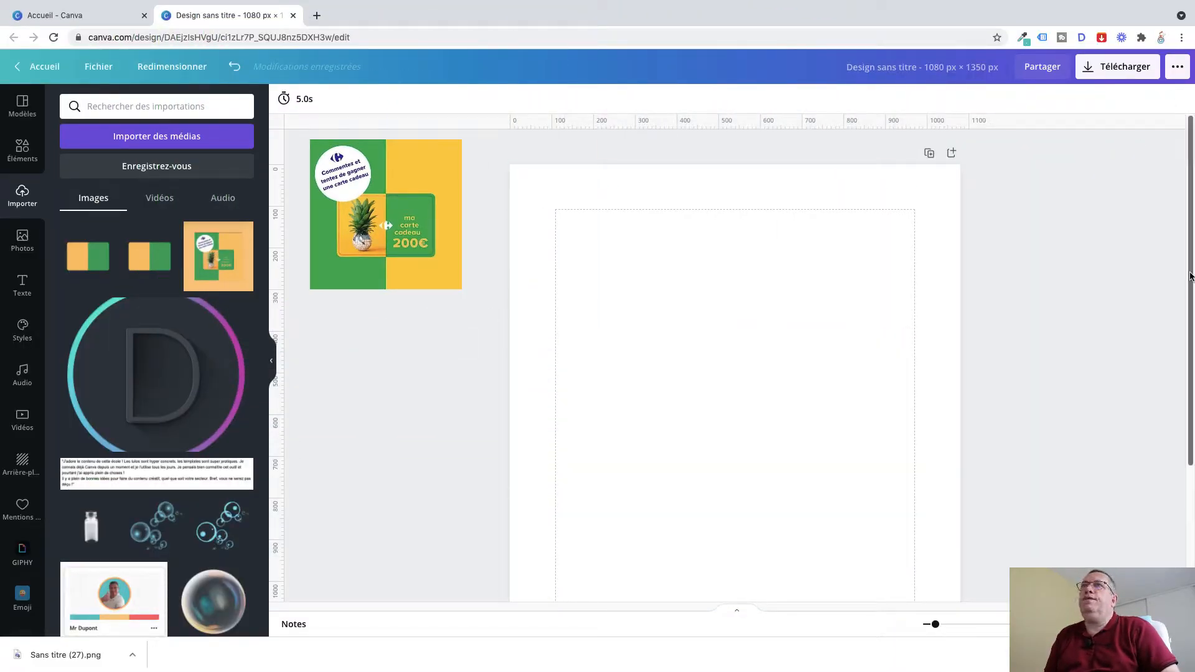
scroll(1192, 284, "down", 1)
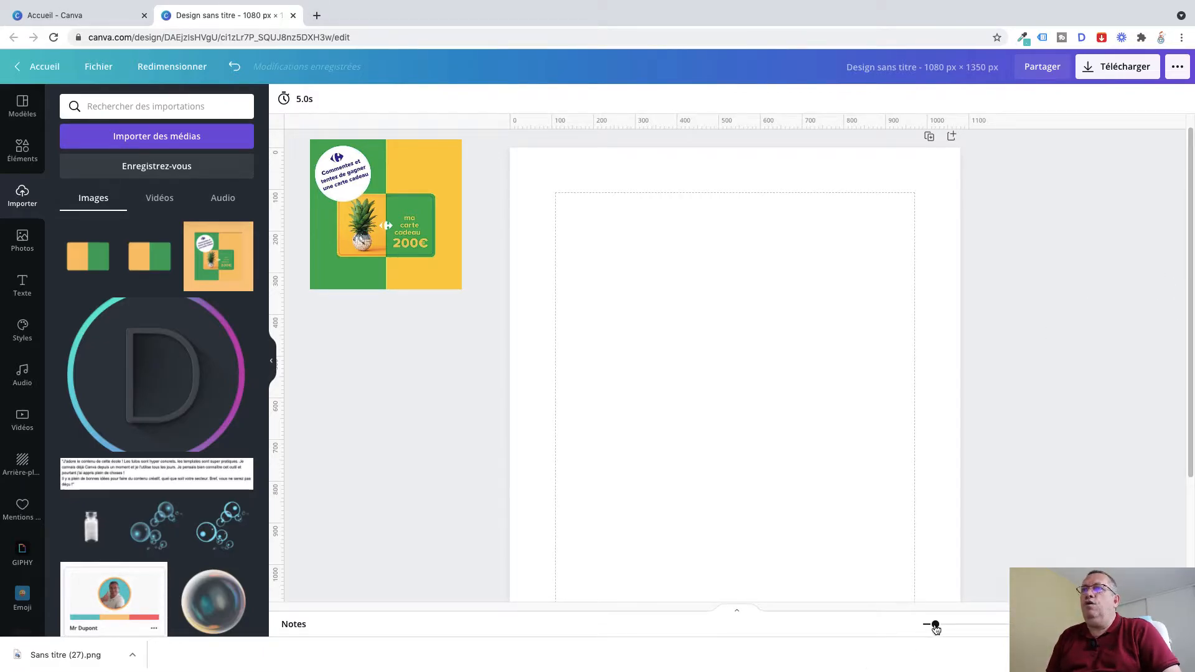
left_click_drag(935, 624, 933, 626)
scroll(477, 397, "down", 1)
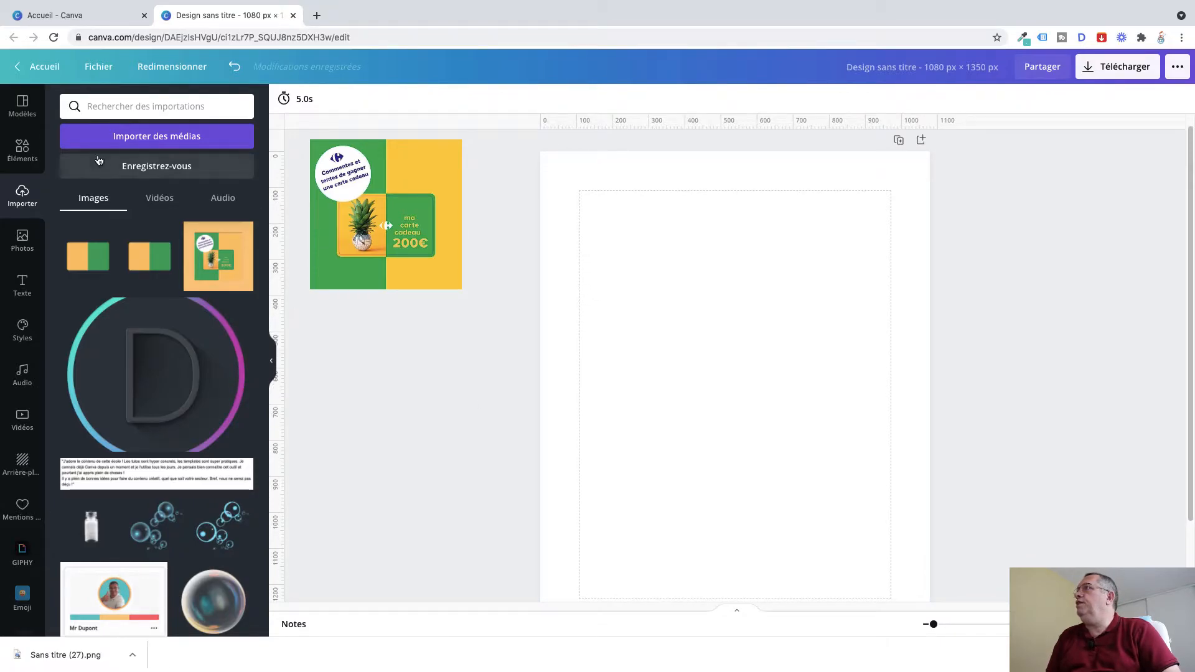
left_click(22, 153)
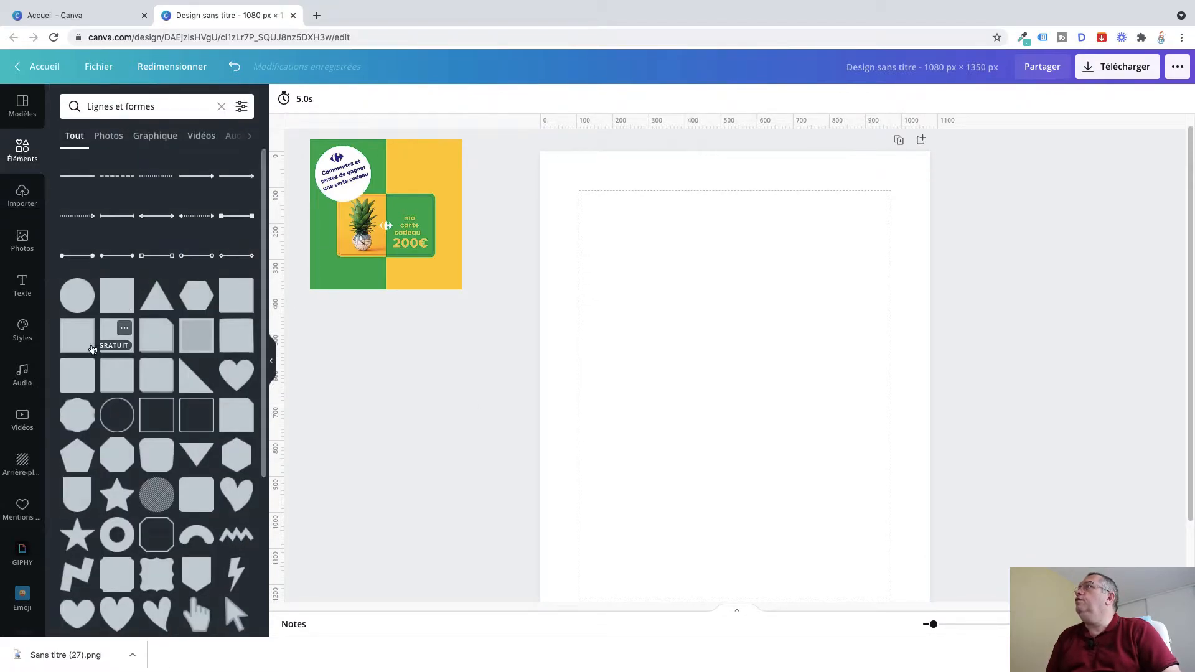
left_click(73, 342)
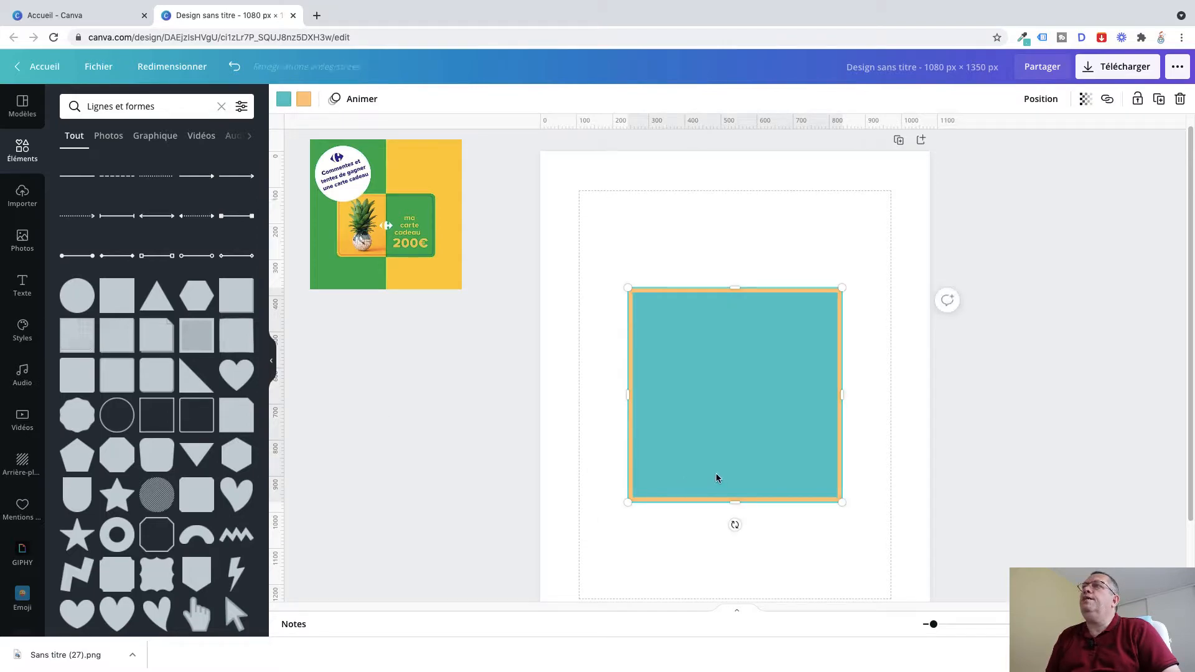
left_click(84, 328)
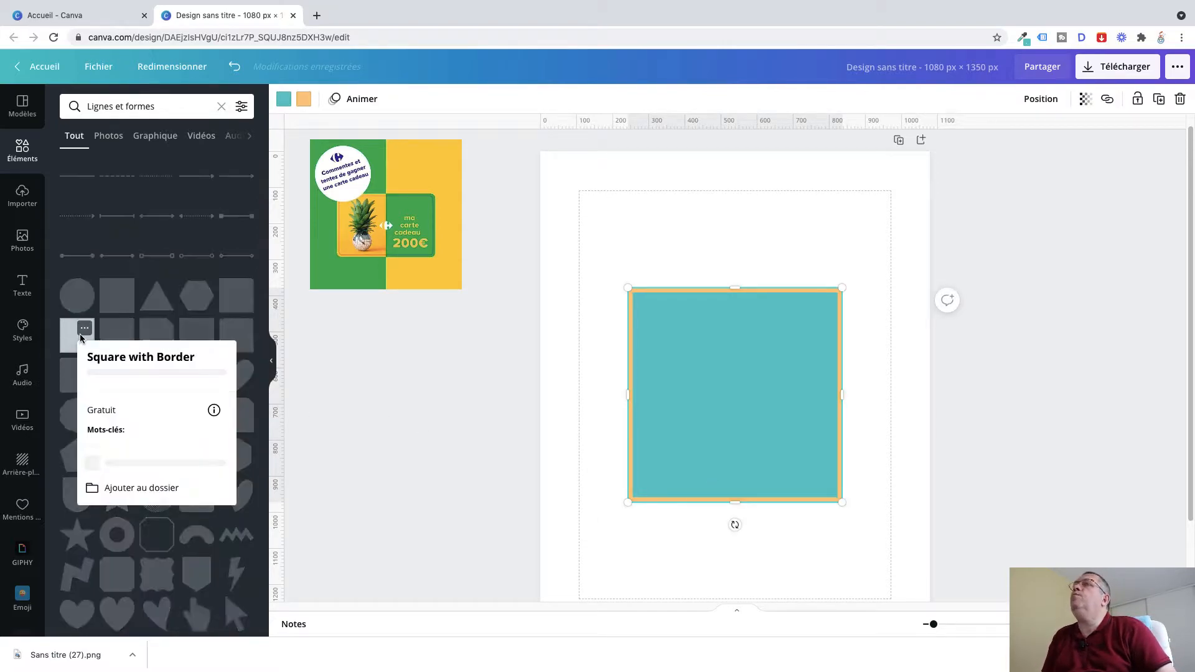
left_click(1179, 99)
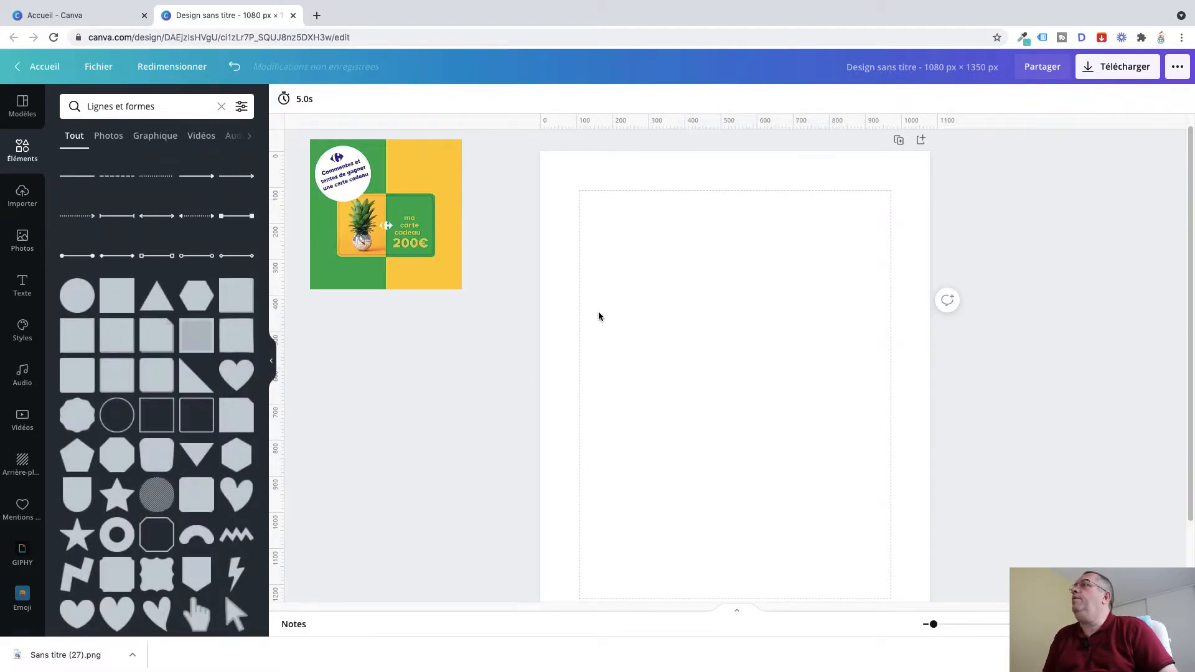
left_click(78, 339)
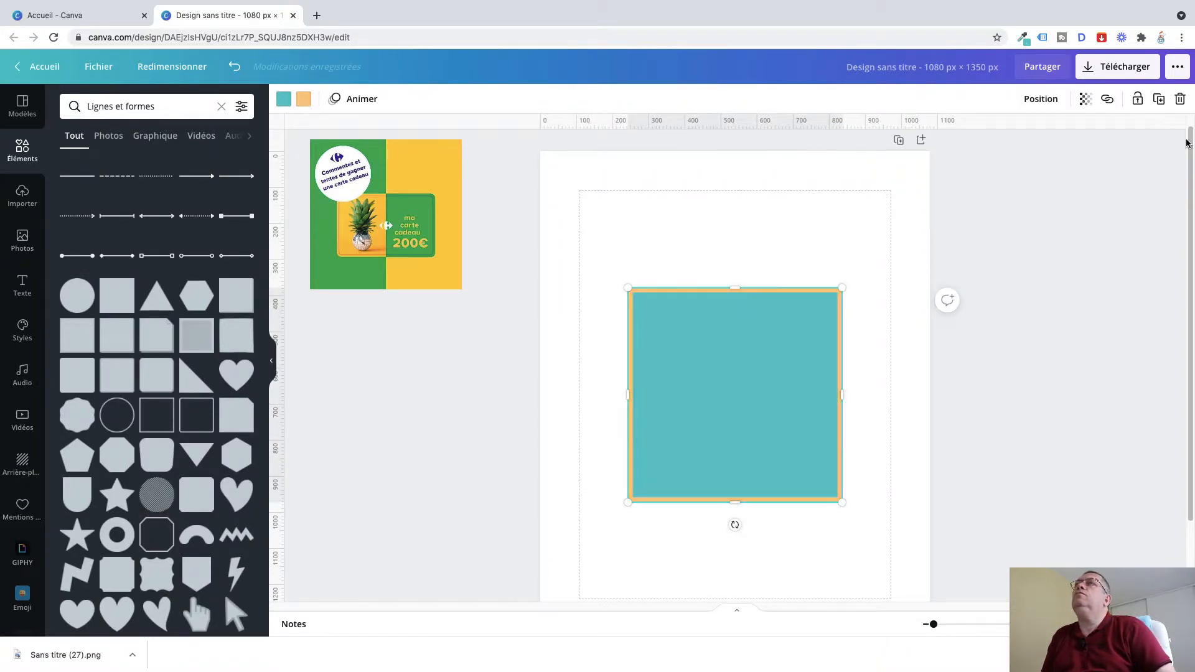
left_click(1180, 99)
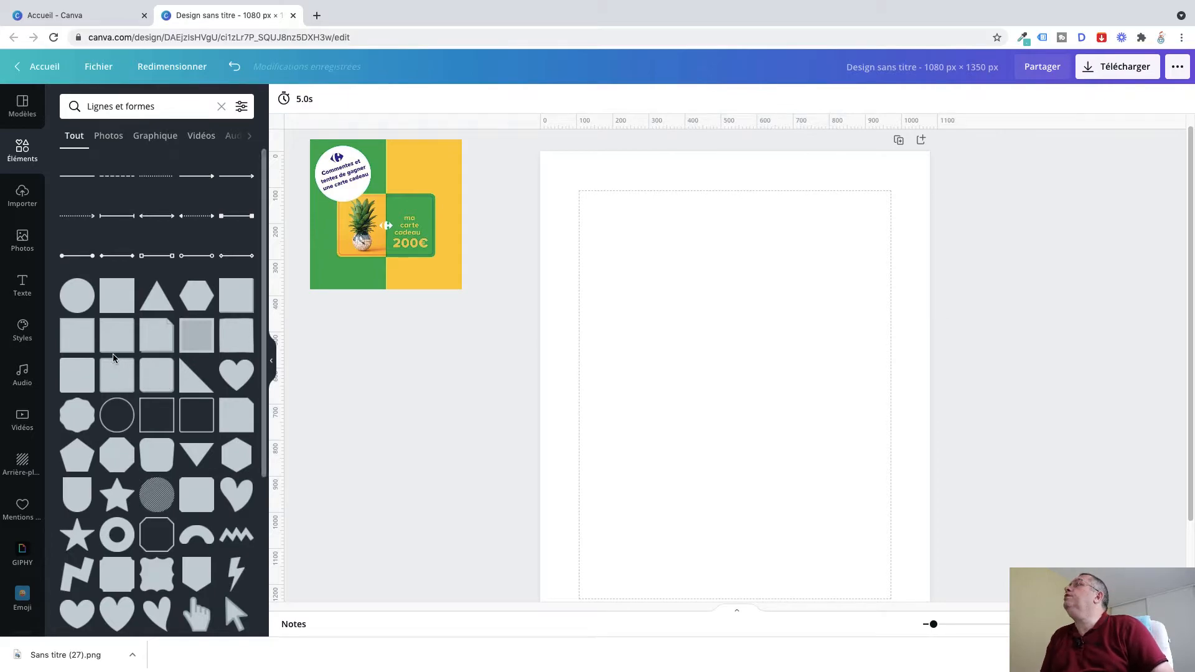
- Add a plain square and resize it to cover the left half of the page from top to bottom
left_click(120, 301)
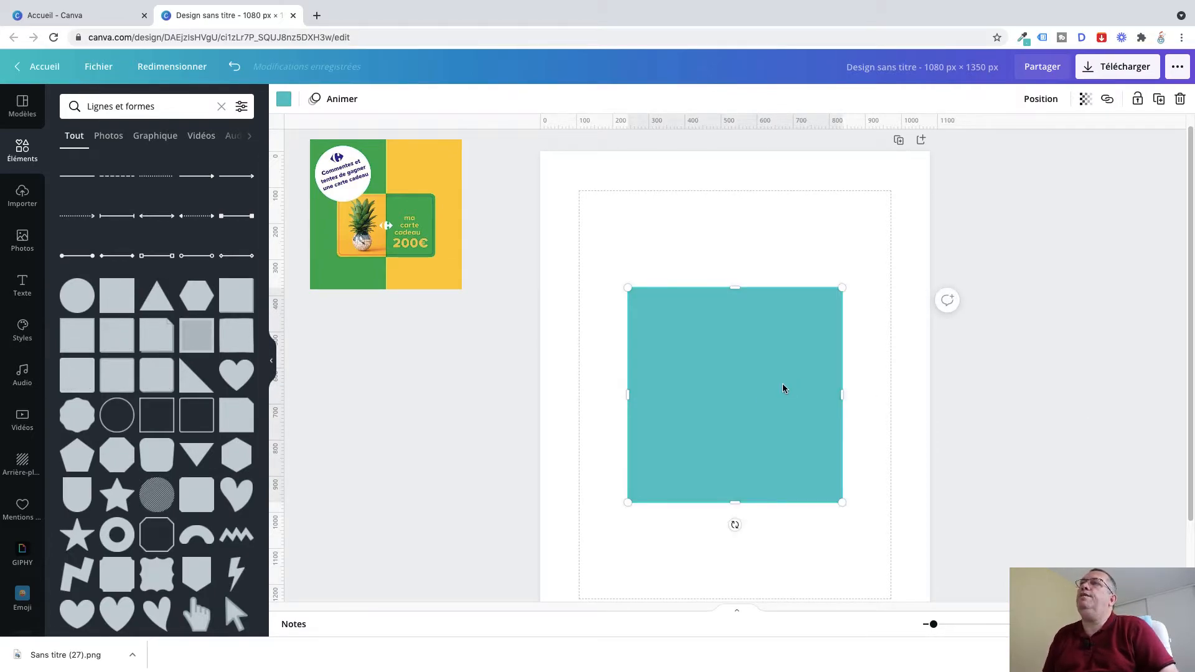
left_click_drag(739, 394, 652, 251)
left_click_drag(642, 448, 635, 568)
left_click_drag(934, 631, 930, 627)
left_click_drag(662, 501, 654, 550)
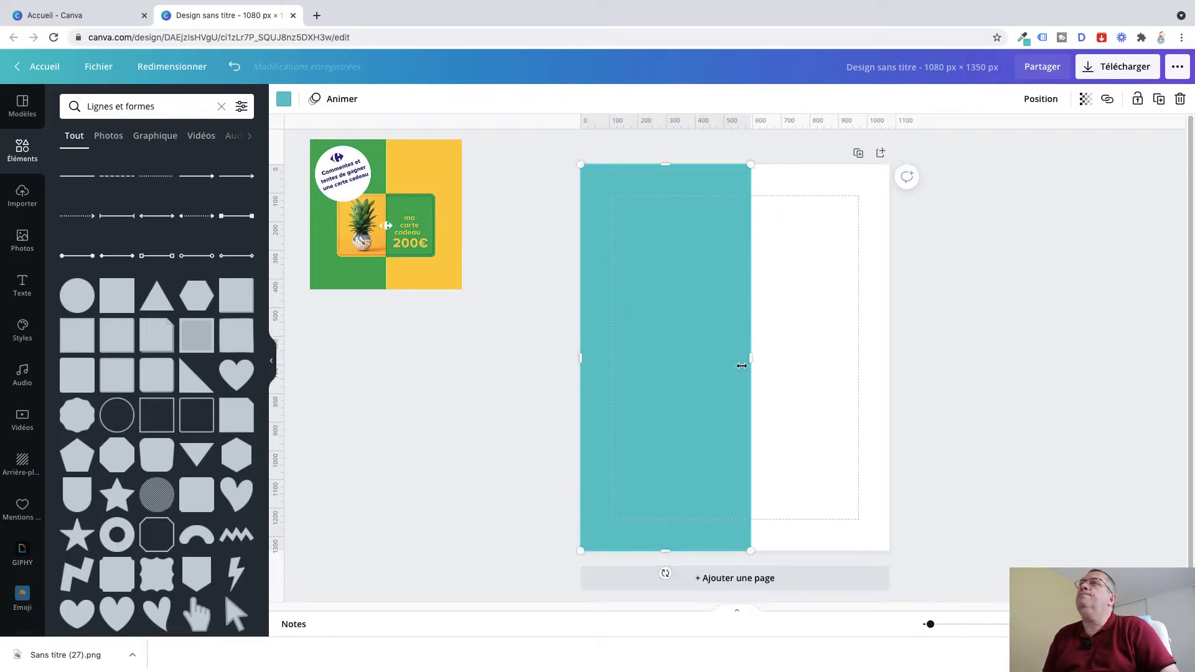
left_click_drag(753, 358, 733, 363)
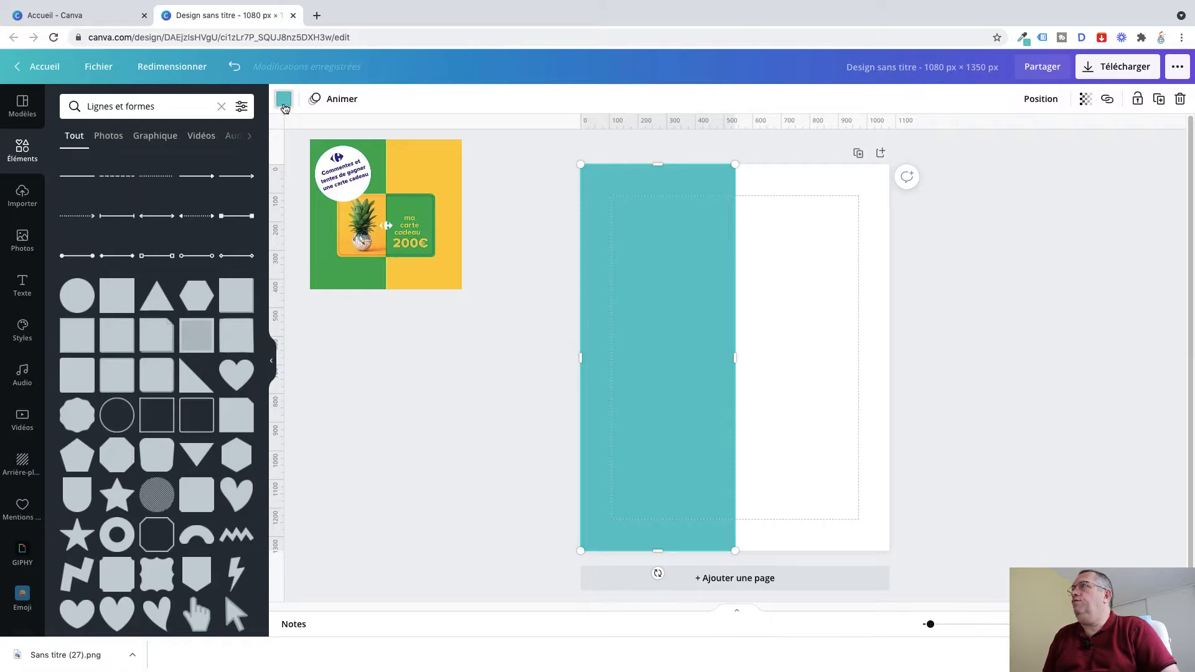
- Add the uploaded gift card reference image to the page, shrink it and move it to the page's lower right corner
left_click(284, 101)
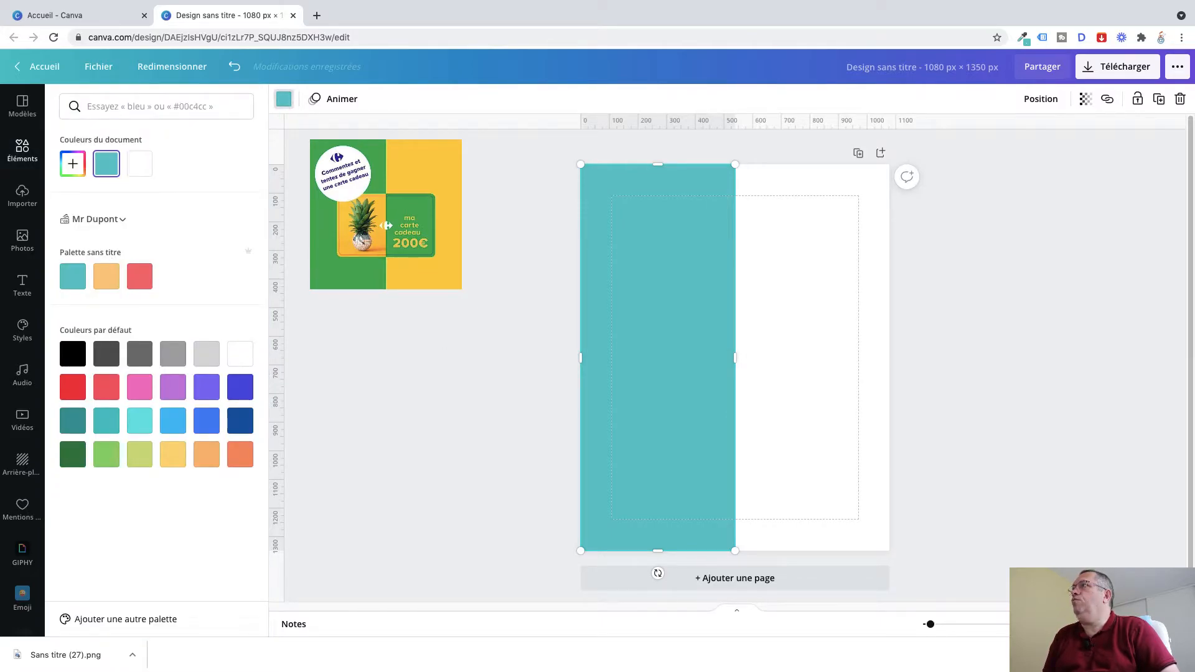
left_click(25, 152)
left_click(23, 195)
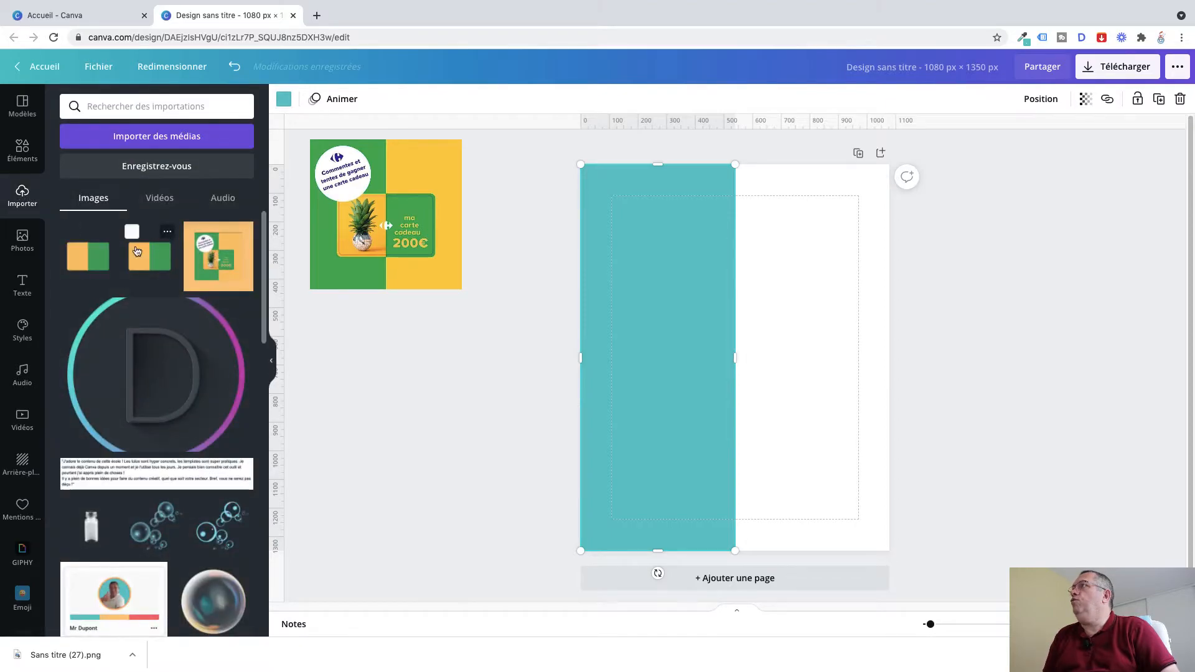
left_click(217, 256)
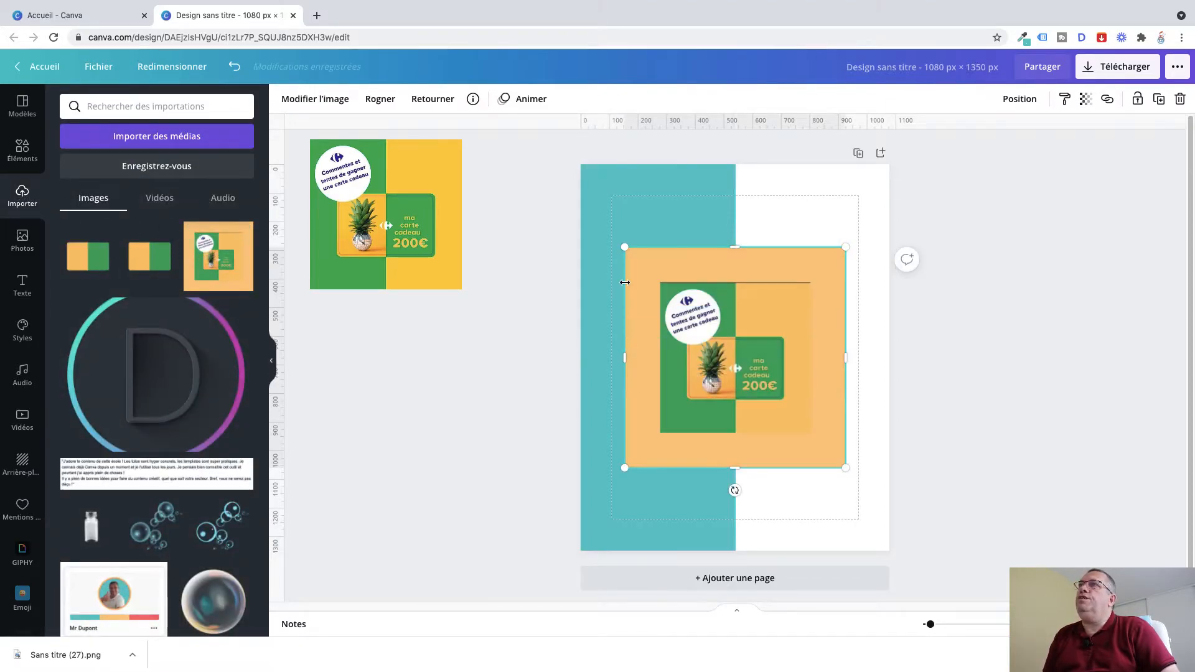
left_click_drag(625, 247, 692, 314)
left_click_drag(766, 401, 816, 474)
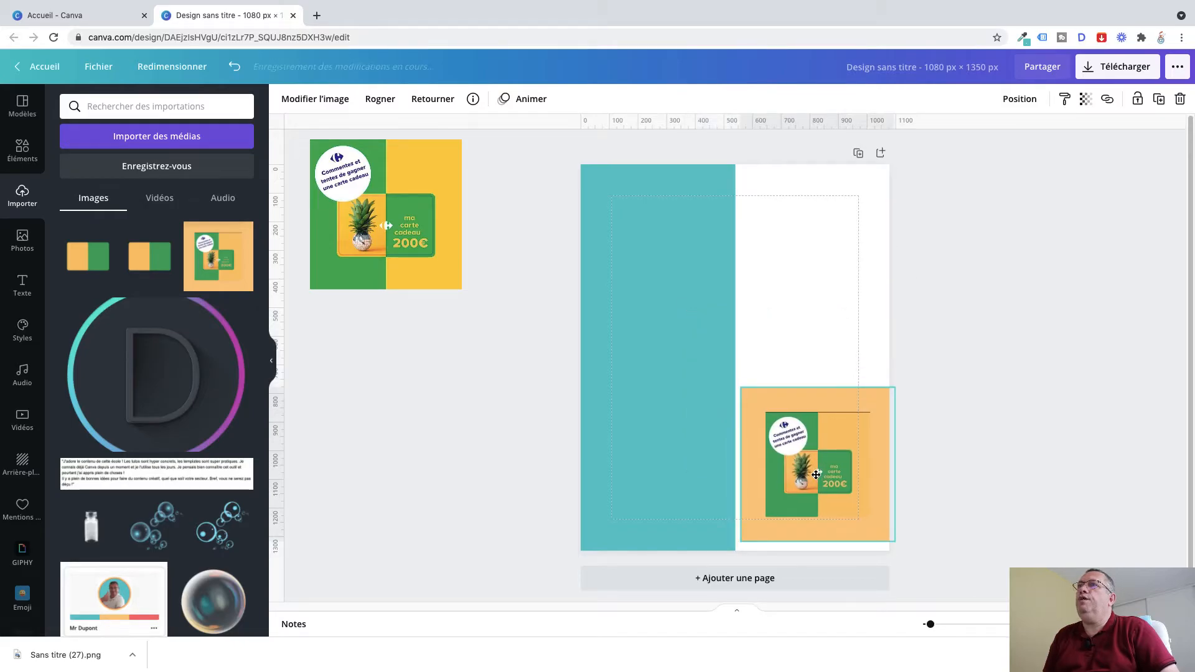
- Recolor the teal rectangle on the page's left half with the green from the reference photo's colors
left_click(687, 286)
left_click(285, 104)
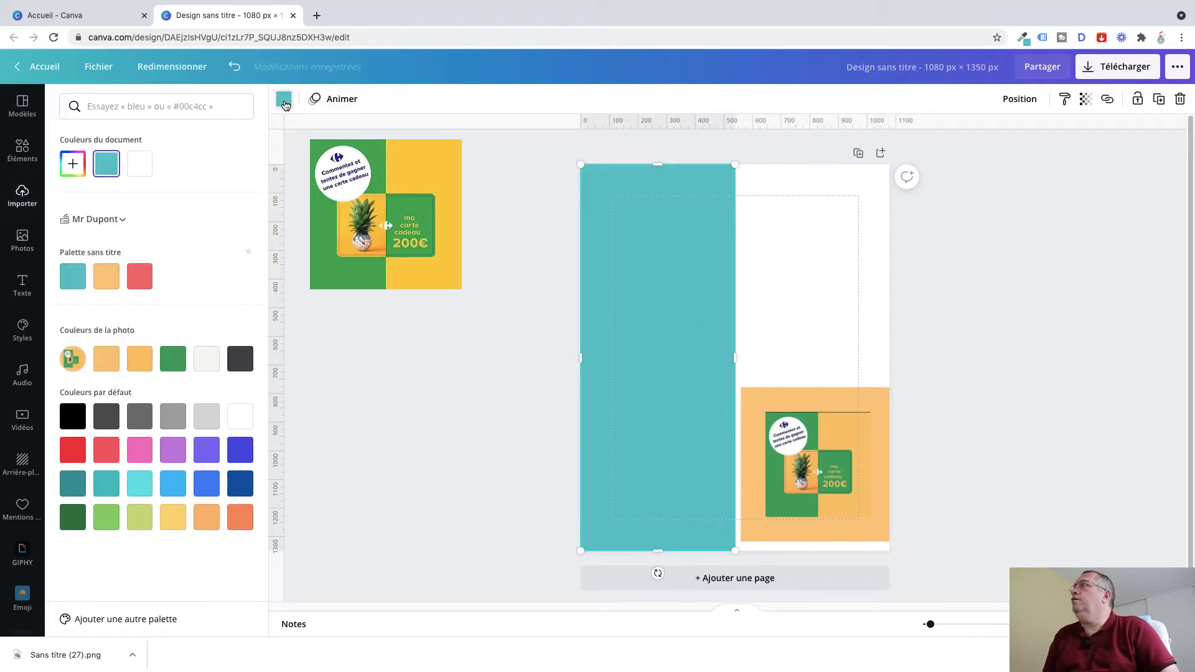
left_click(175, 357)
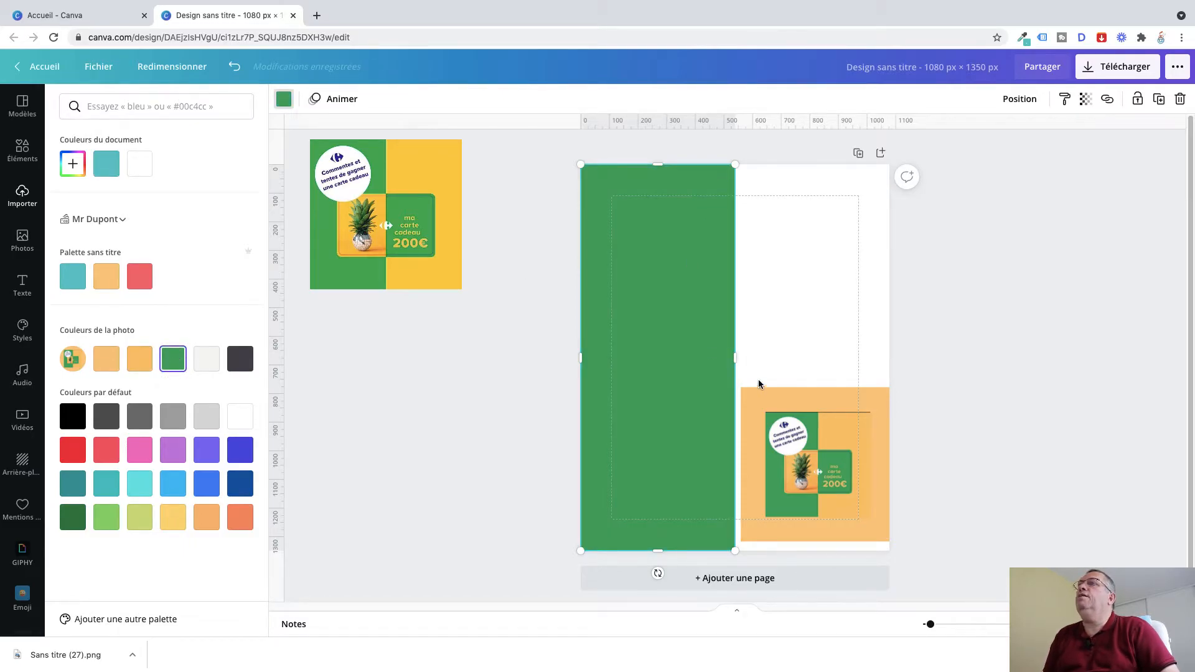
- Duplicate the green rectangle, shift the copy to the right and recolor it with the reference photo's darker orange
left_click(1159, 101)
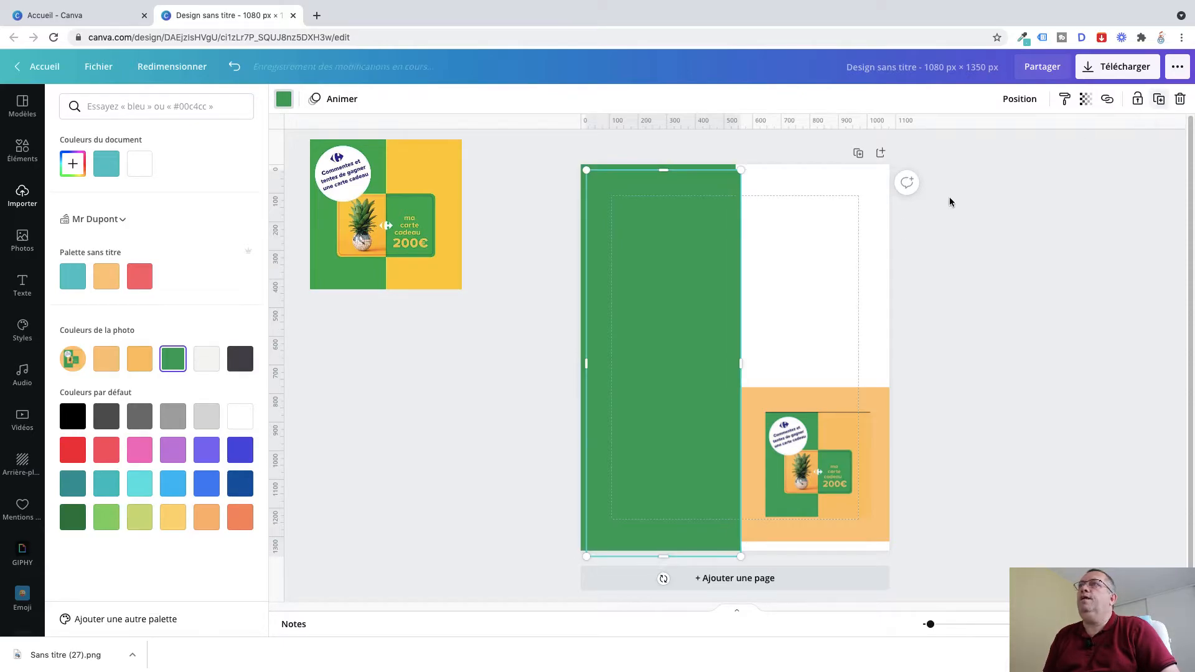
left_click_drag(740, 341, 829, 342)
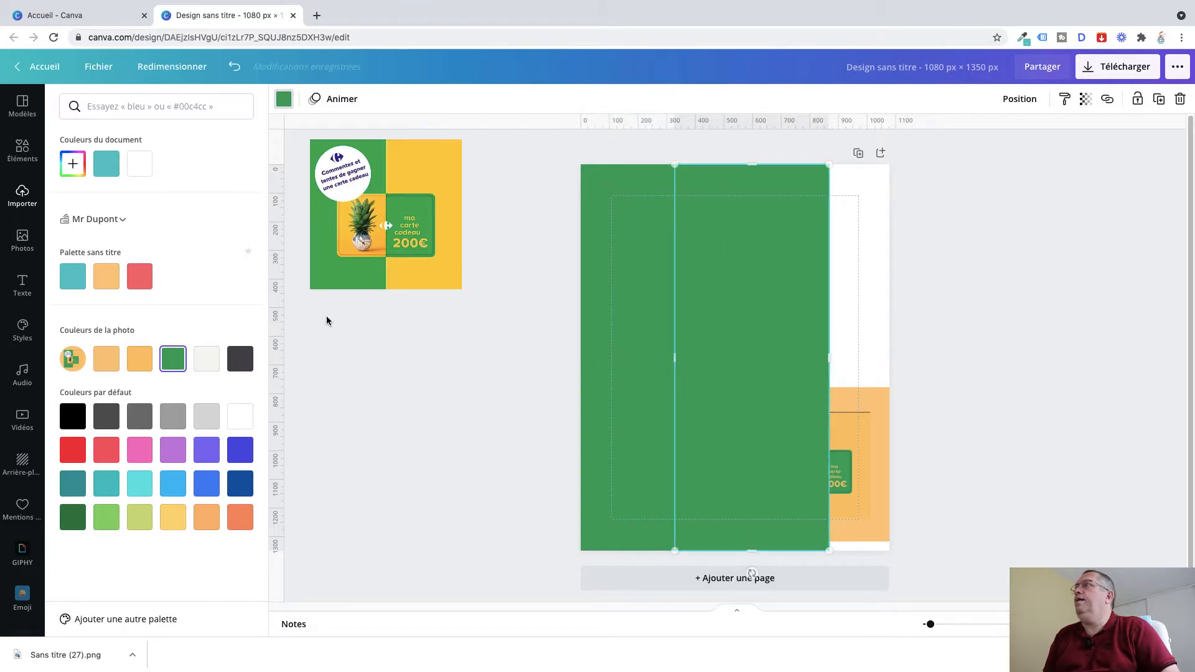
left_click(133, 359)
- Delete the reference image from the page and move the orange rectangle to fill the page's right half
left_click(856, 406)
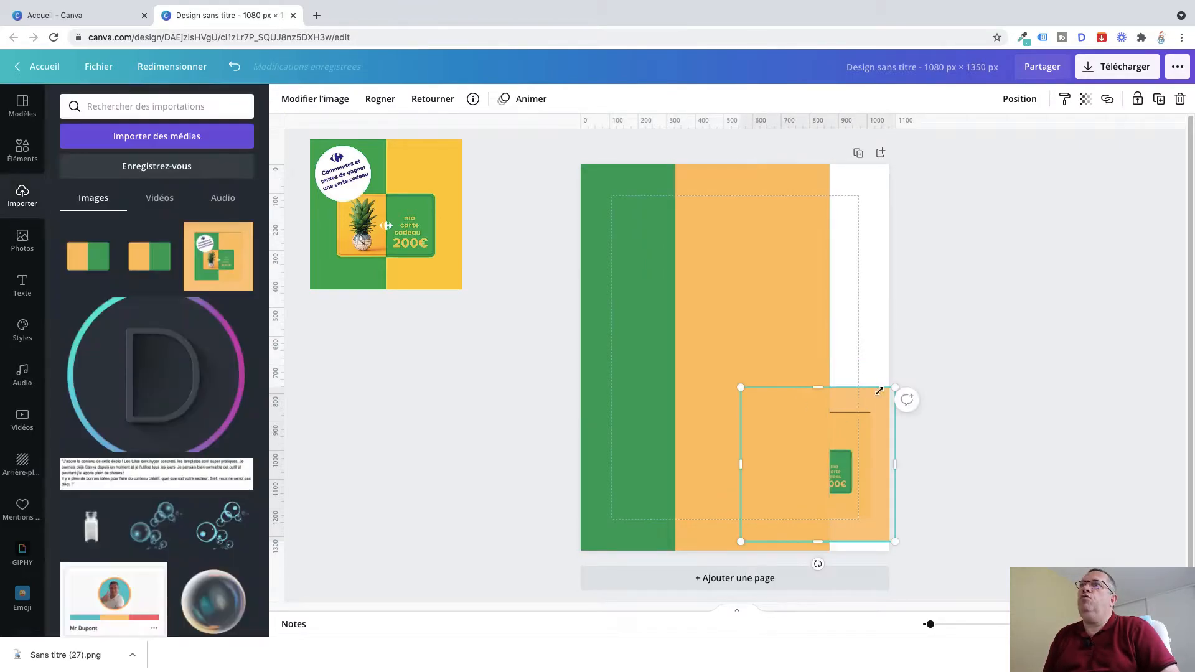
left_click(1179, 99)
left_click_drag(771, 333, 819, 334)
left_click(994, 310)
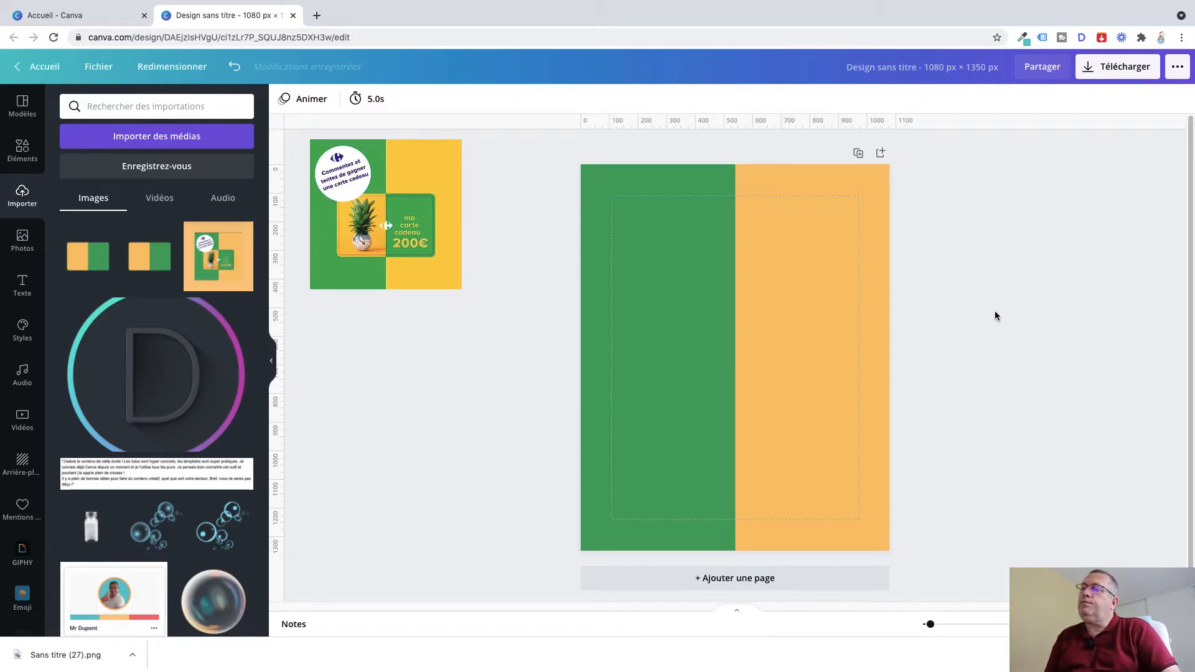
- Place the uploaded two-tone card image on the page and crop the empty areas above and below the card
left_click(87, 260)
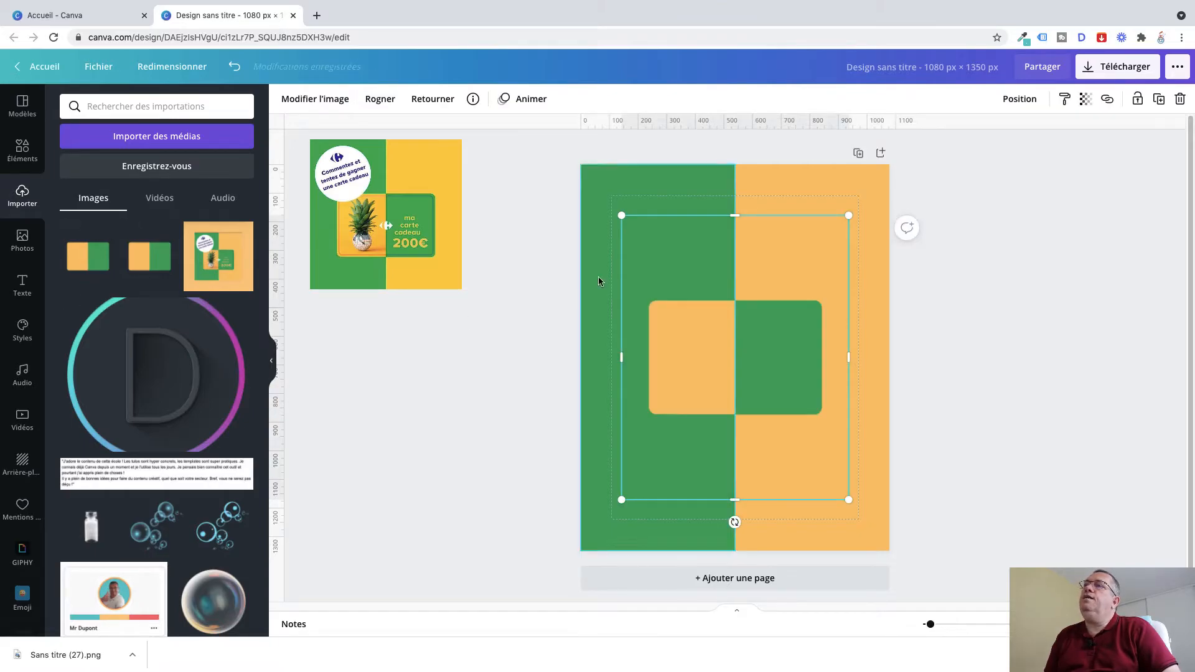
left_click_drag(729, 496, 743, 437)
left_click_drag(735, 216, 735, 283)
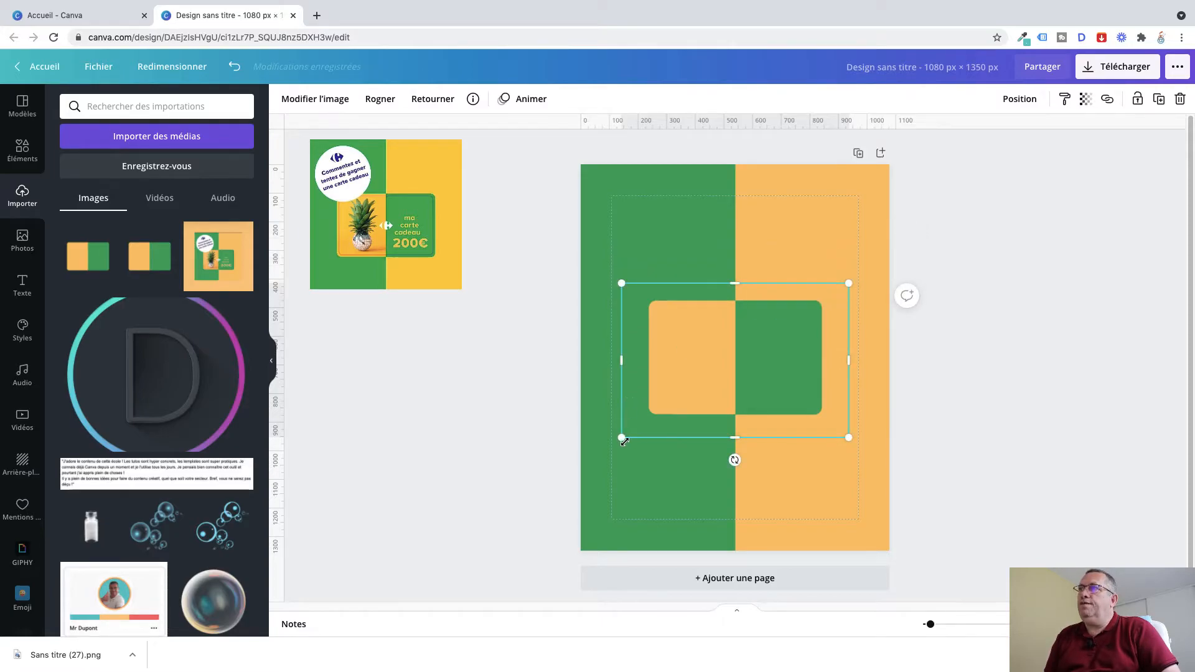
- Enlarge the card image proportionally to nearly the page width, keeping its color split on the background's center line
left_click_drag(621, 440, 589, 459)
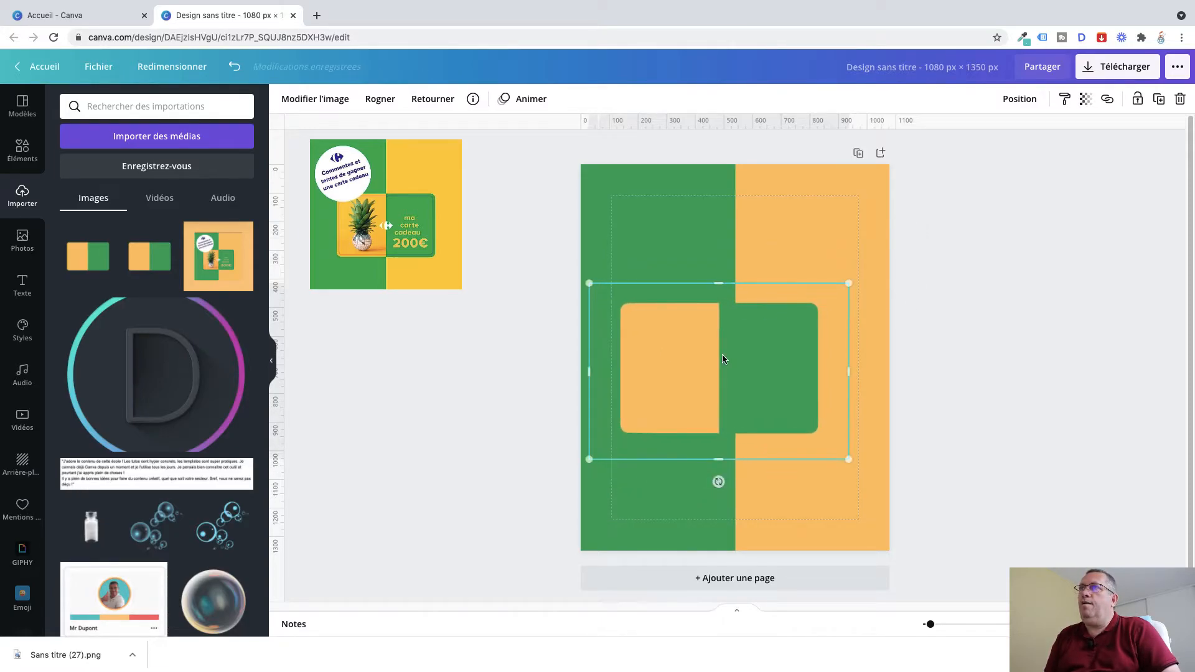
left_click_drag(849, 284, 883, 274)
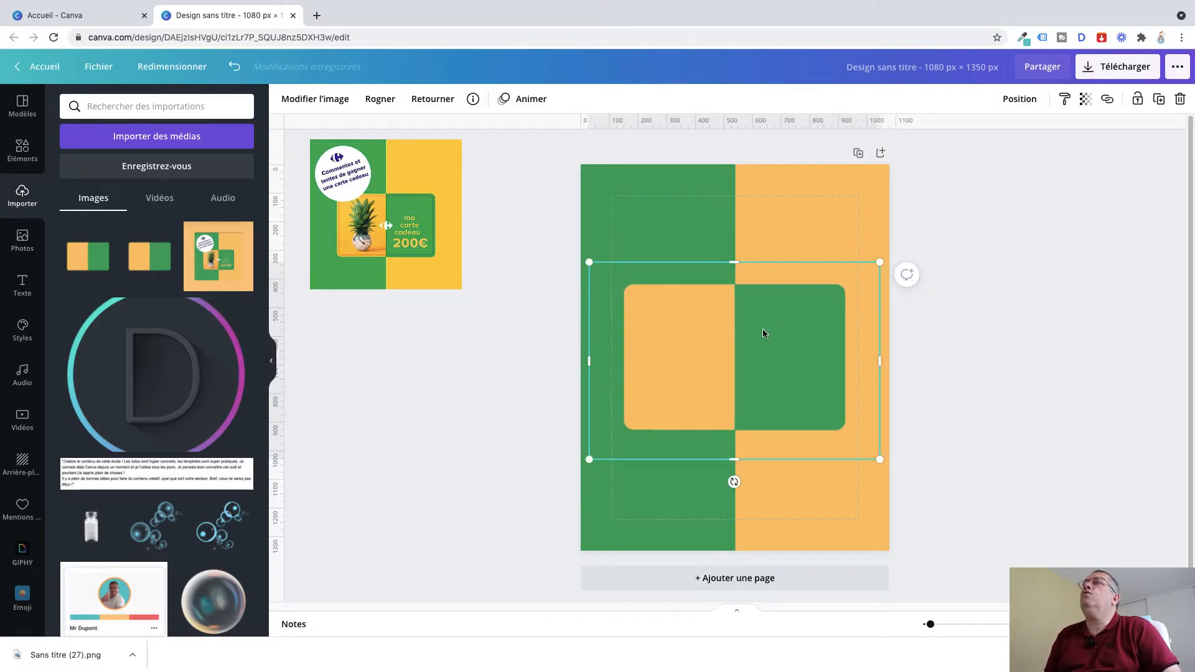
- Move the card image lower on the page and shrink it slightly, keeping its color split on the background's center line
left_click_drag(763, 328, 759, 367)
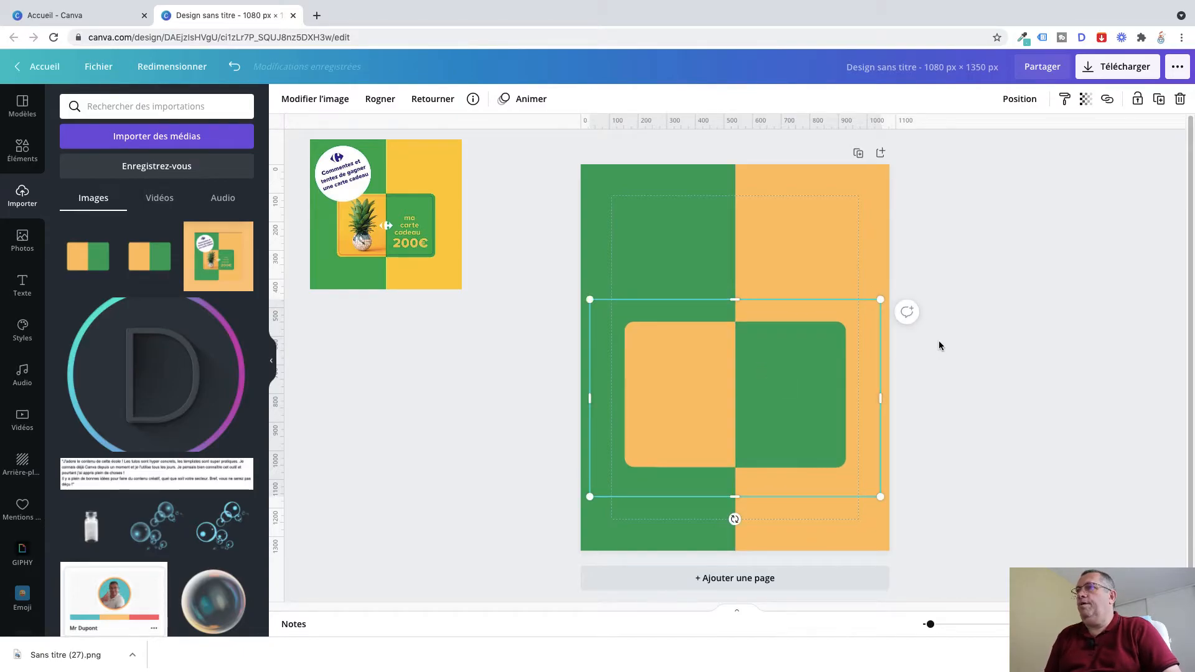
left_click_drag(589, 497, 613, 489)
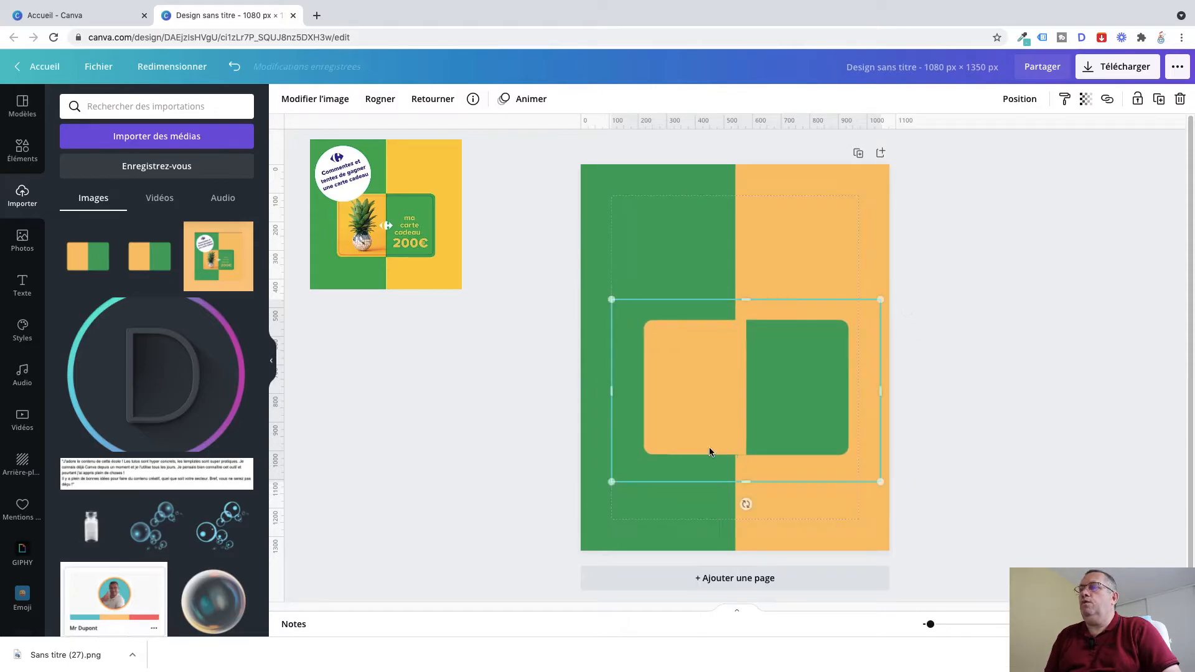
left_click_drag(711, 449, 700, 447)
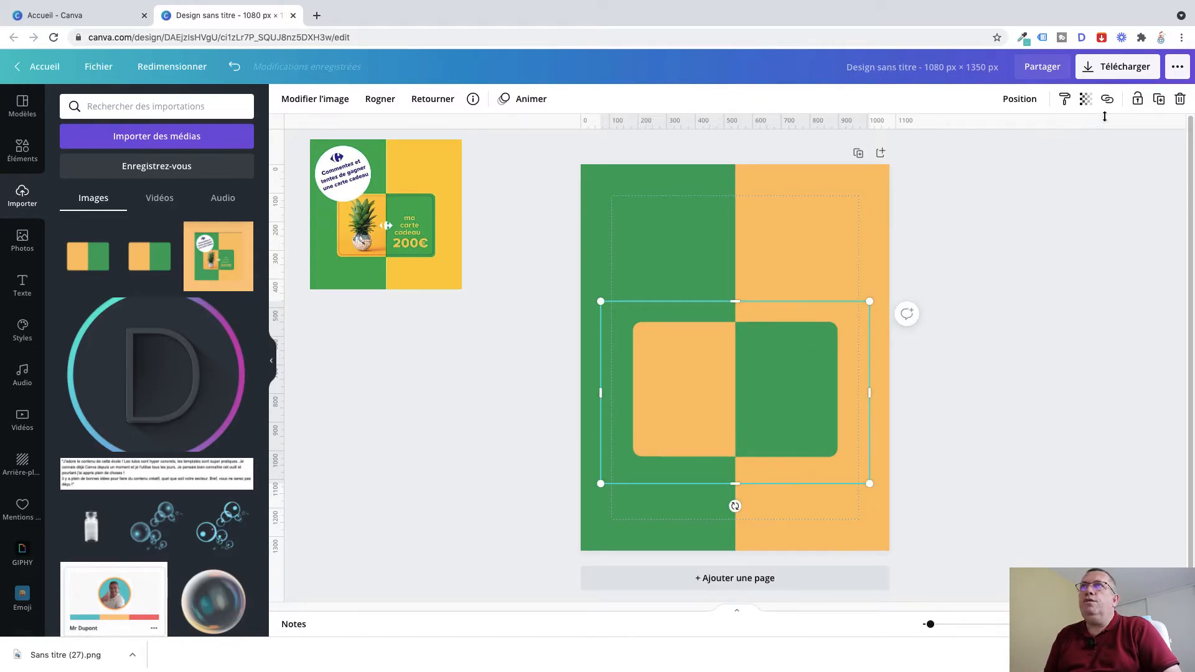
- Duplicate the card image, enlarge the copy to nearly the page width and center it over the original
left_click(1158, 99)
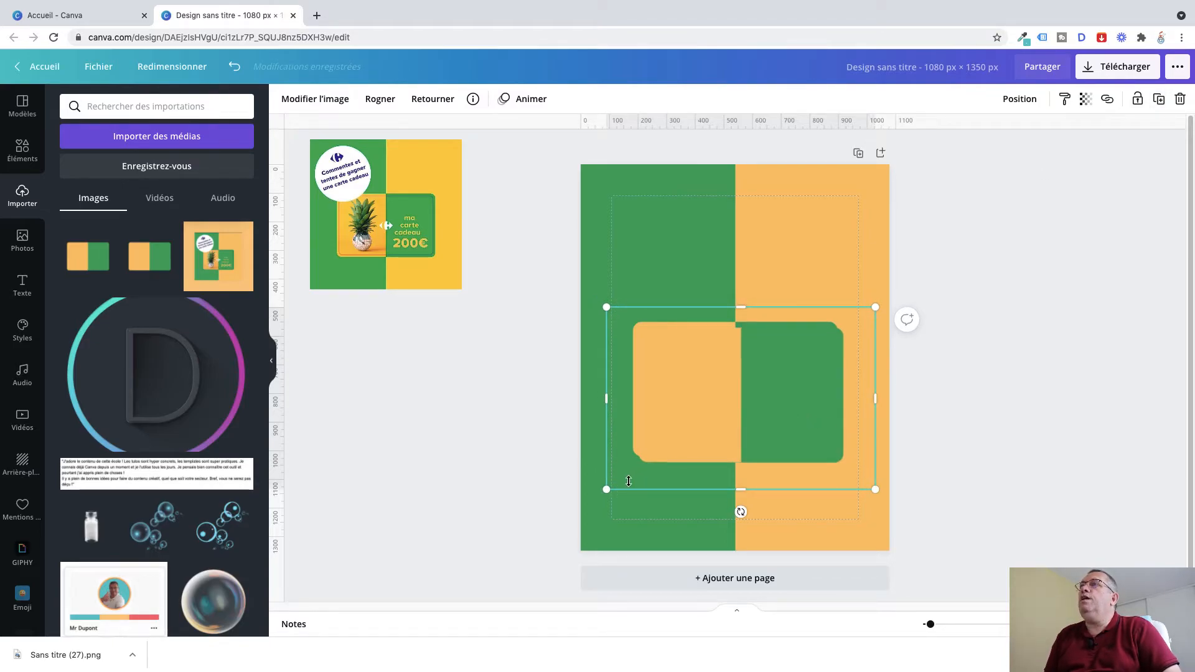
left_click_drag(605, 490, 600, 493)
left_click_drag(728, 476, 725, 472)
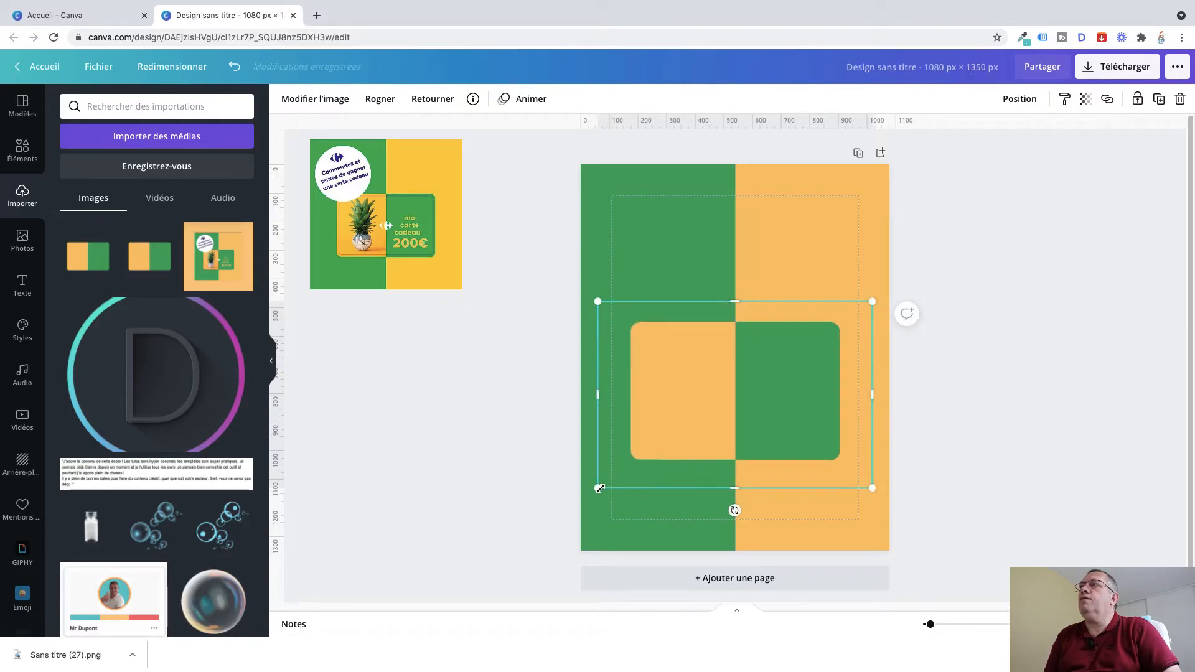
left_click_drag(600, 488, 585, 497)
left_click_drag(673, 488, 674, 489)
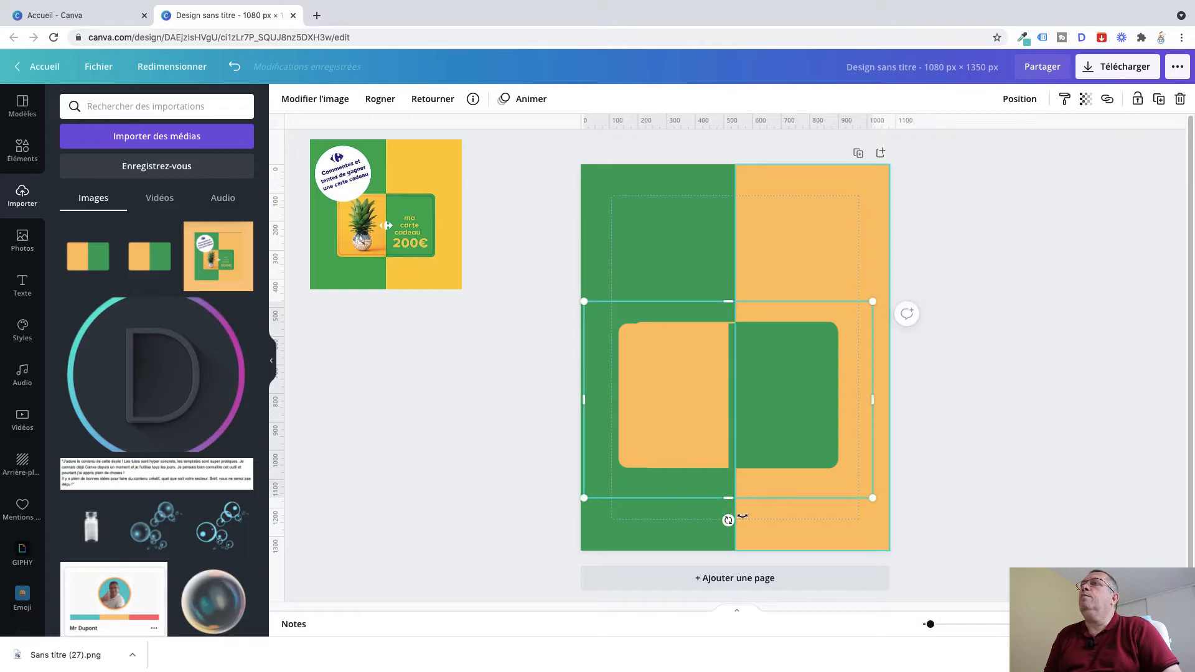
left_click_drag(725, 477, 734, 472)
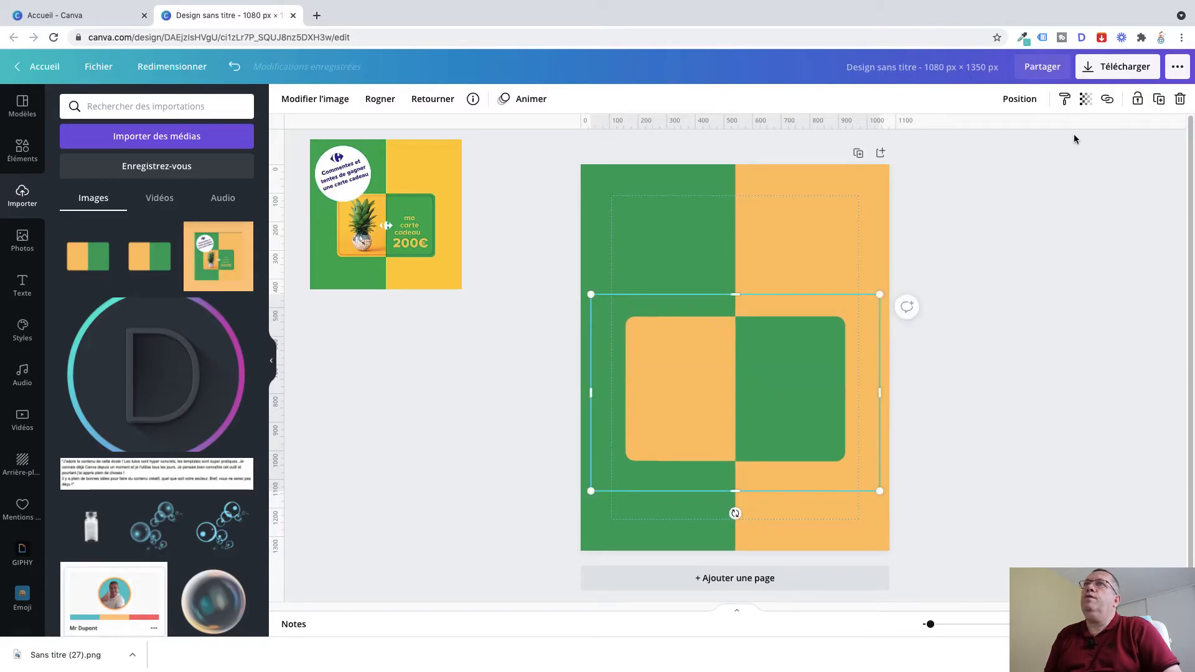
- Send the larger card copy two levels backward, behind the smaller card
left_click(1035, 104)
left_click(985, 136)
left_click(985, 136)
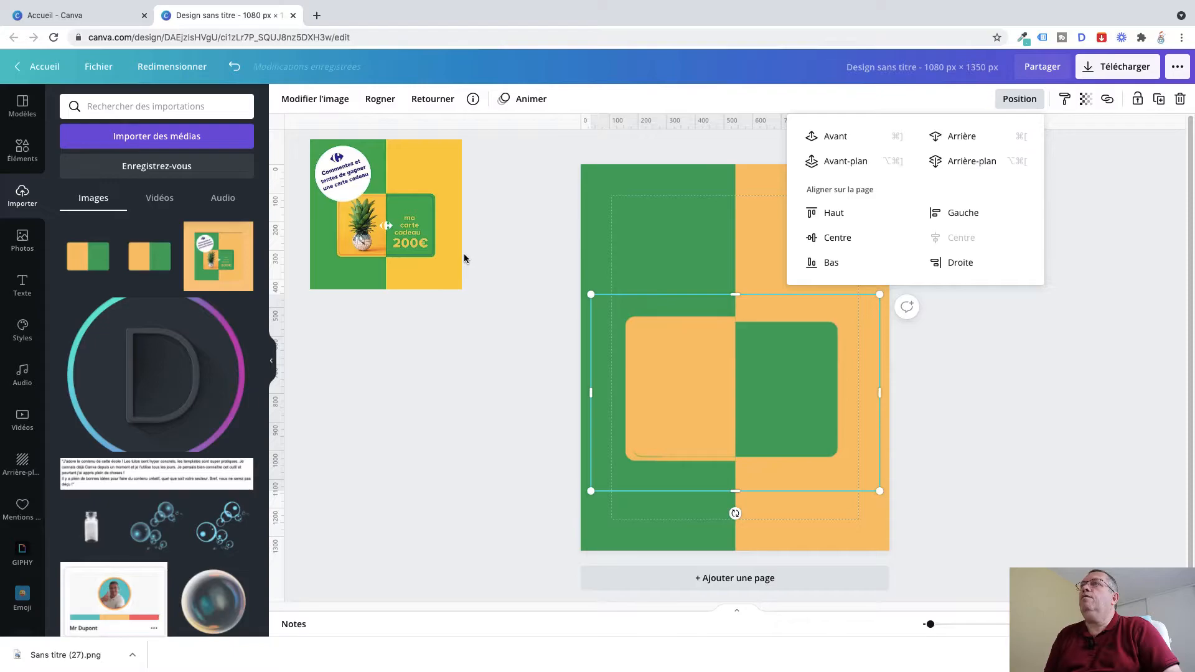
left_click(466, 251)
- Apply the Brillance effect from Shadows to the smaller card image
left_click(754, 375)
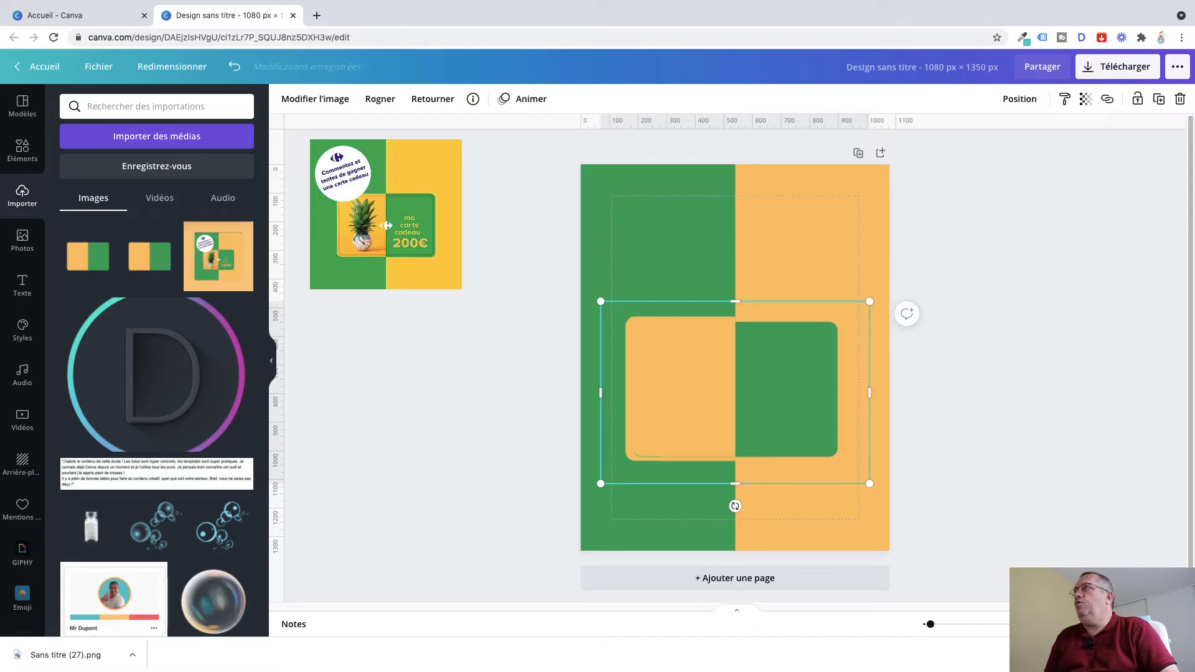
left_click(331, 104)
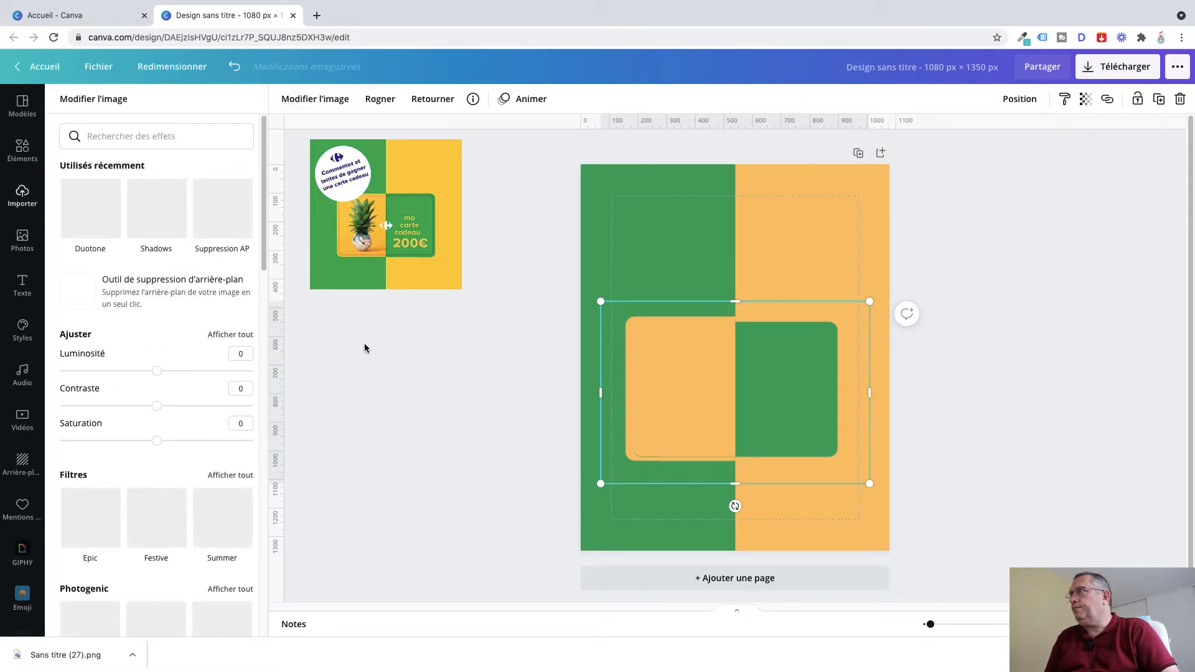
scroll(195, 378, "down", 5)
scroll(196, 375, "down", 3)
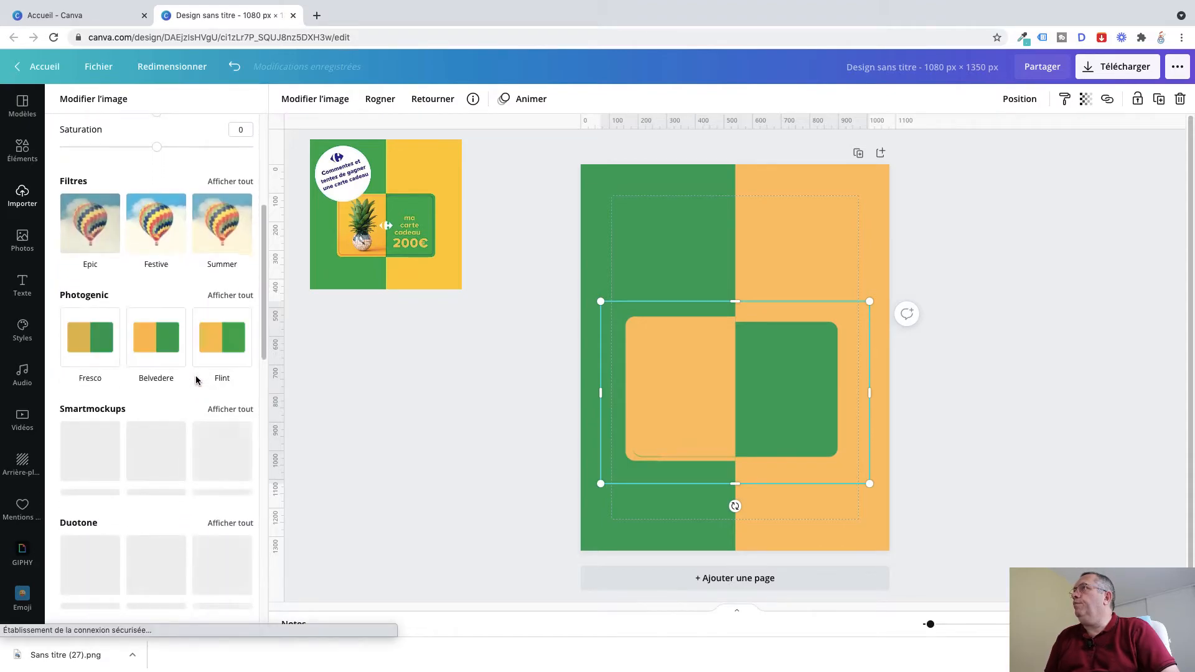
scroll(132, 375, "down", 1)
scroll(131, 376, "down", 7)
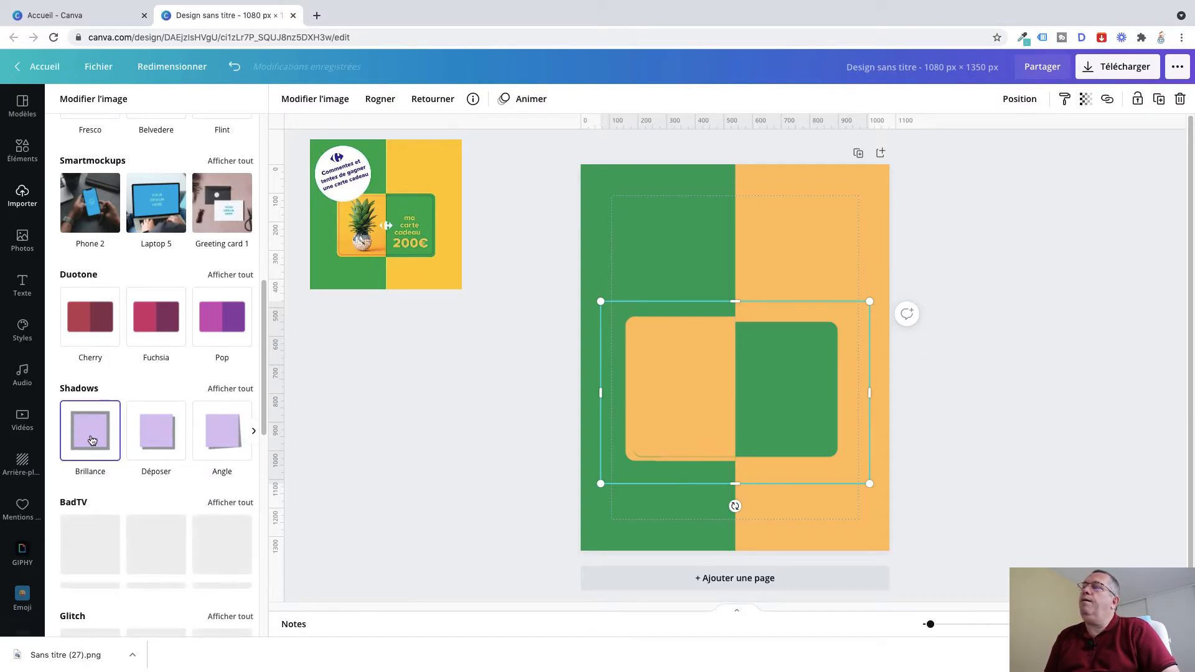
left_click(93, 441)
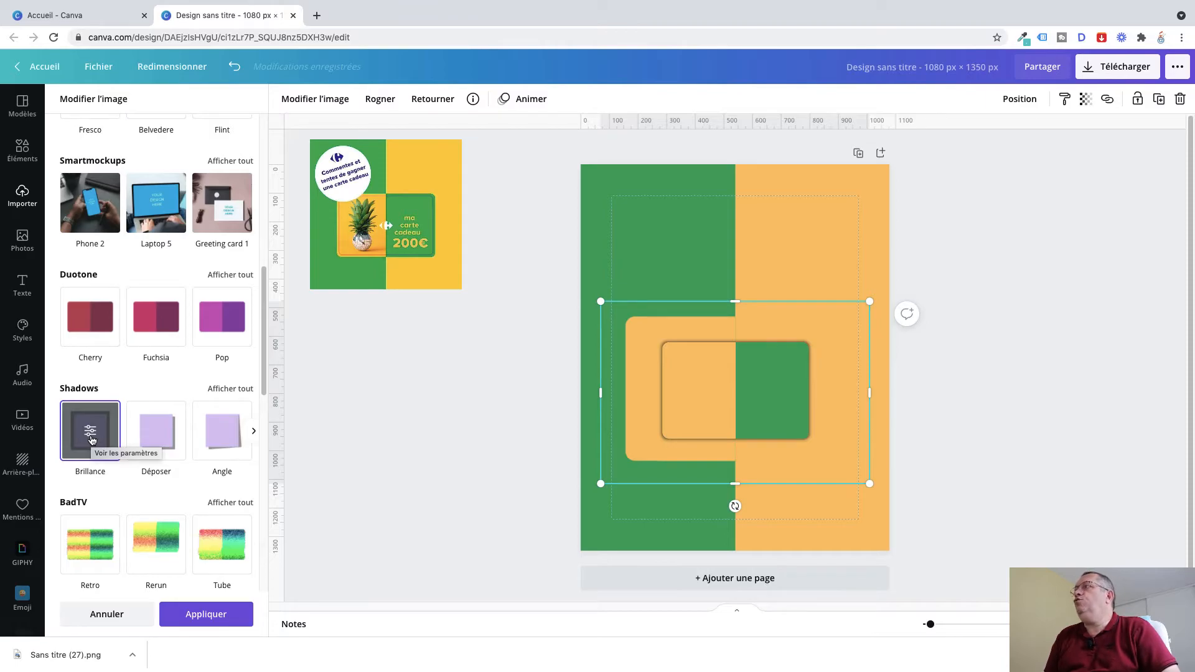
- Set the smaller card's shadow size (Taille) to 2 and its blur (Flou) to 4
left_click(91, 440)
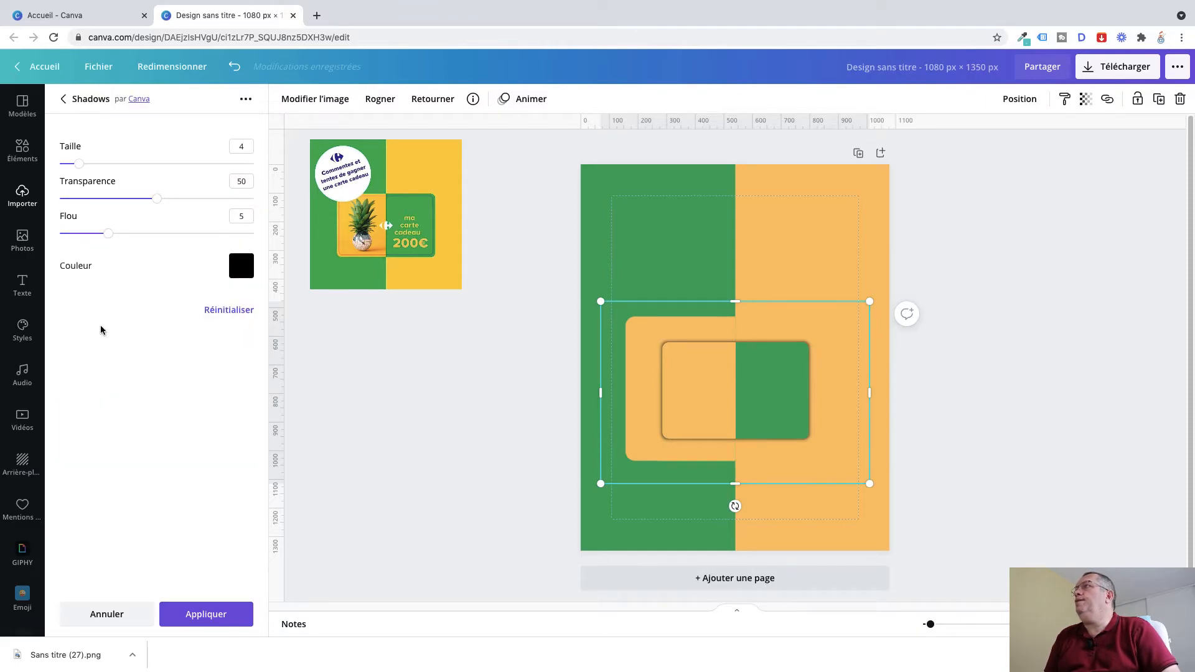
mouse_move(79, 167)
left_mouse_down()
mouse_move(118, 172)
mouse_move(72, 175)
left_mouse_up()
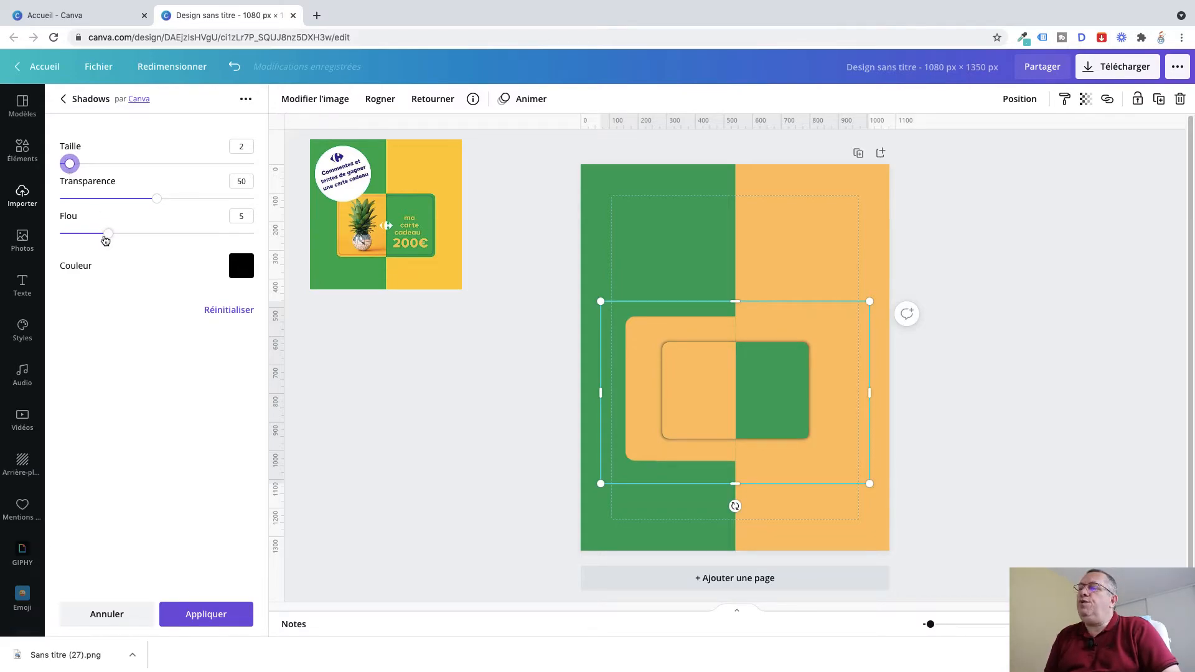
left_click_drag(109, 239, 79, 239)
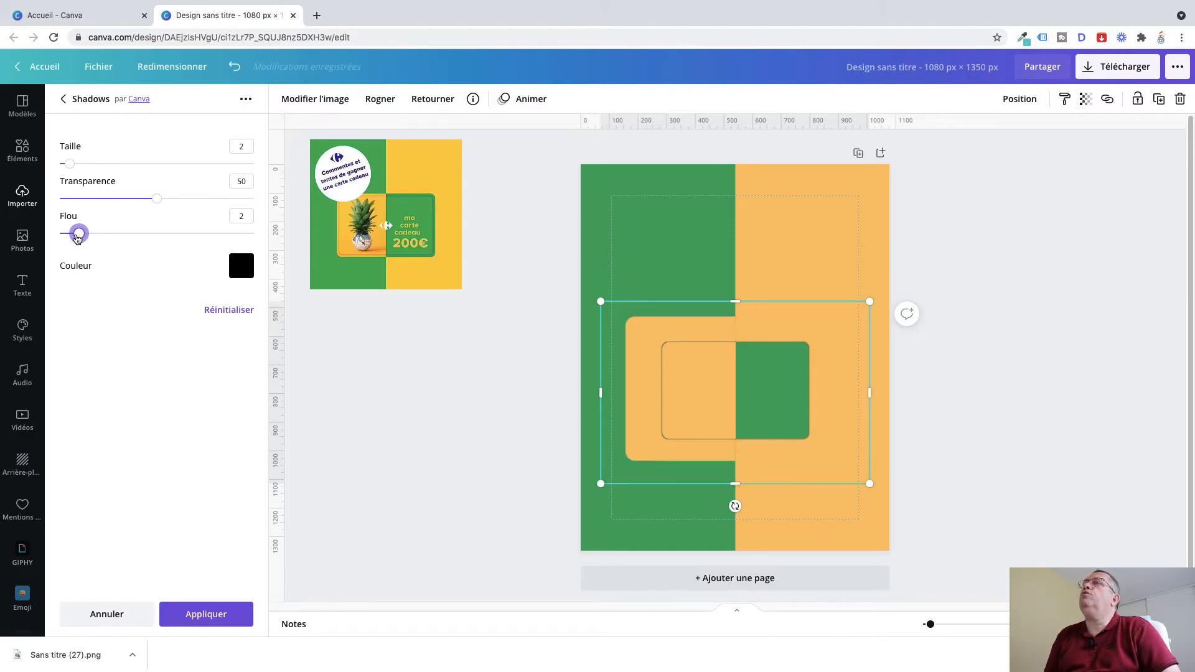
left_click_drag(82, 238, 86, 239)
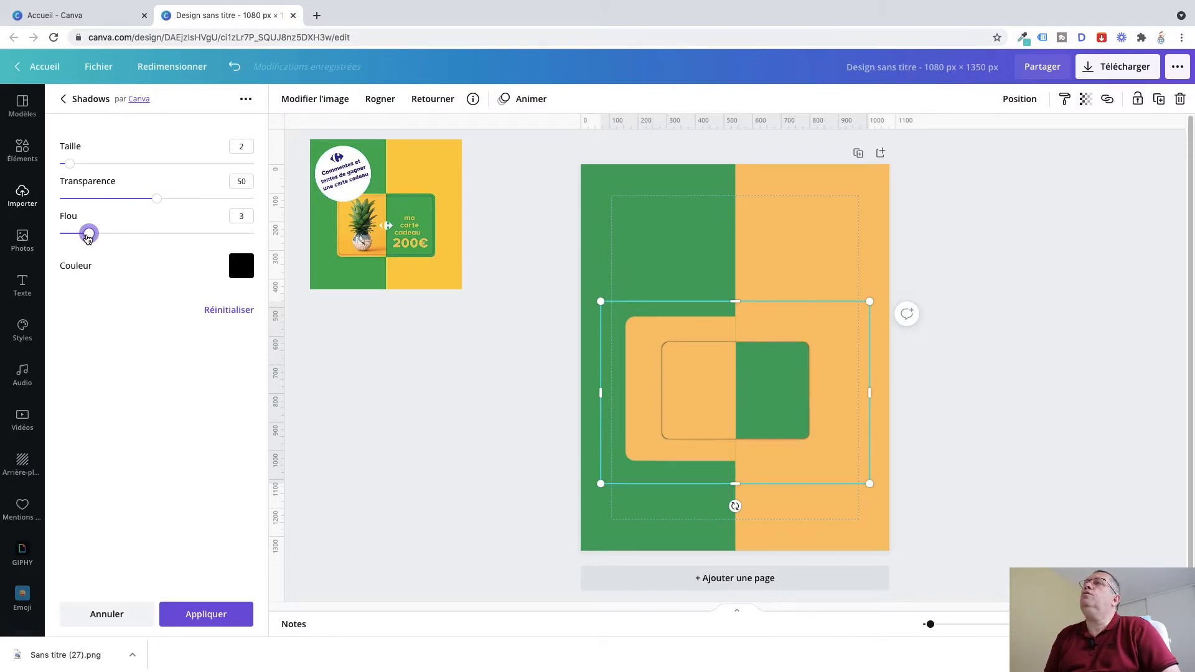
left_click_drag(94, 239, 97, 240)
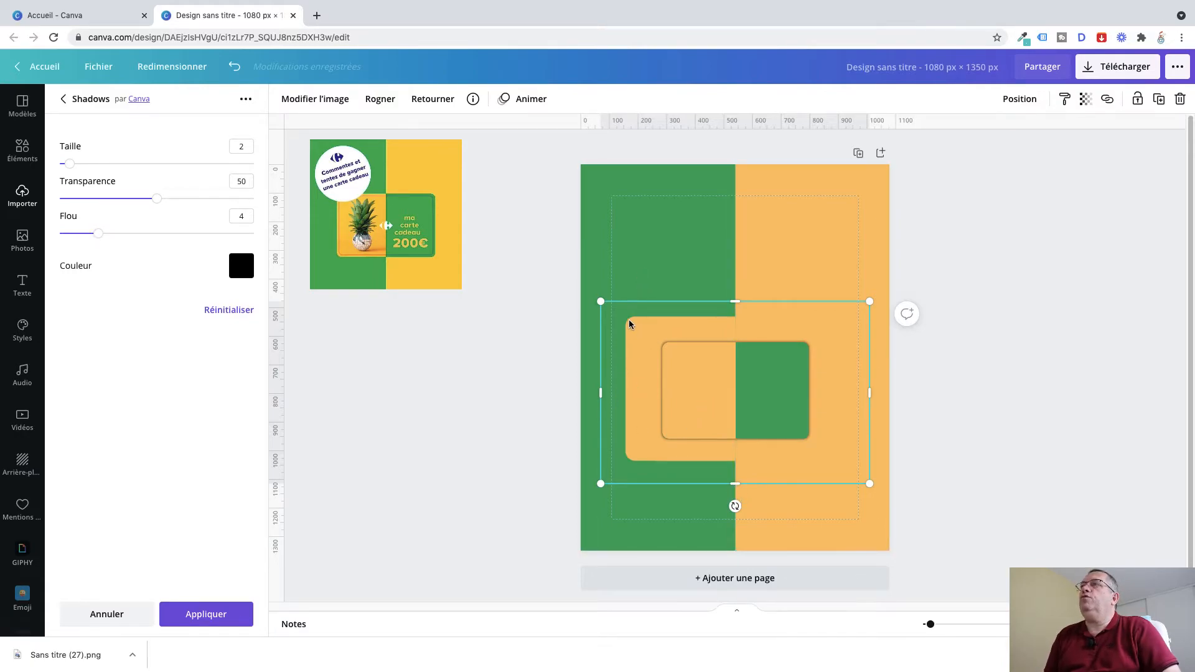
- Nudge the smaller shadowed card into alignment on the center line and send it backward to the bottom of the stack
left_click_drag(722, 374, 723, 375)
mouse_move(610, 309)
left_mouse_down()
mouse_move(621, 314)
mouse_move(600, 301)
left_mouse_up()
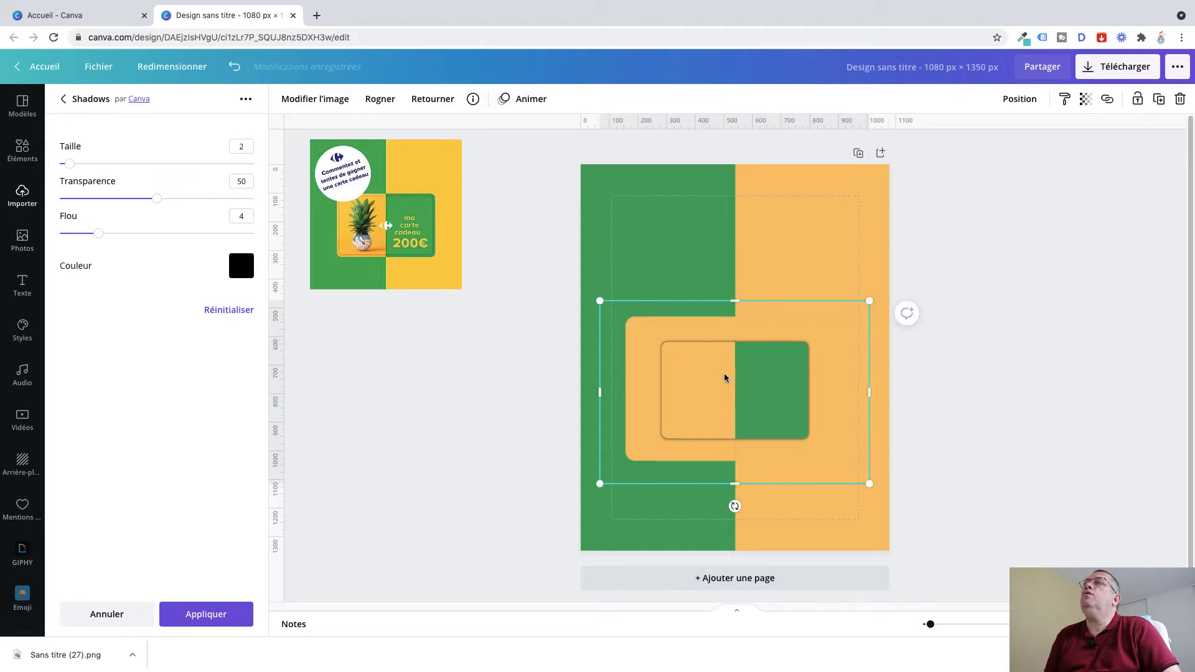
left_click_drag(722, 377, 723, 375)
left_click(1019, 98)
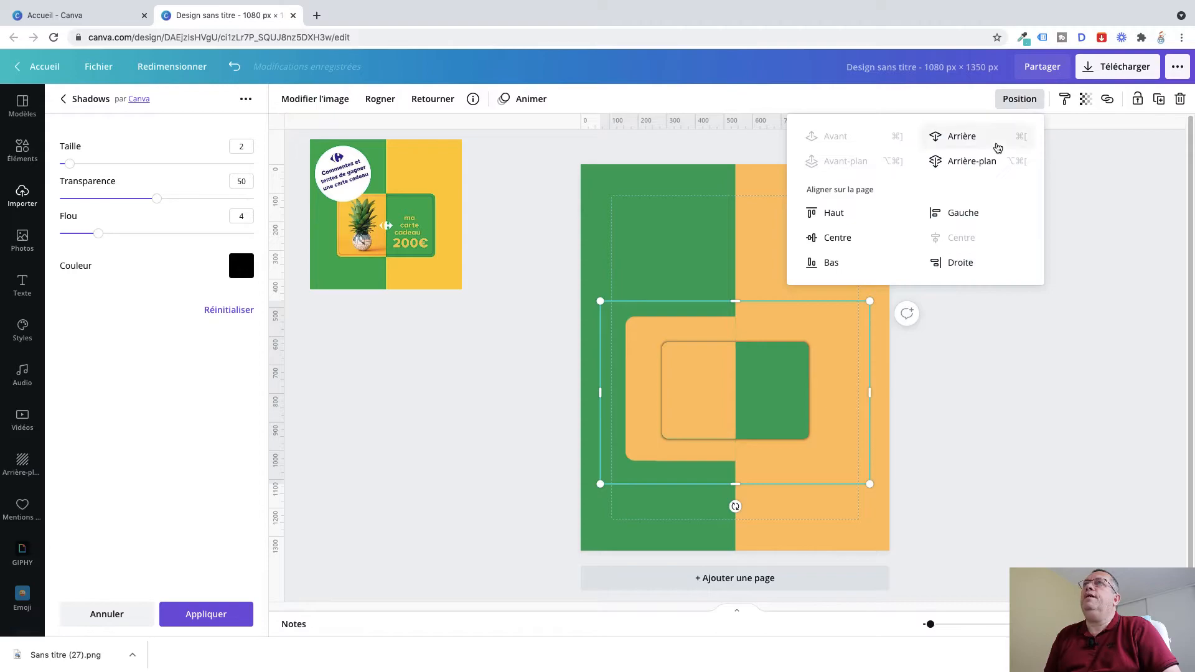
left_click(967, 140)
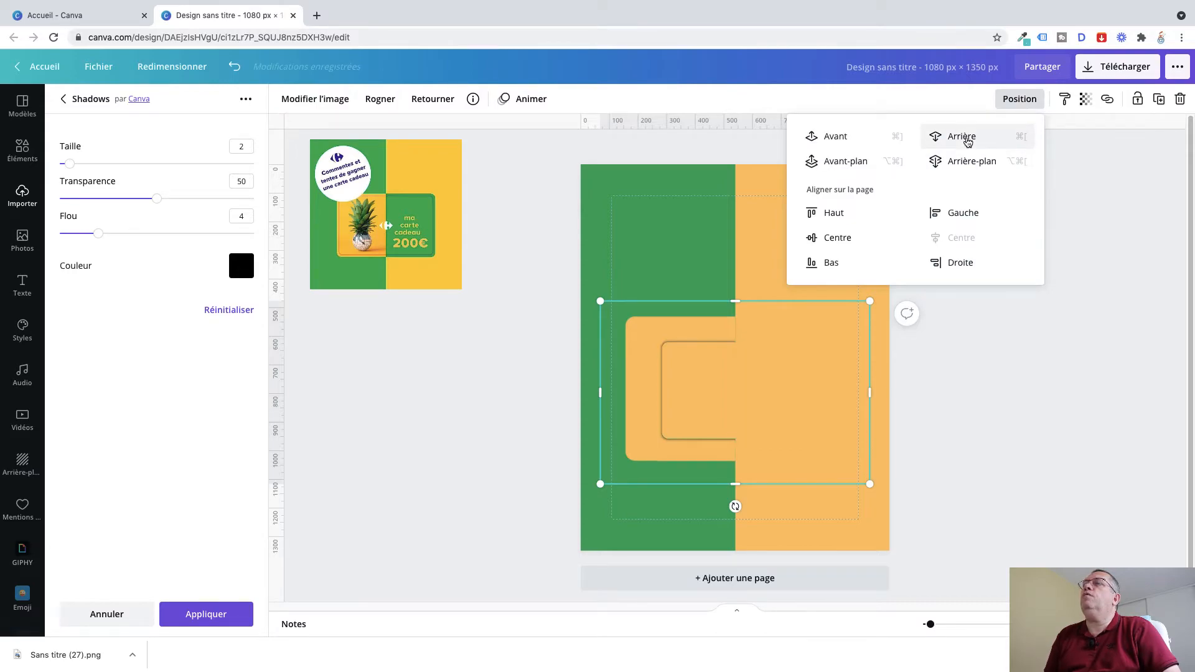
left_click_drag(599, 484, 601, 490)
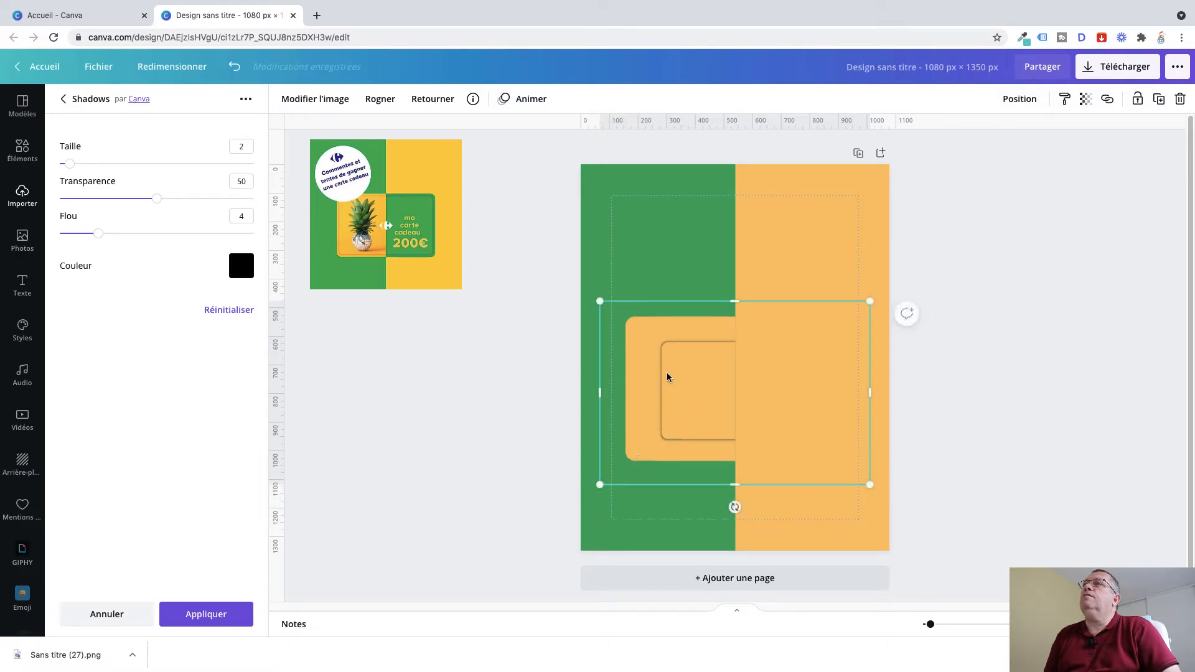
left_click(1019, 99)
left_click(967, 137)
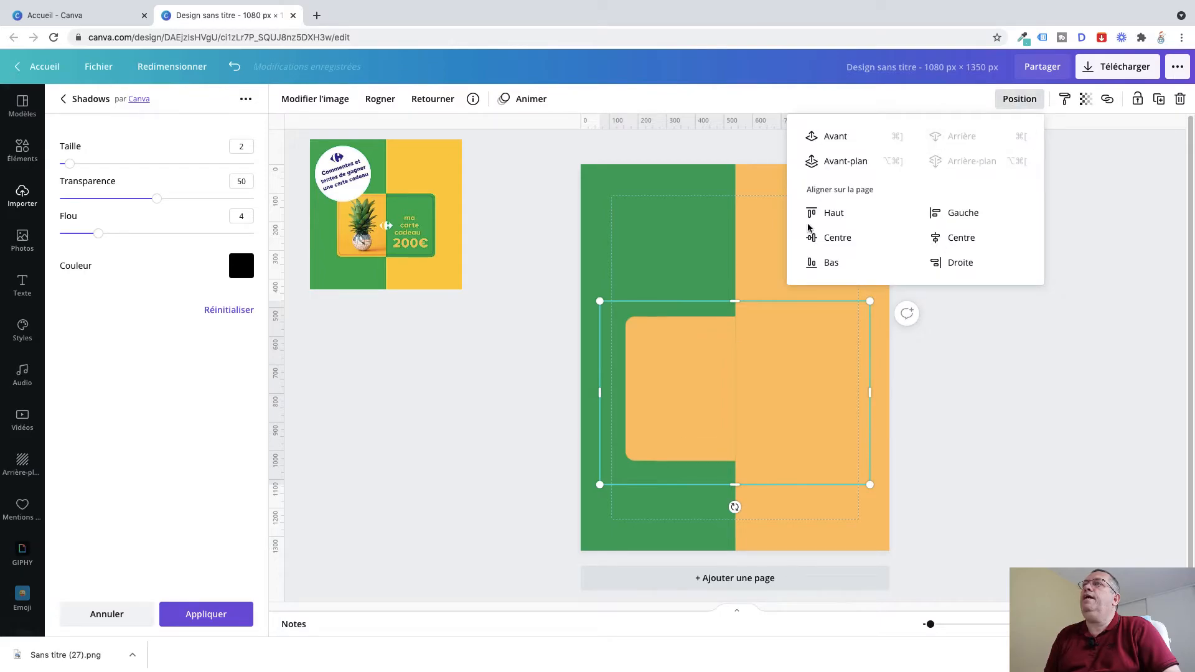
- Shrink the larger card image slightly and shift it up and to the left of the center line
left_click(615, 367)
mouse_move(596, 491)
left_mouse_down()
mouse_move(651, 470)
mouse_move(573, 491)
mouse_move(607, 480)
left_mouse_up()
mouse_move(646, 399)
left_mouse_down()
mouse_move(611, 351)
mouse_move(637, 361)
mouse_move(658, 420)
left_mouse_up()
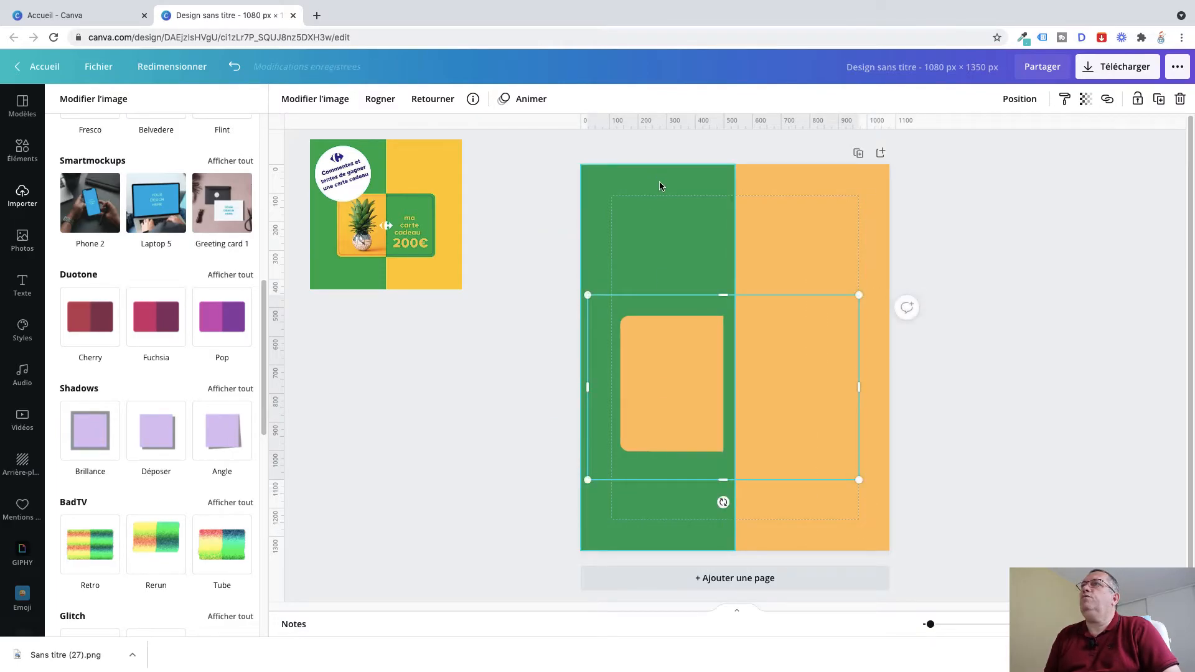
- Recolor the green and orange background rectangles with the palette's coral red
left_click(659, 181)
left_click(284, 101)
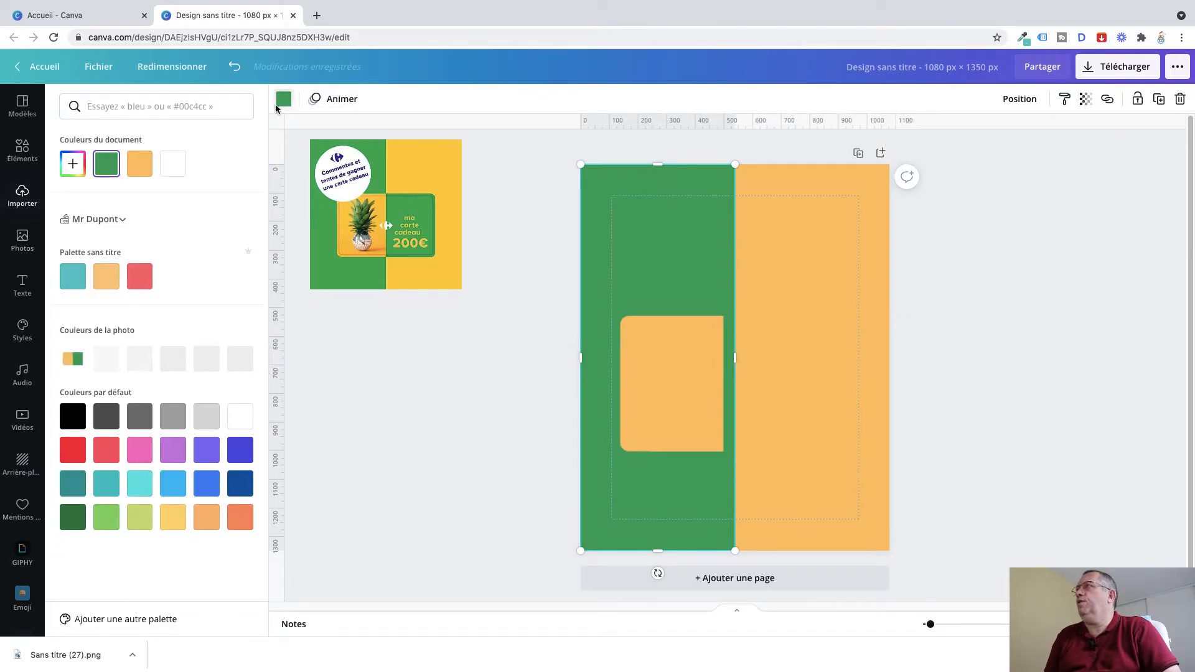
left_click(139, 276)
left_click(803, 188)
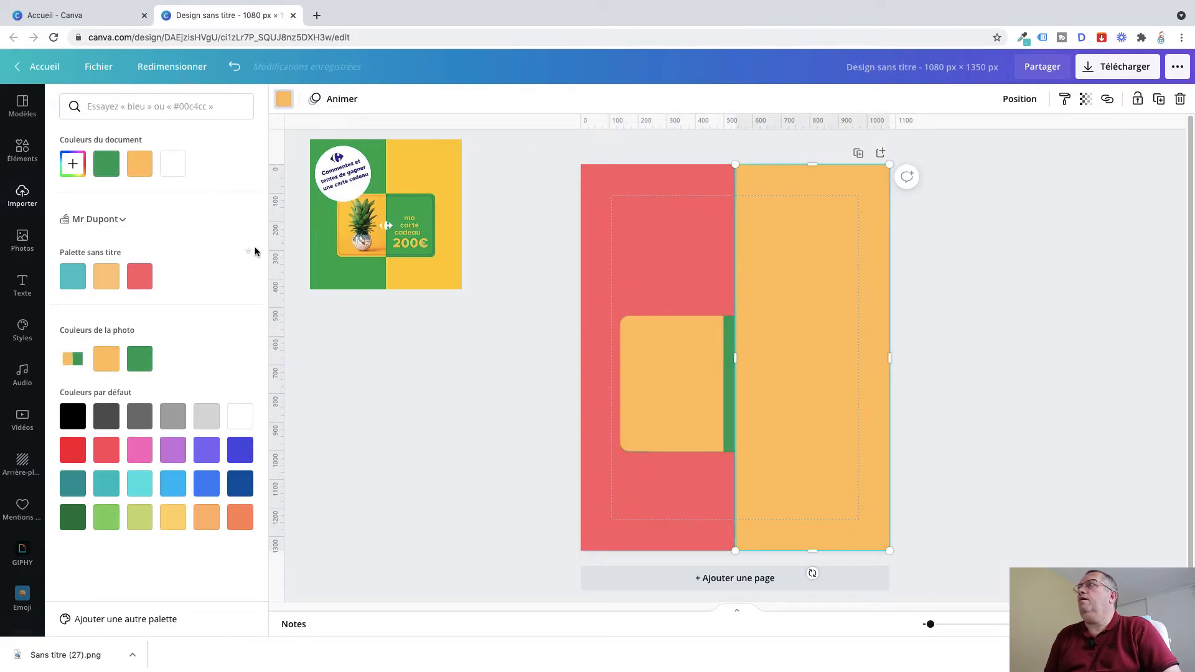
left_click(147, 281)
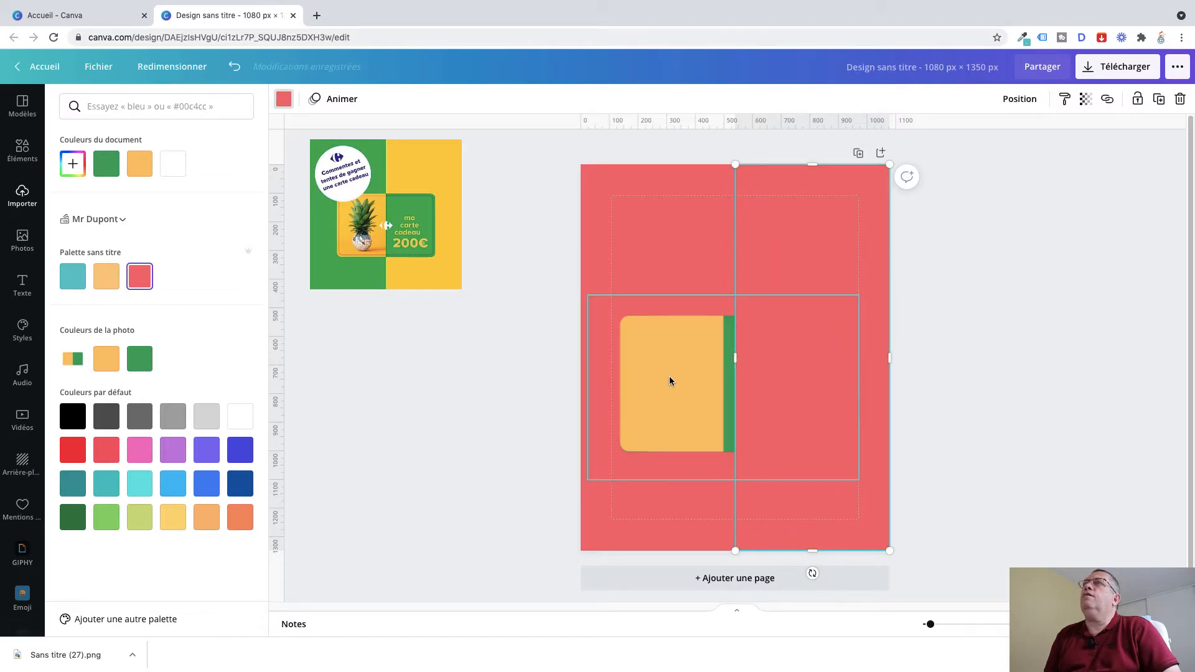
- Shift the larger card toward the page's lower left and send the right background rectangle backward behind both cards
mouse_move(670, 379)
left_mouse_down()
mouse_move(652, 450)
mouse_move(651, 423)
mouse_move(637, 426)
mouse_move(670, 386)
left_mouse_up()
left_click(774, 307)
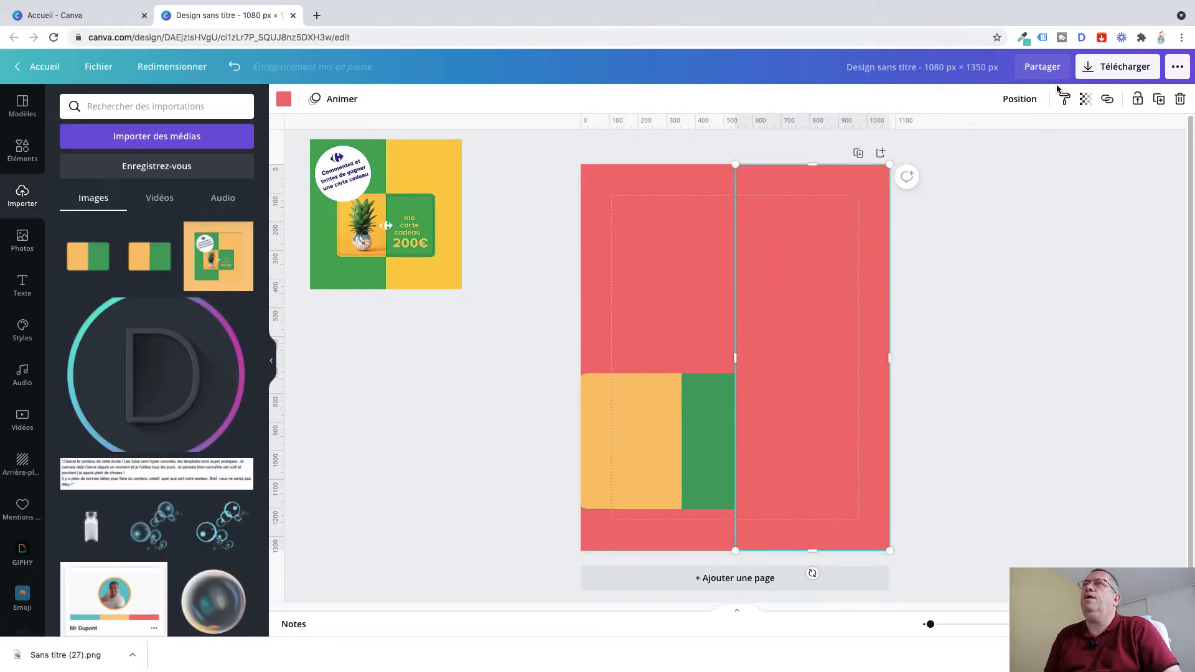
left_click(1033, 102)
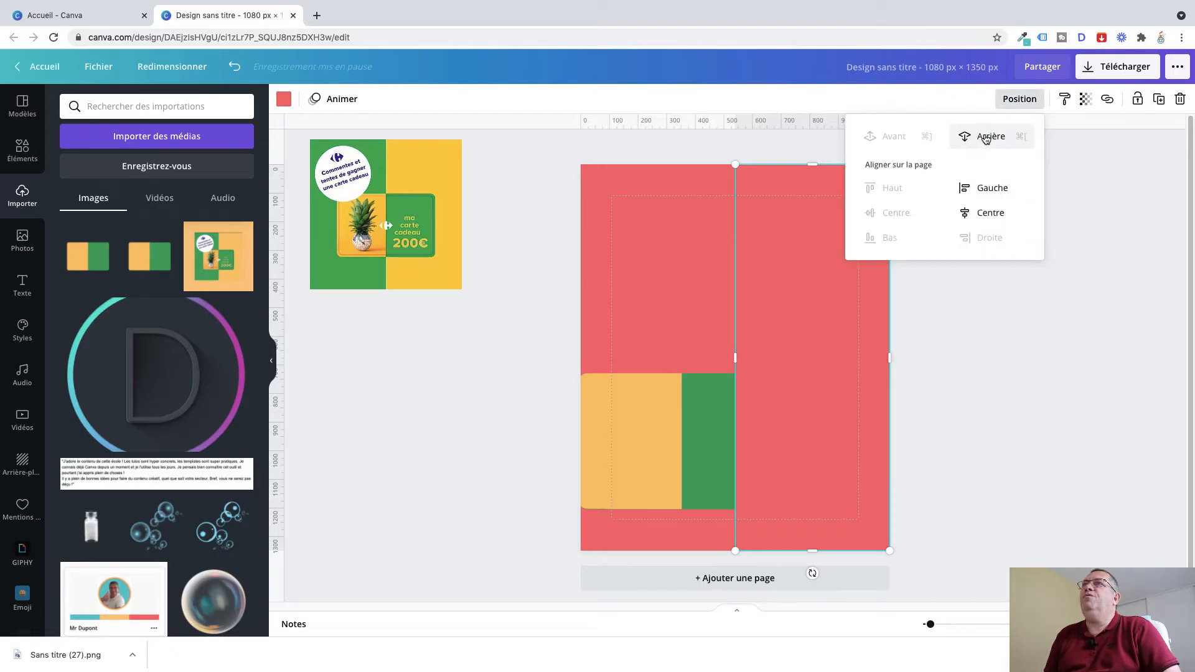
left_click(690, 402)
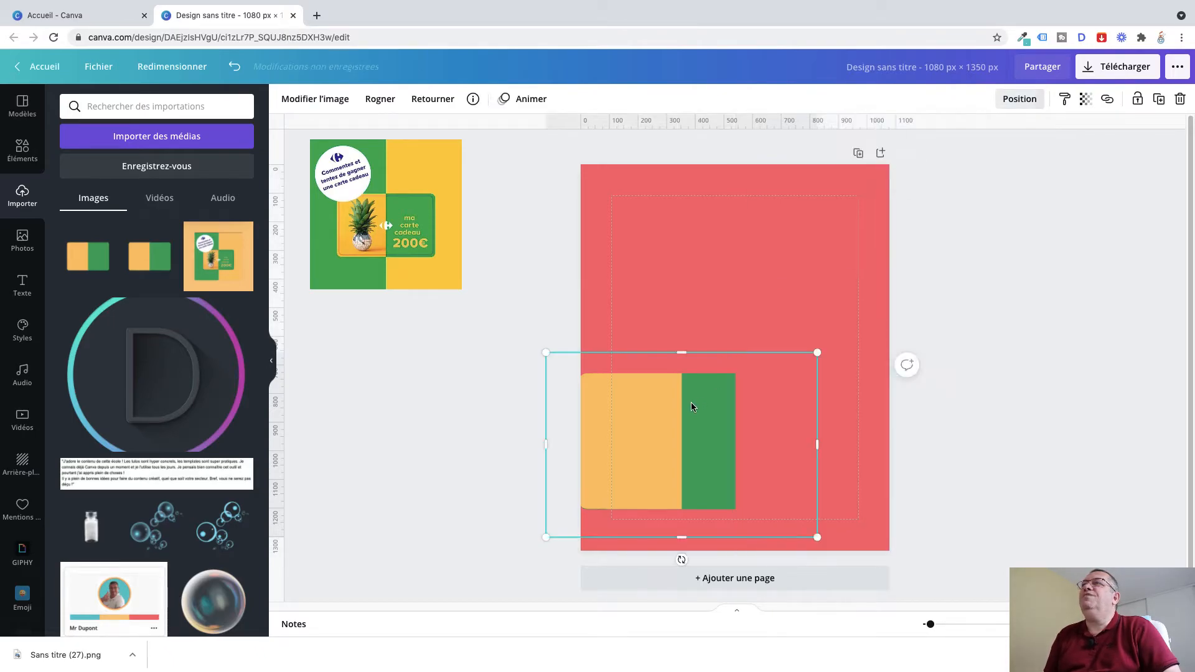
left_click_drag(691, 402, 695, 381)
left_click(808, 292)
left_click(1029, 105)
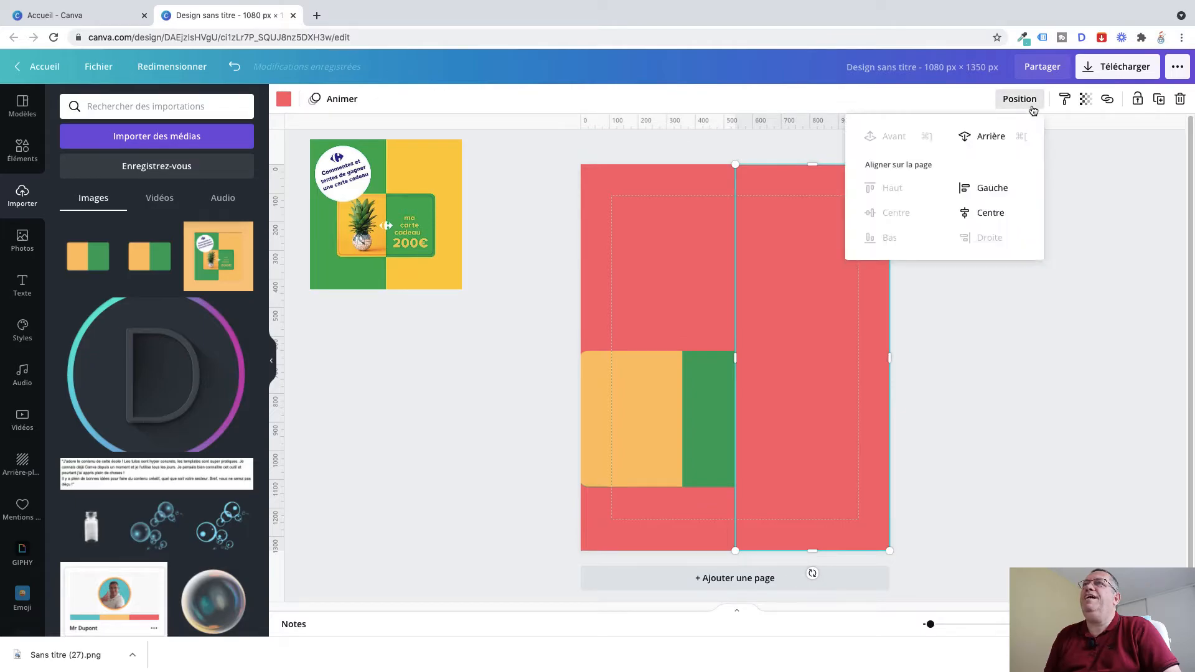
left_click(1004, 138)
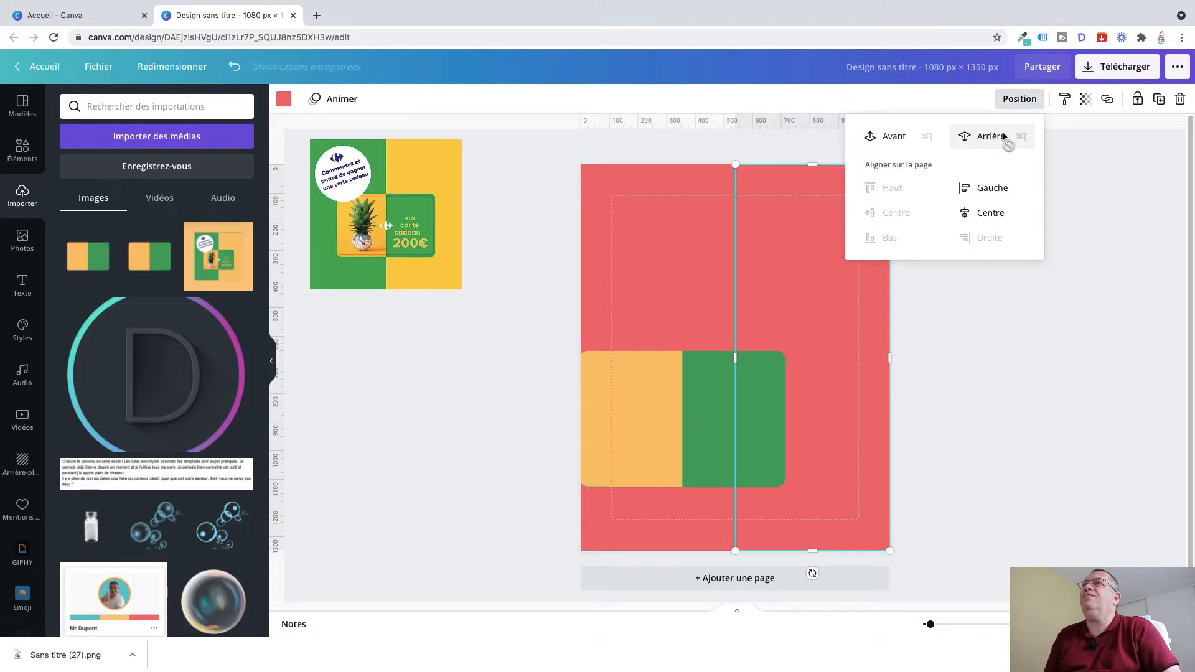
left_click(1003, 135)
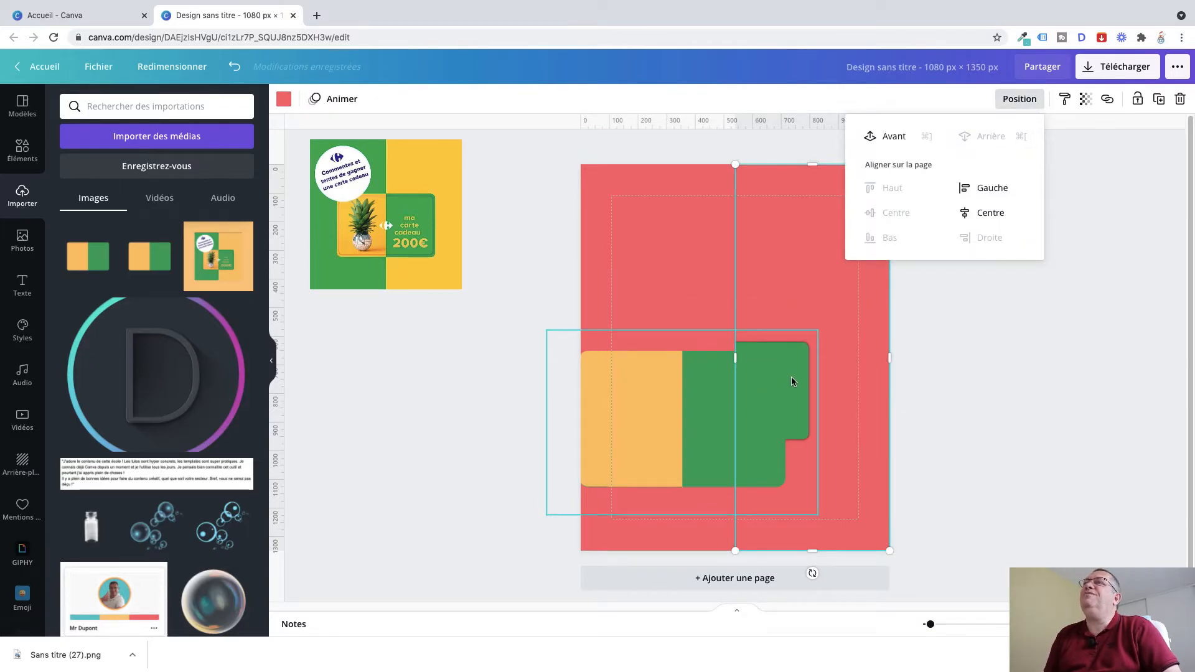
- Separate the two cards, placing the larger one at the page's bottom and the shadowed one in the upper right
left_click_drag(697, 401, 737, 473)
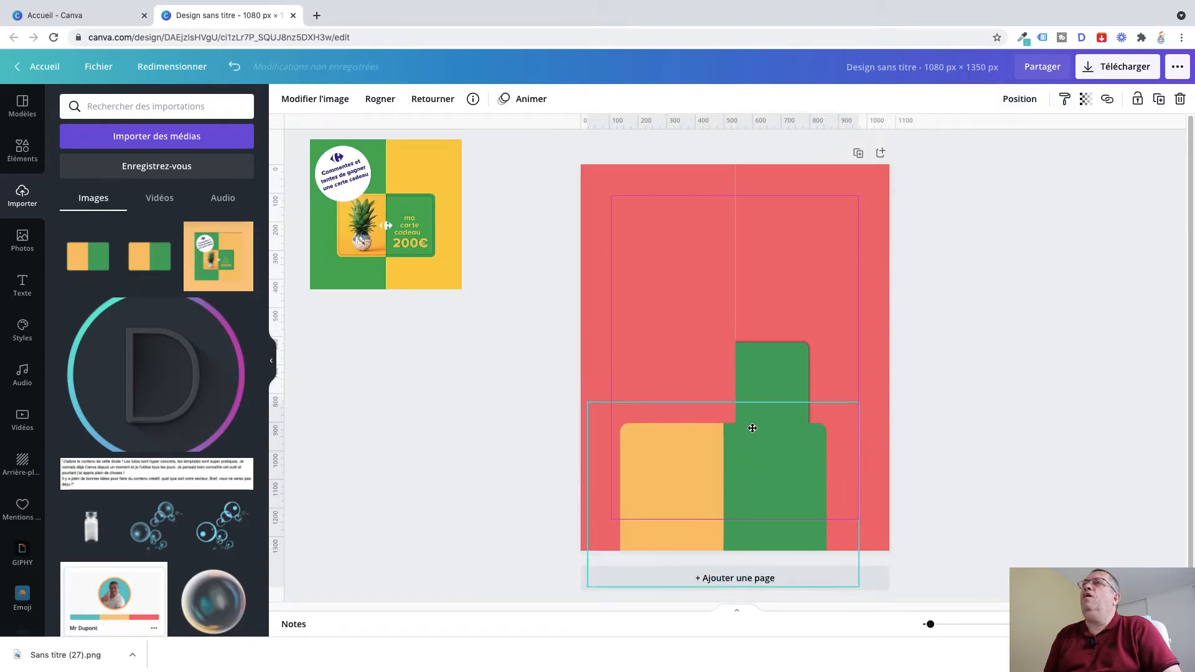
left_click_drag(772, 369, 835, 277)
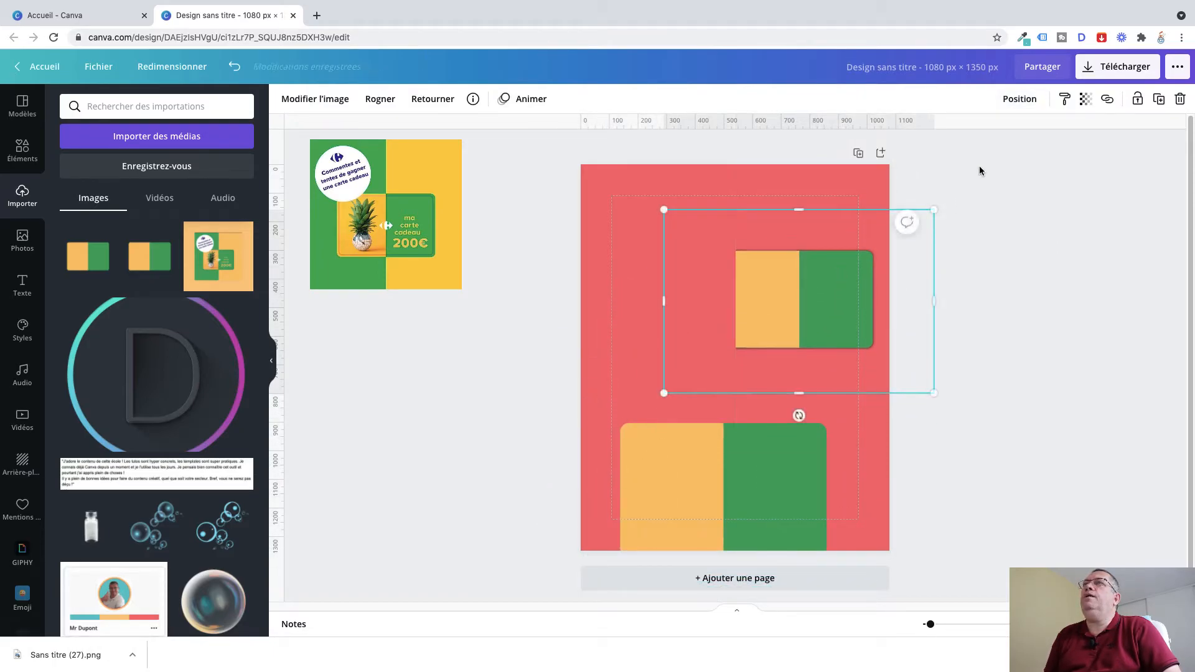
- Center the shadowed card horizontally in the page's upper half and move the larger card up to the page's middle
left_click(1018, 99)
left_click(899, 136)
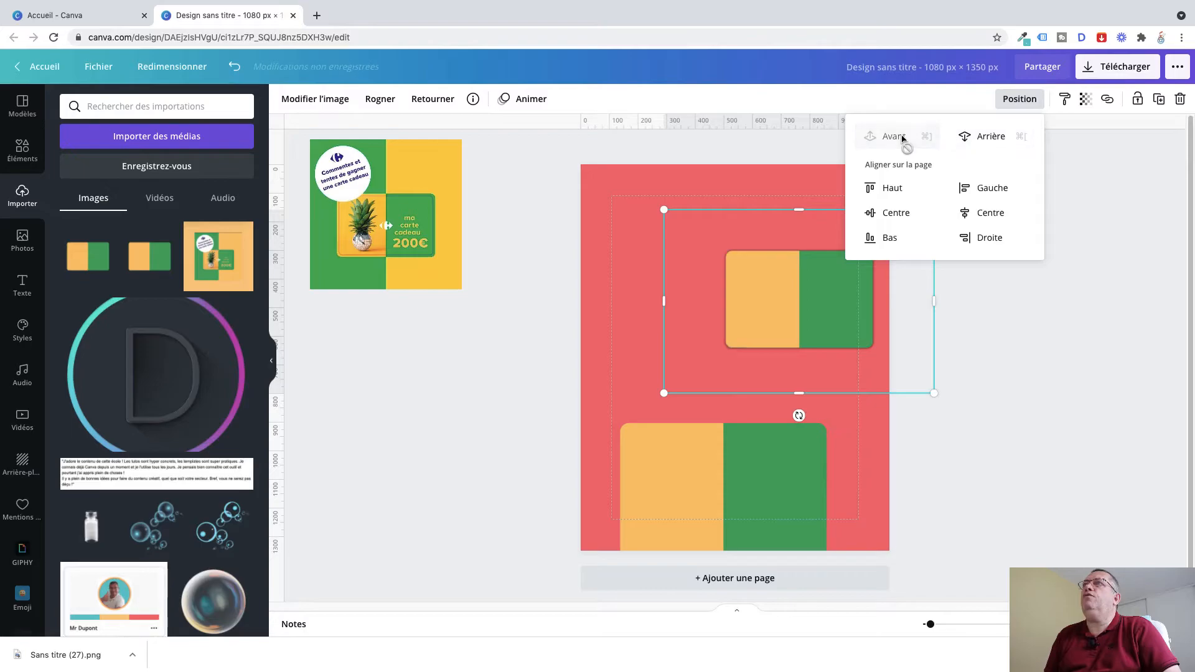
left_click_drag(752, 329, 688, 317)
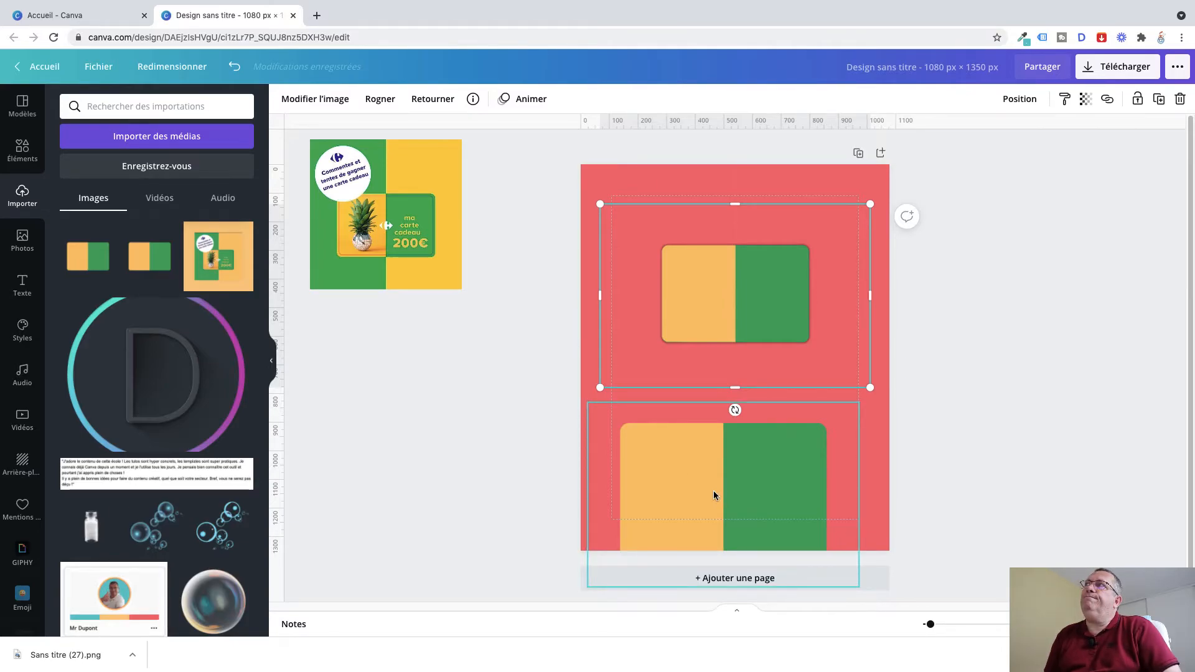
left_click_drag(713, 491, 726, 352)
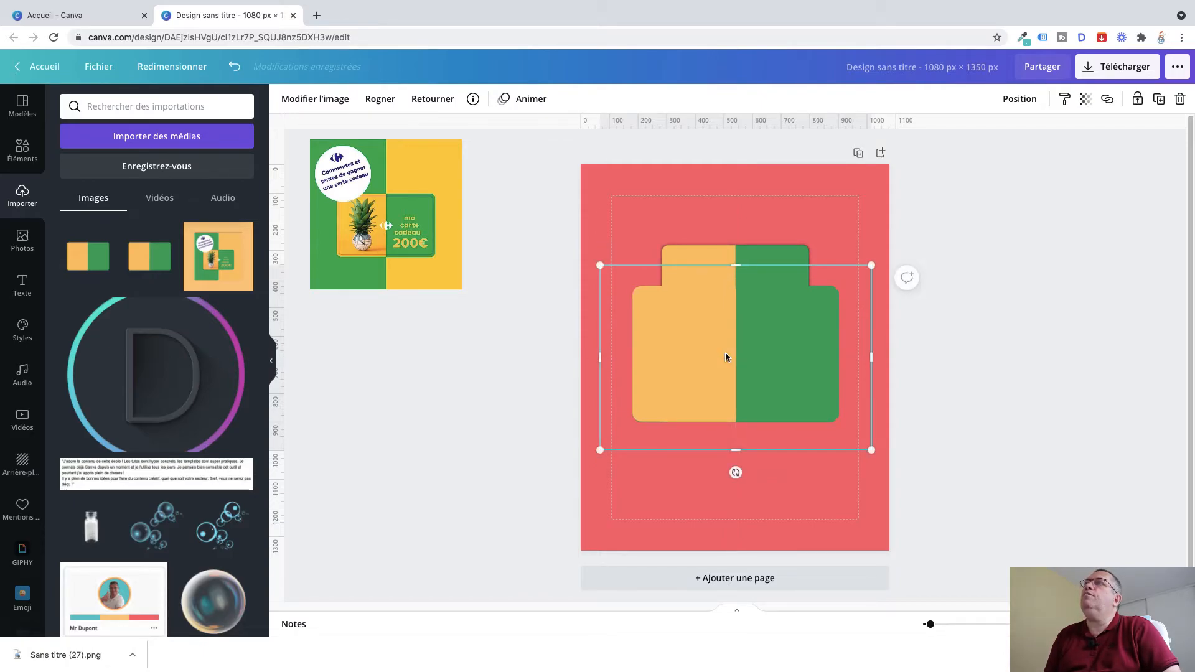
- Bring the shadowed card in front of the larger card and center it over that card
left_click(722, 234)
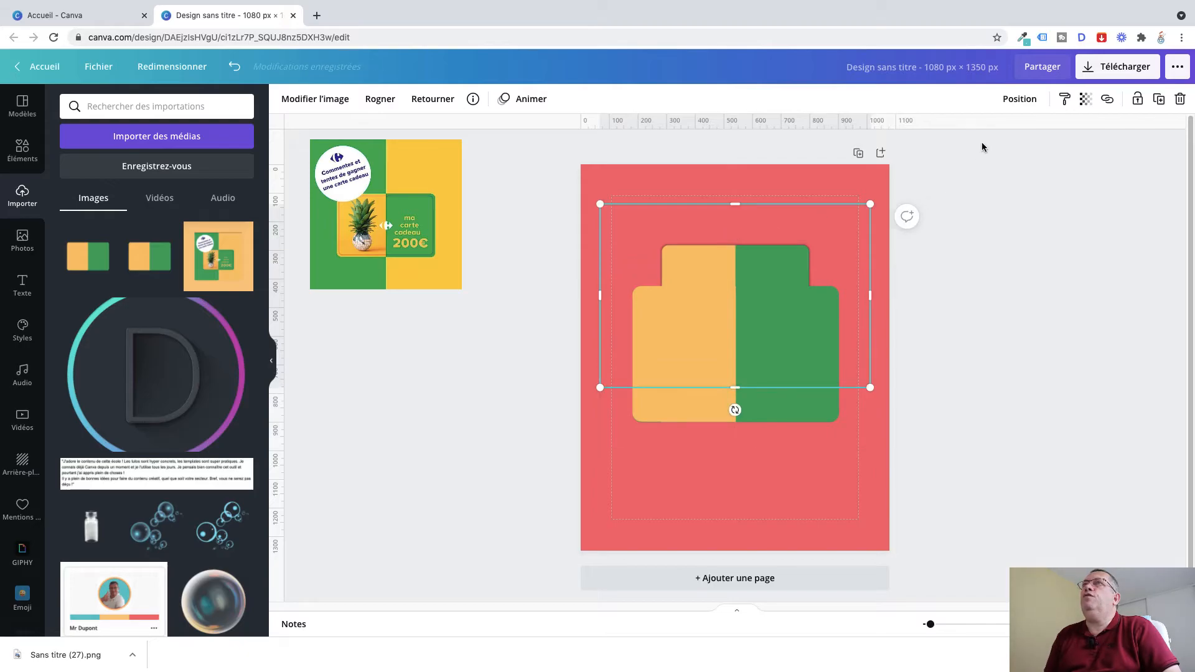
left_click(1013, 99)
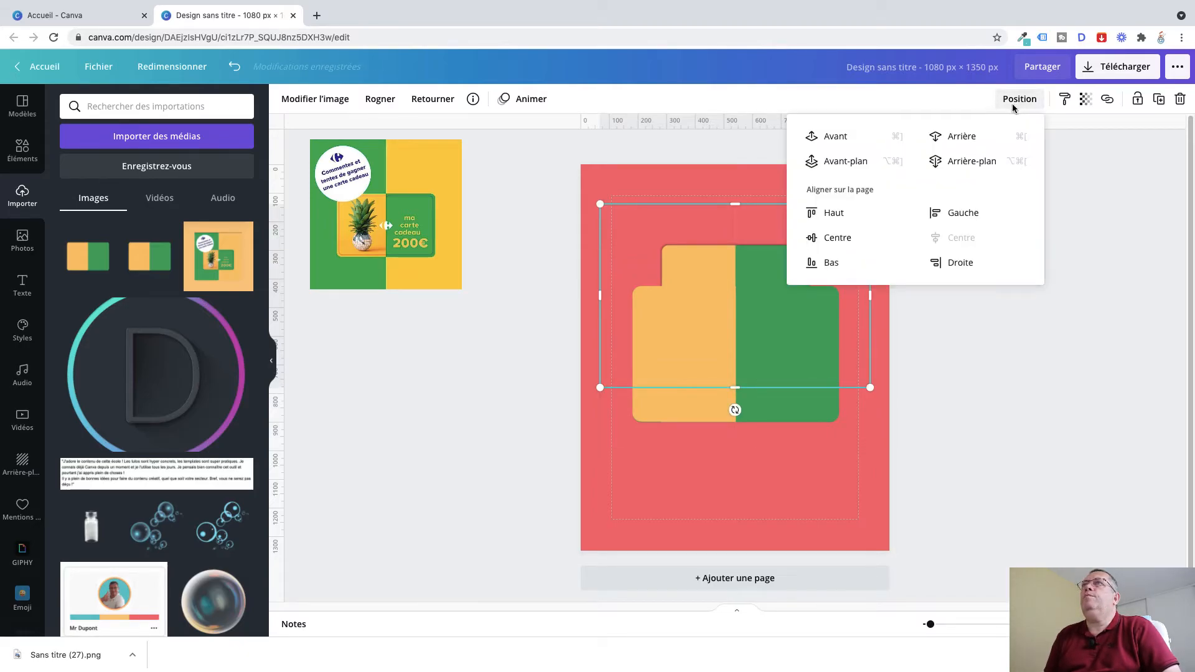
left_click(840, 142)
left_click(710, 299)
left_click_drag(711, 299, 710, 364)
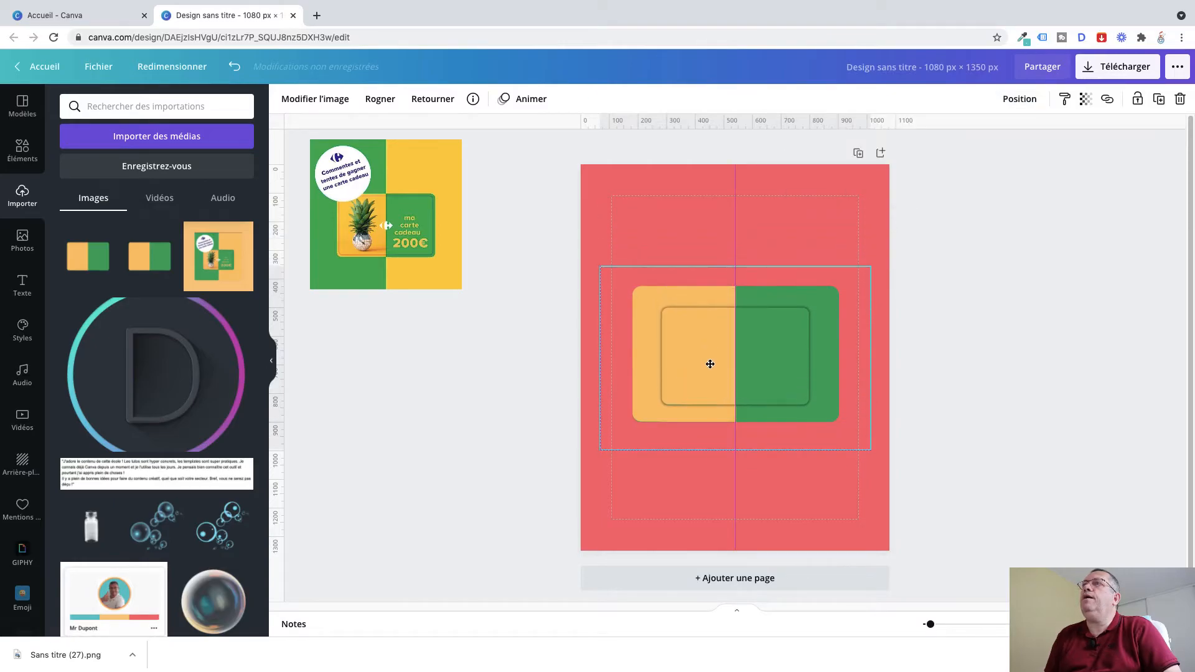
- Enlarge the shadowed card image to about 1270 × 862 px so its outline nearly fills the larger card
left_click_drag(631, 404, 631, 405)
left_click_drag(599, 450, 576, 471)
left_click_drag(870, 266, 924, 252)
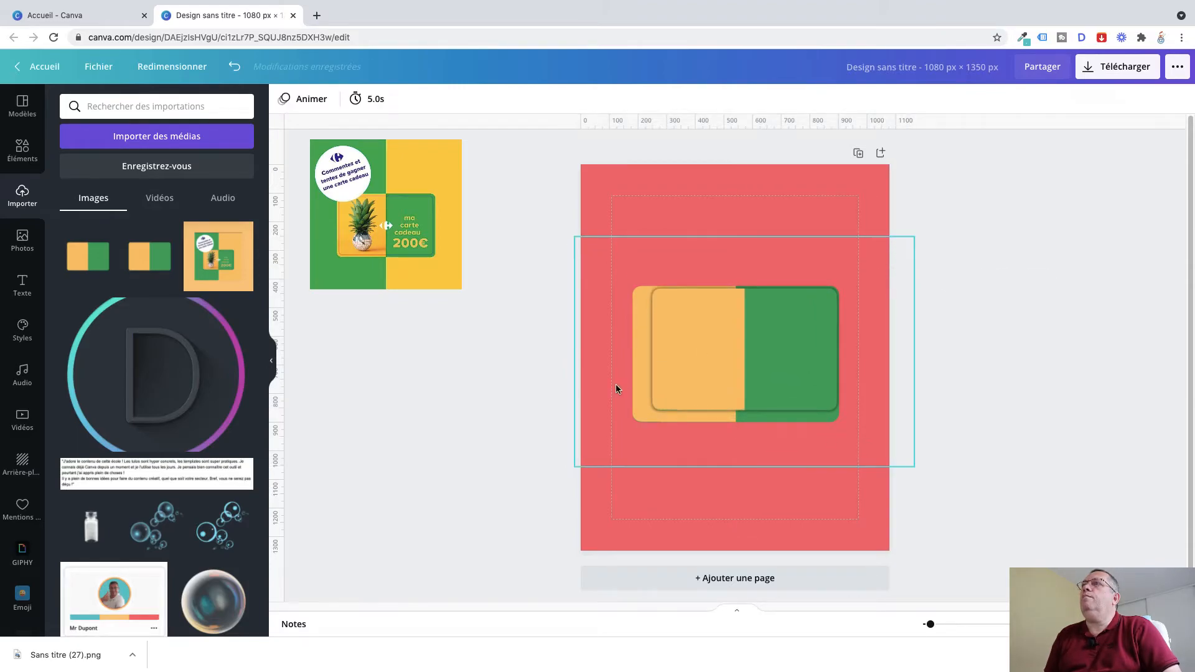
left_click(577, 460)
left_click_drag(568, 469, 552, 483)
left_click_drag(701, 451, 706, 448)
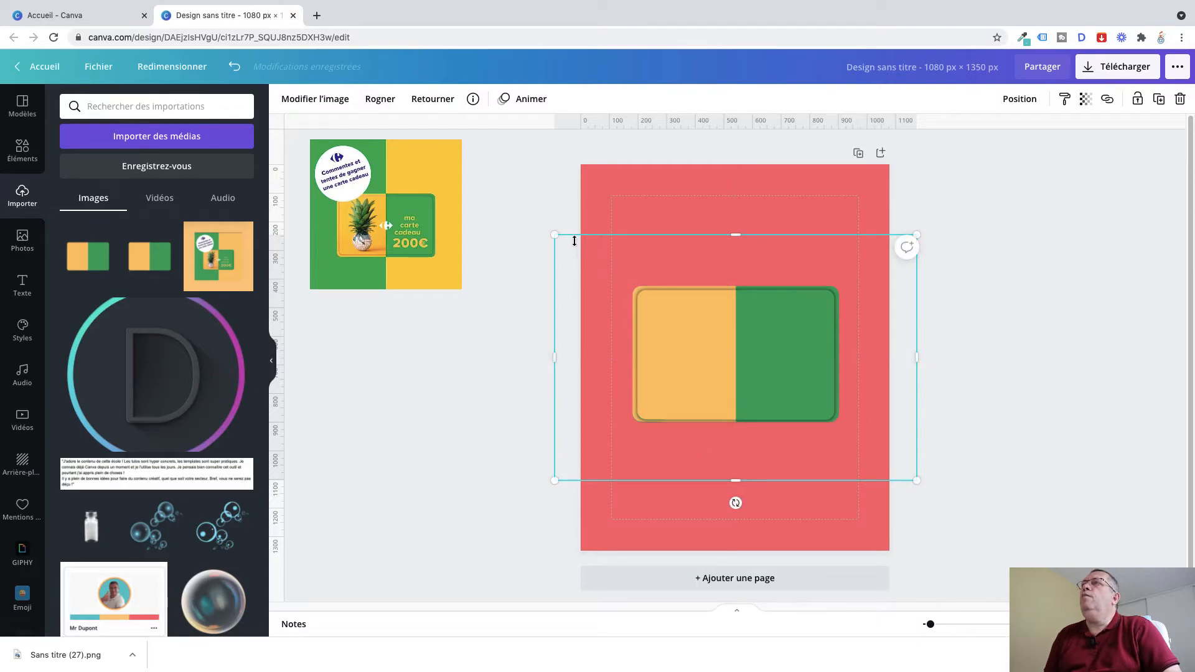
left_click_drag(555, 235, 549, 232)
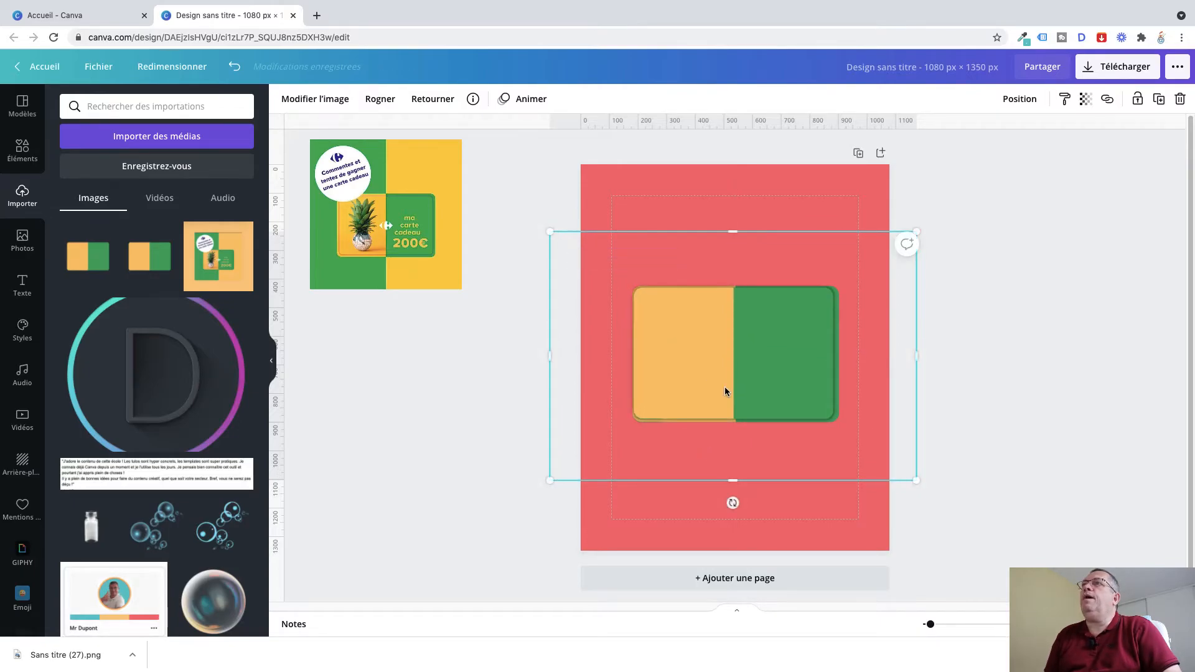
left_click_drag(724, 390, 726, 387)
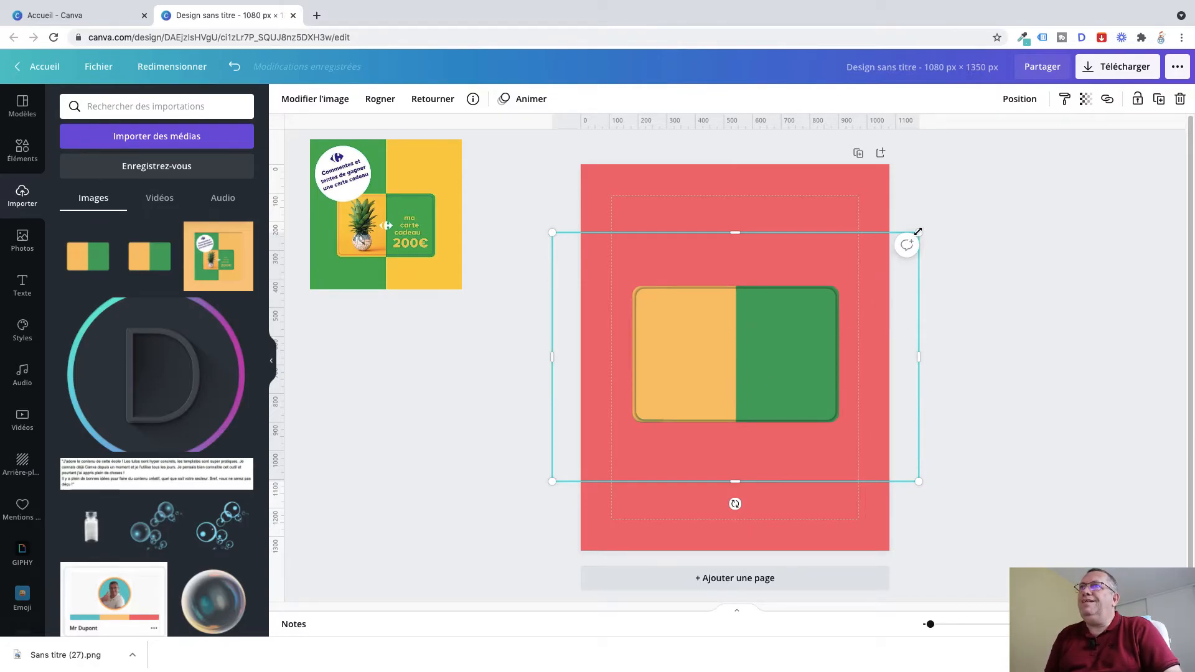
left_click_drag(918, 235, 915, 234)
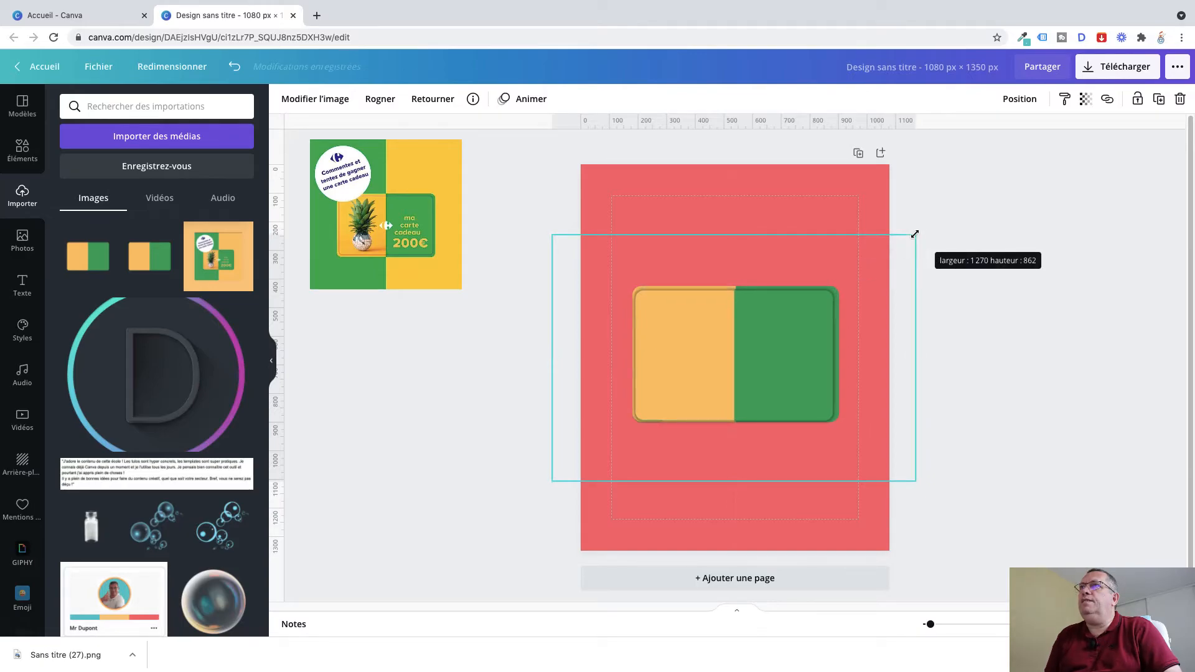
- Shrink the shadowed card slightly and recenter it on the page so an even border of the larger card surrounds it
key("Escape")
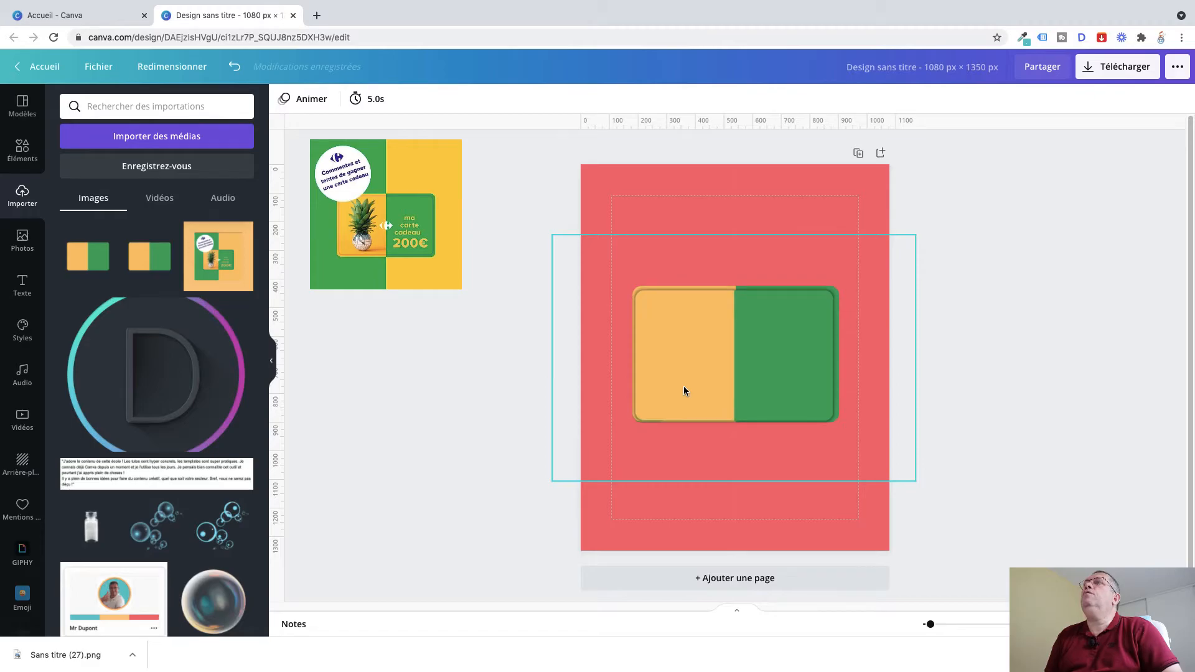
left_click(683, 385)
left_click_drag(683, 386, 705, 364)
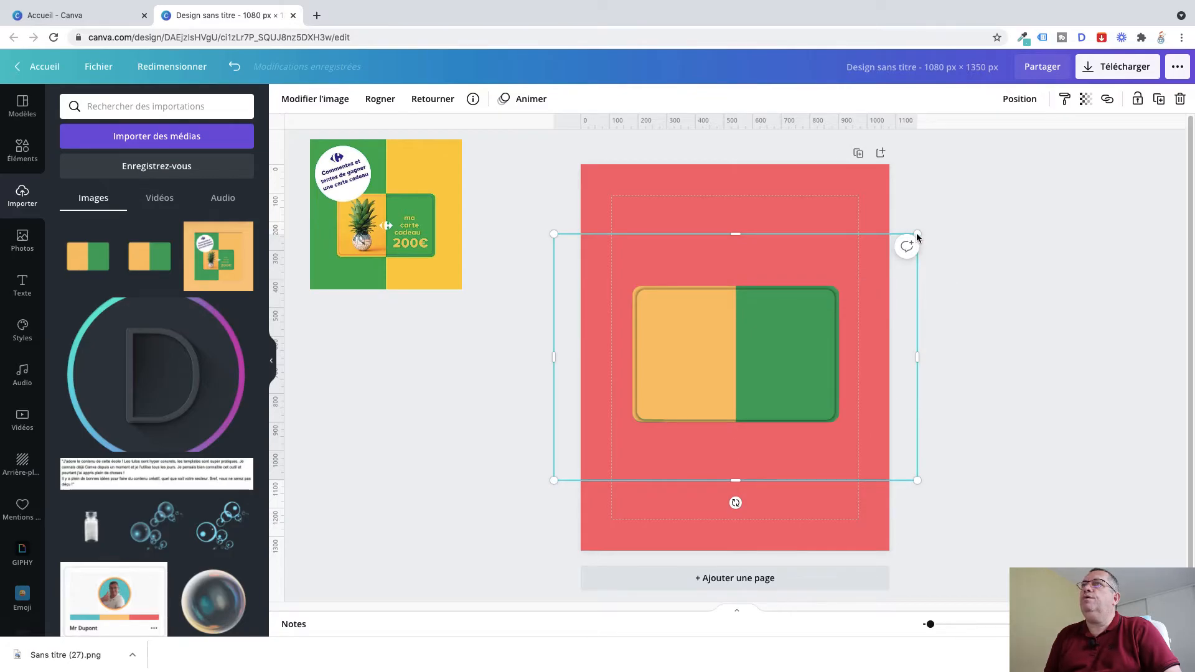
left_click_drag(559, 240, 561, 241)
left_click_drag(699, 346, 695, 346)
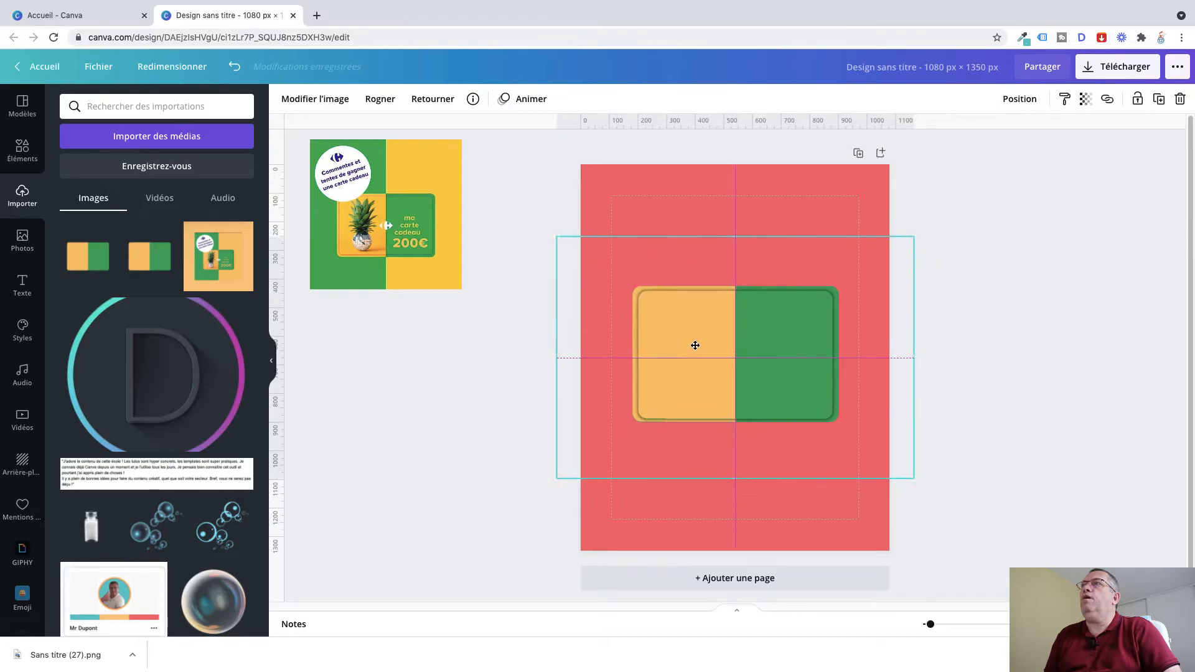
left_click(1014, 346)
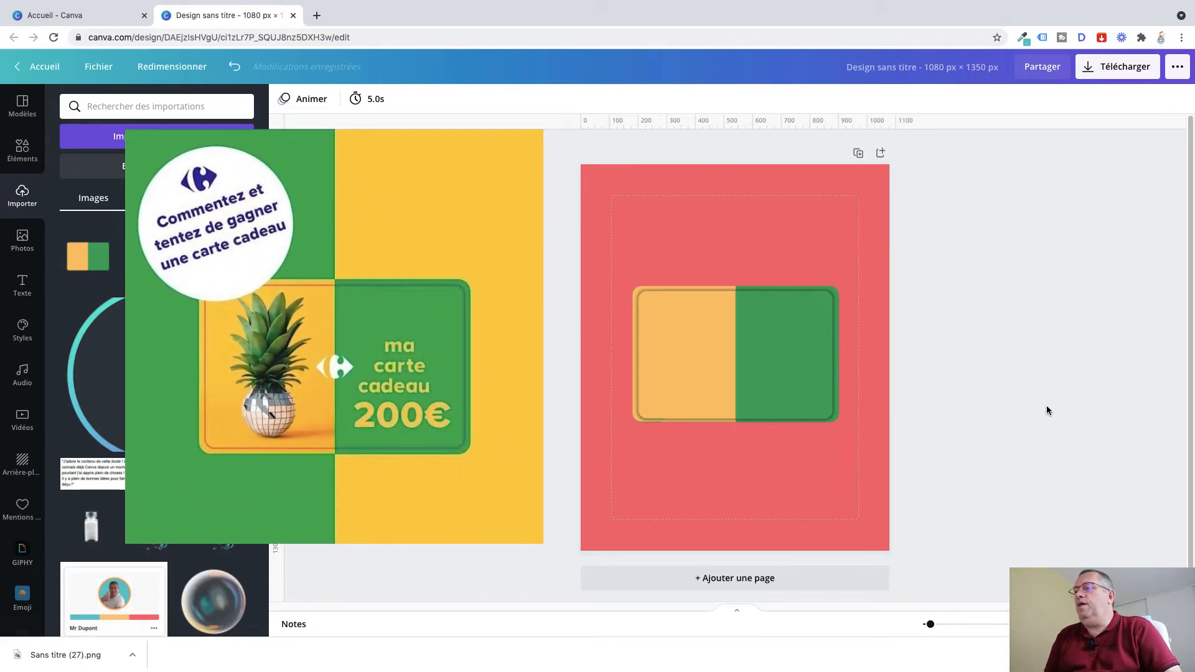
- Add a text box in the middle of the page and set its font to Poppins Bold
left_click(802, 344)
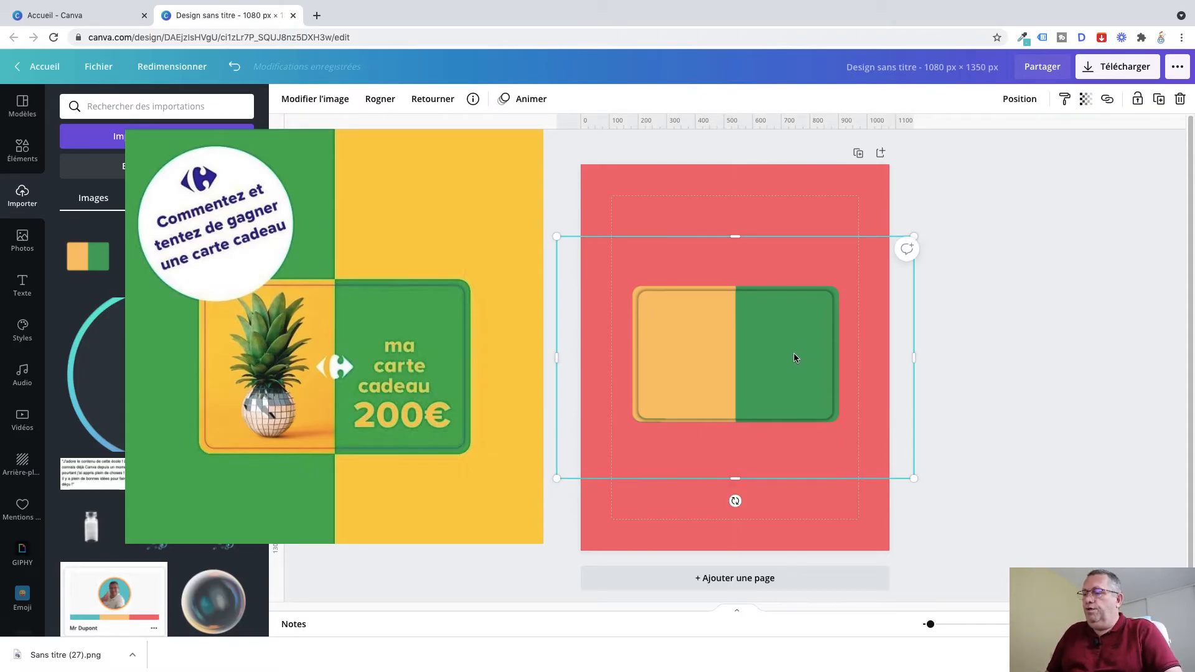
key("super+v")
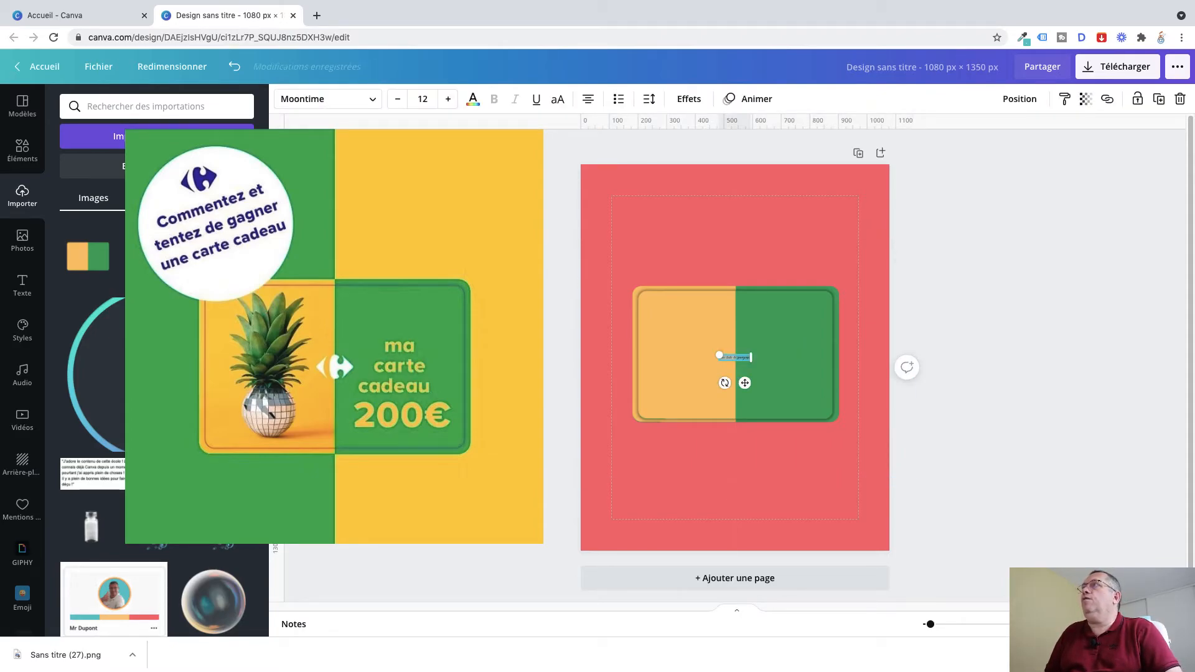
left_click(373, 100)
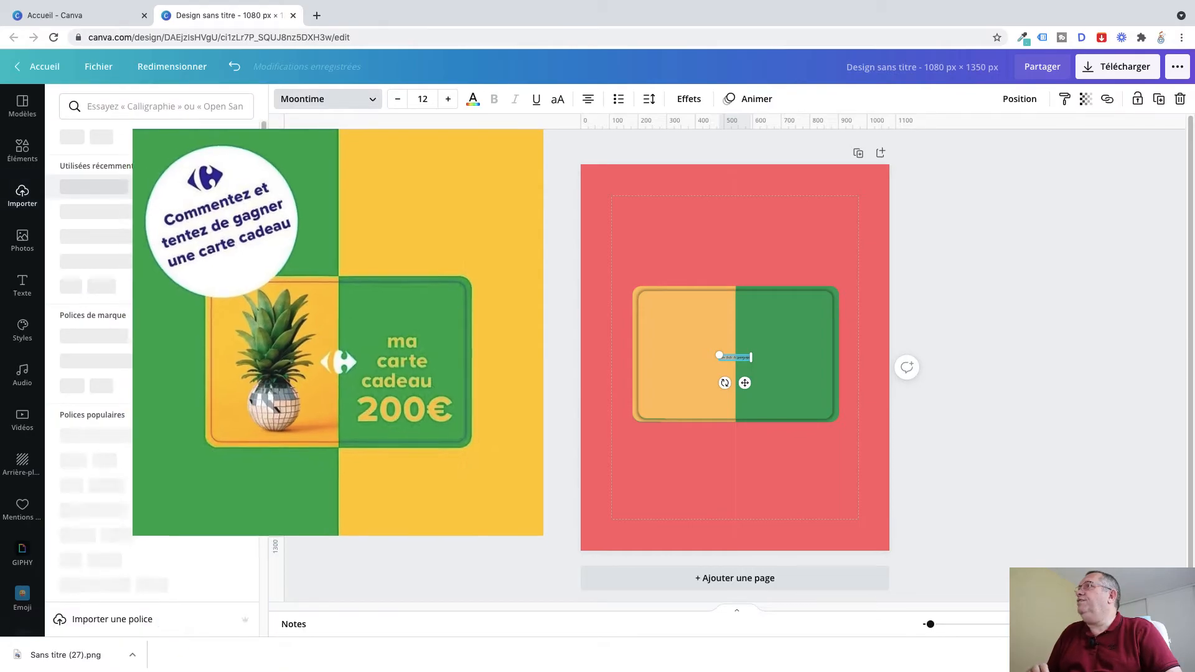
left_click(128, 188)
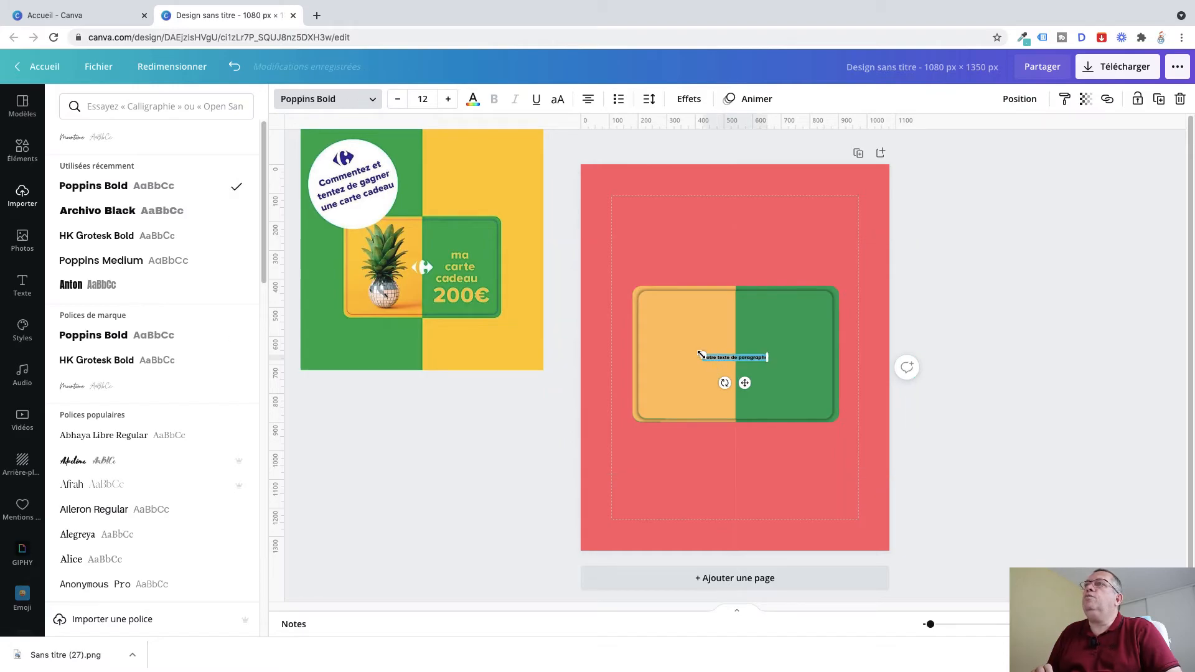
- Enlarge the placeholder text to font size 38.1
left_click_drag(702, 354, 621, 349)
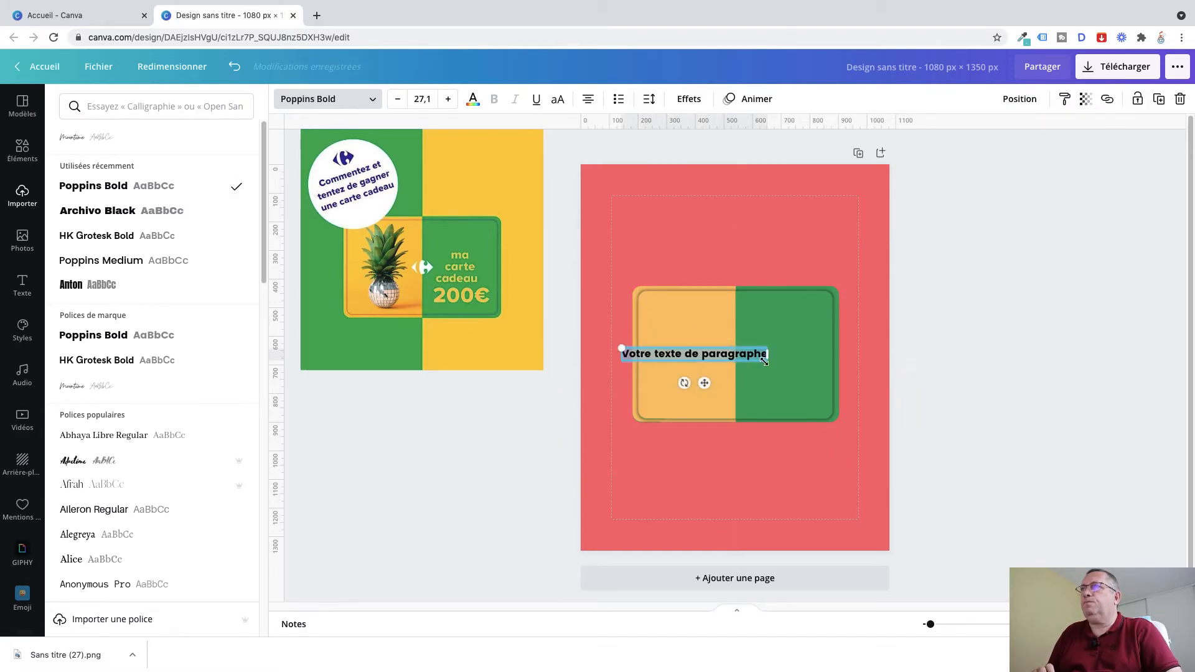
left_click(446, 100)
left_click(447, 100)
left_click(446, 100)
left_click(446, 100)
- Replace the placeholder text with "ma carte cadeau" and narrow its box so each word takes its own line
left_click_drag(596, 360, 774, 360)
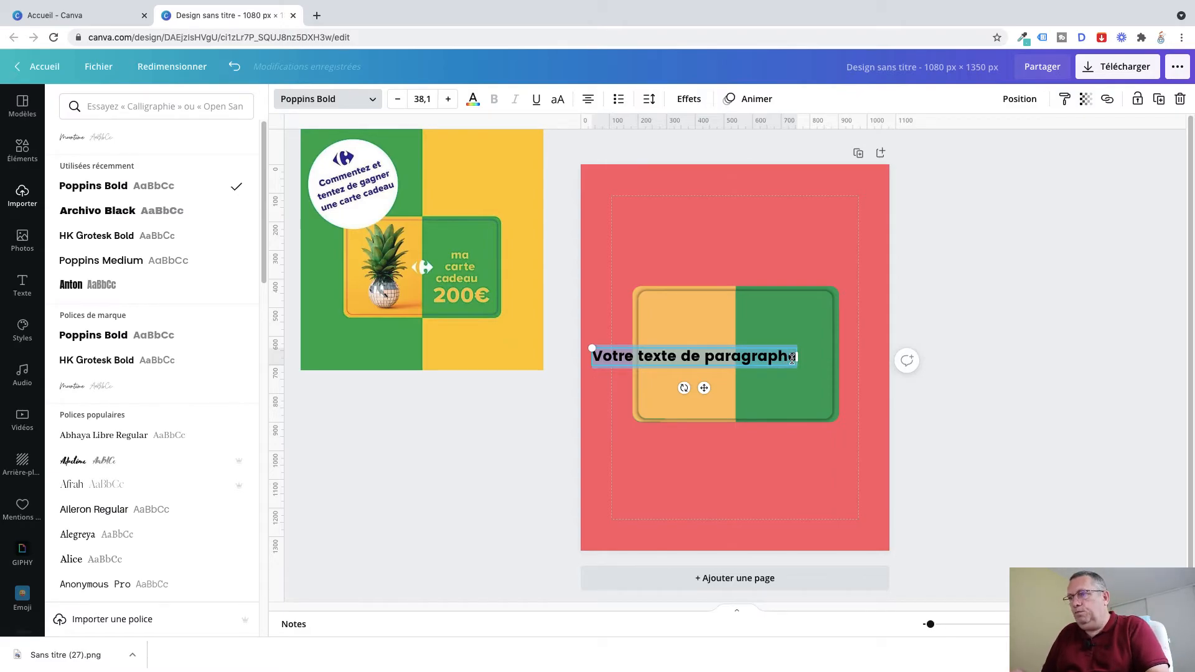
type("ma ca")
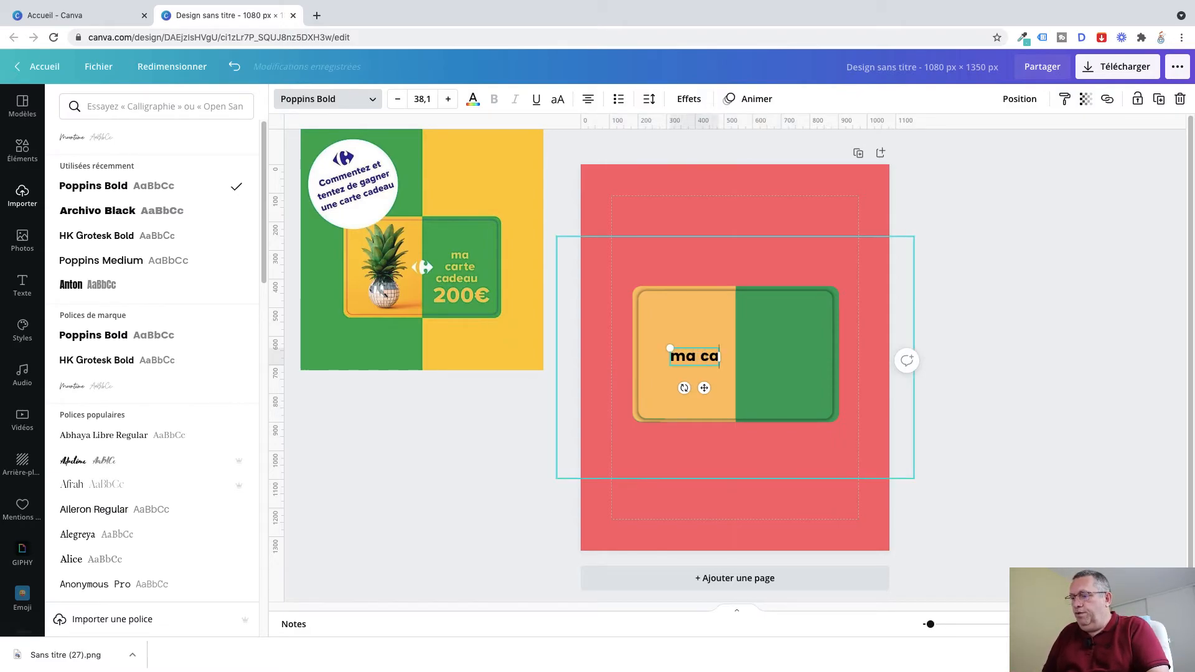
type("rte cadeau")
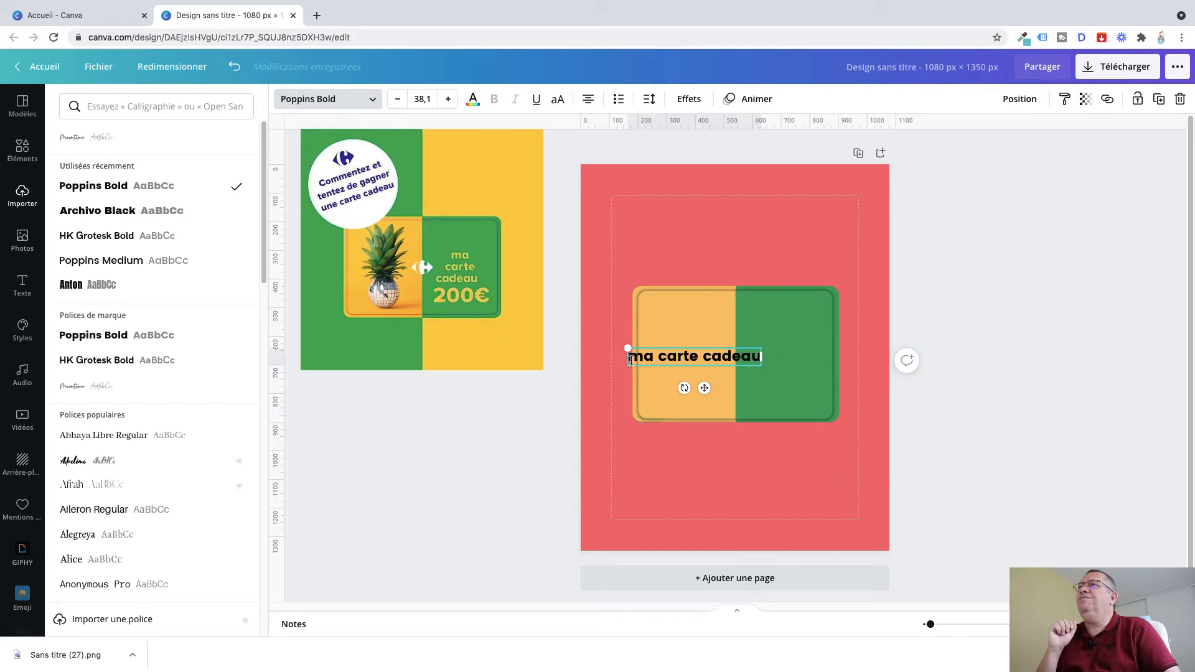
left_click_drag(629, 358, 697, 359)
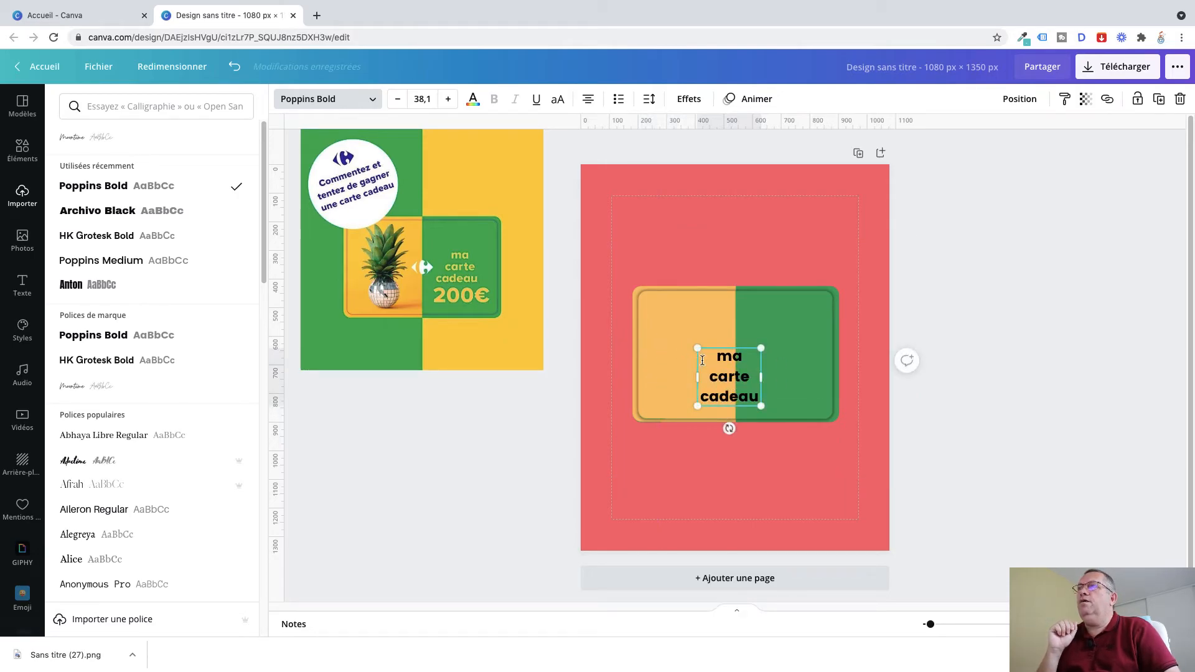
left_click(1000, 355)
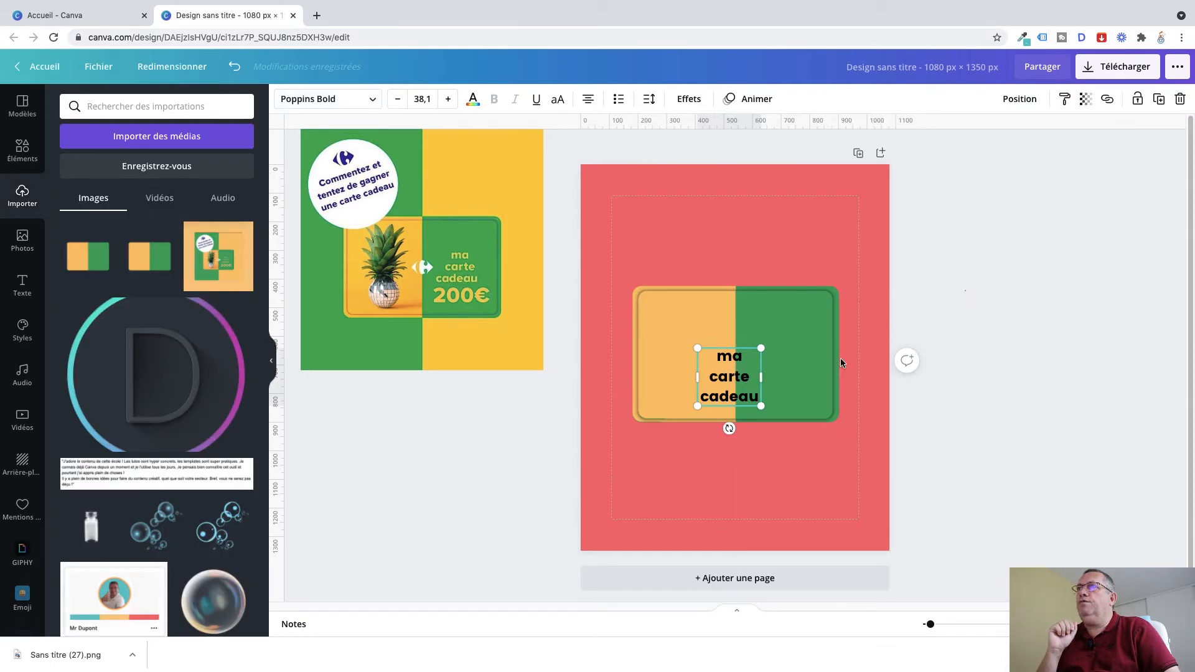
- Move the "ma carte cadeau" text onto the card's green half and set its line spacing to 1.09
left_click_drag(719, 388, 770, 362)
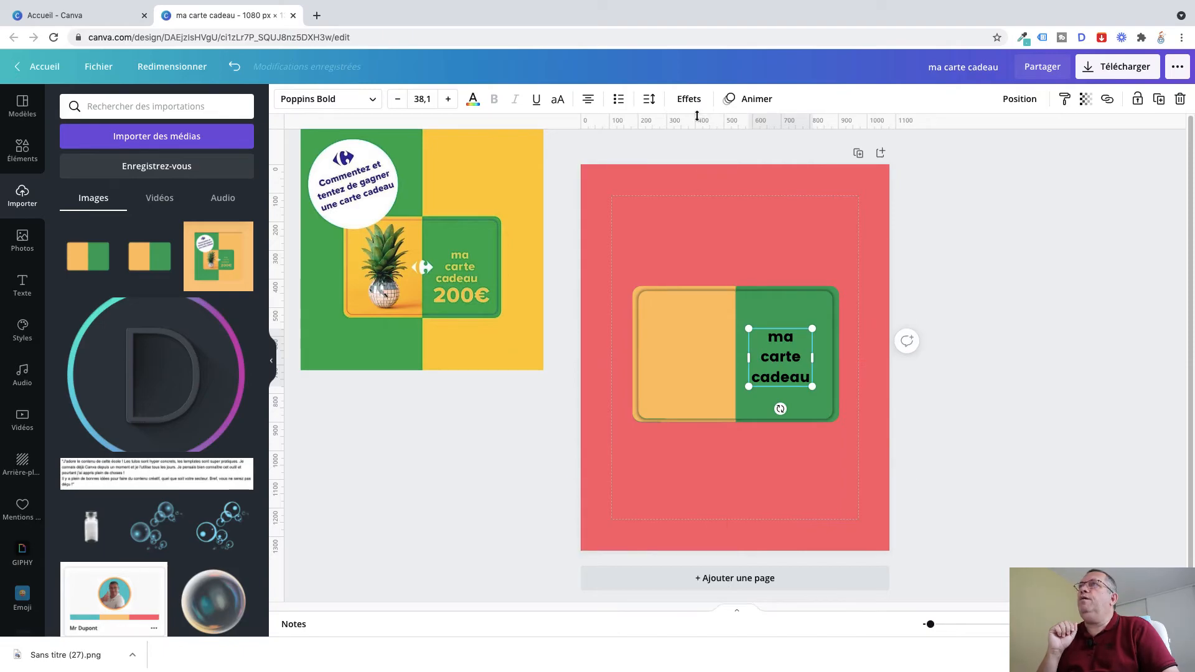
left_click(648, 101)
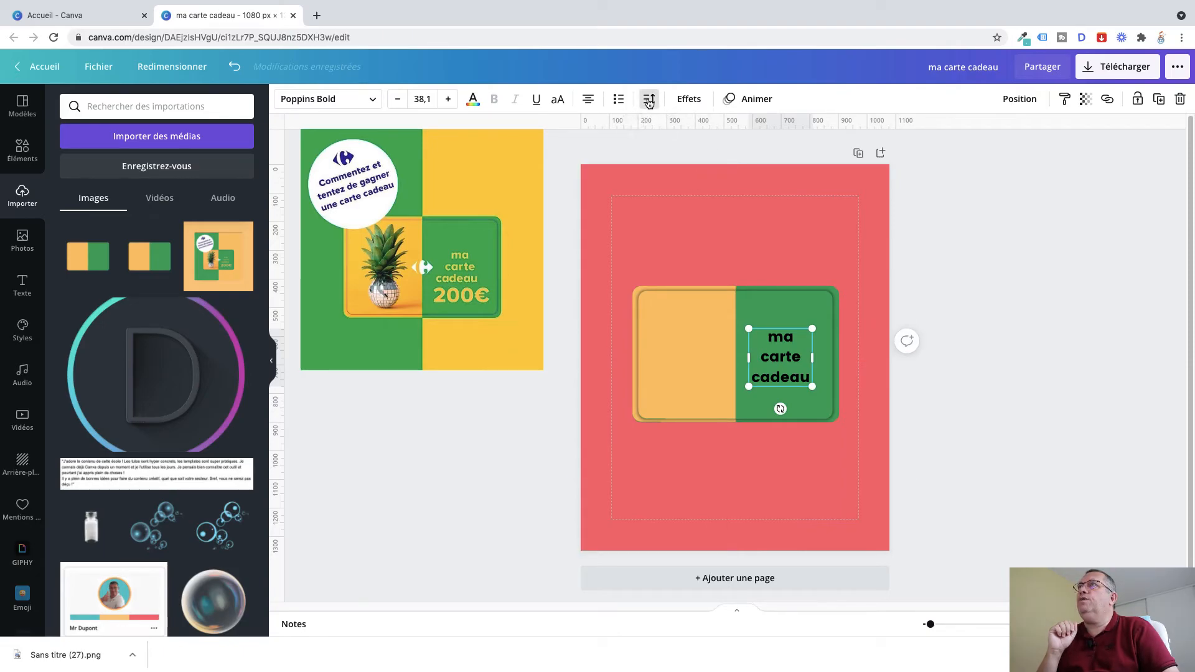
left_click_drag(794, 172, 784, 173)
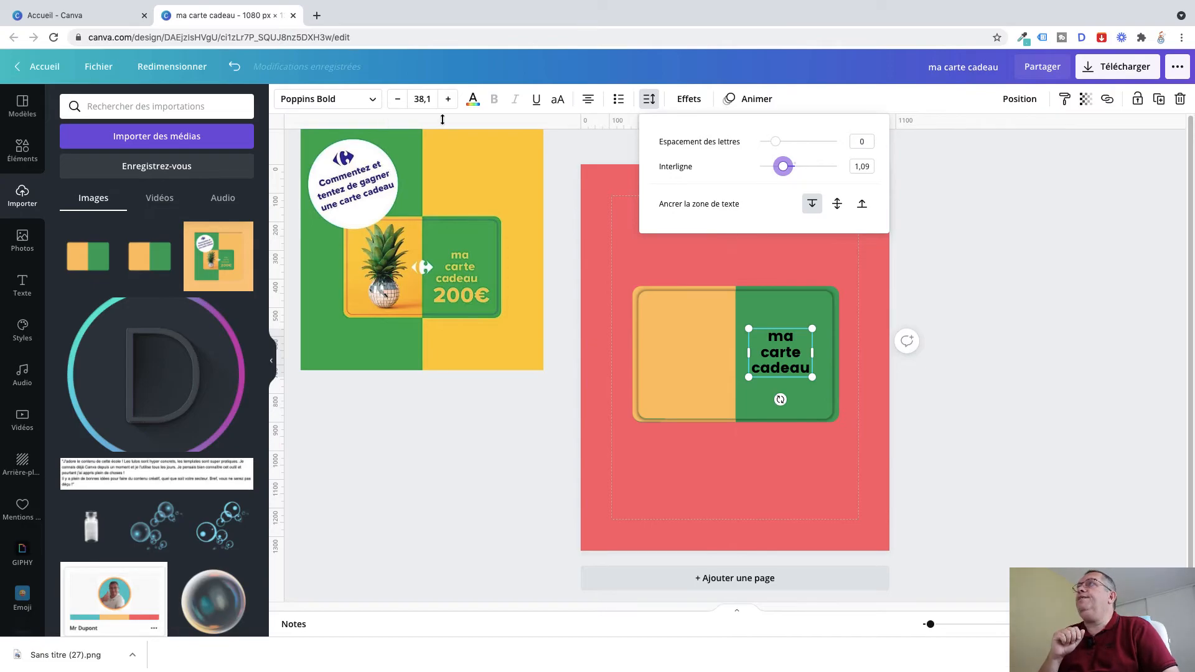
- Recolor the "ma carte cadeau" text with the light orange taken from the card image's photo colors
left_click(474, 100)
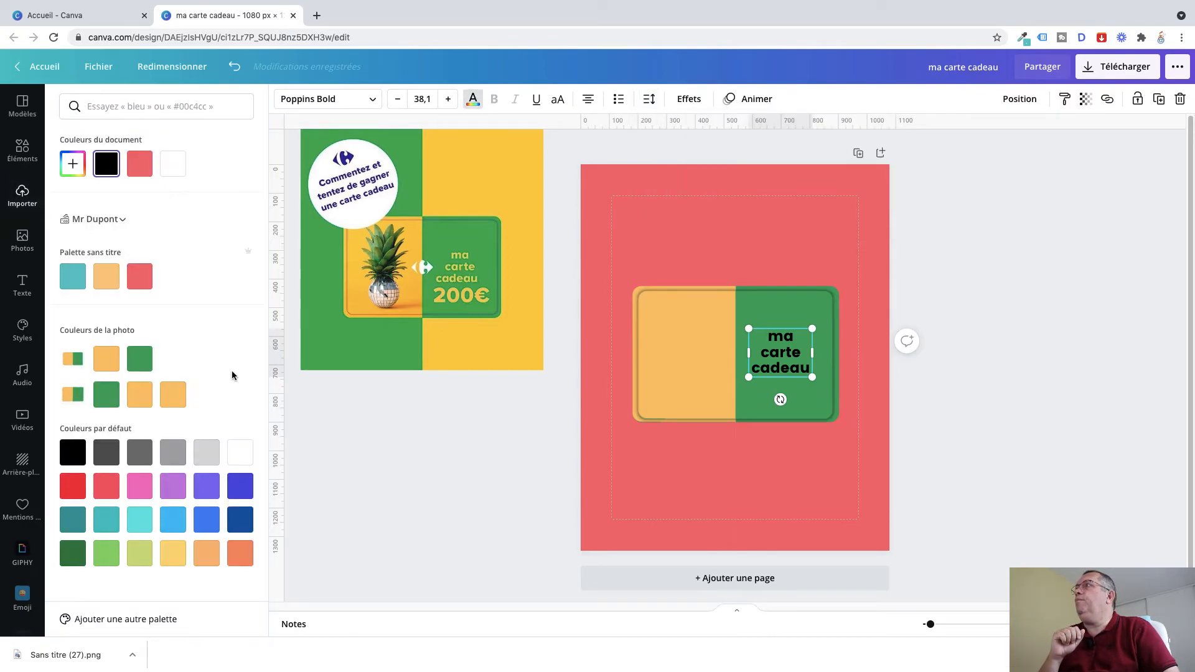
left_click(141, 396)
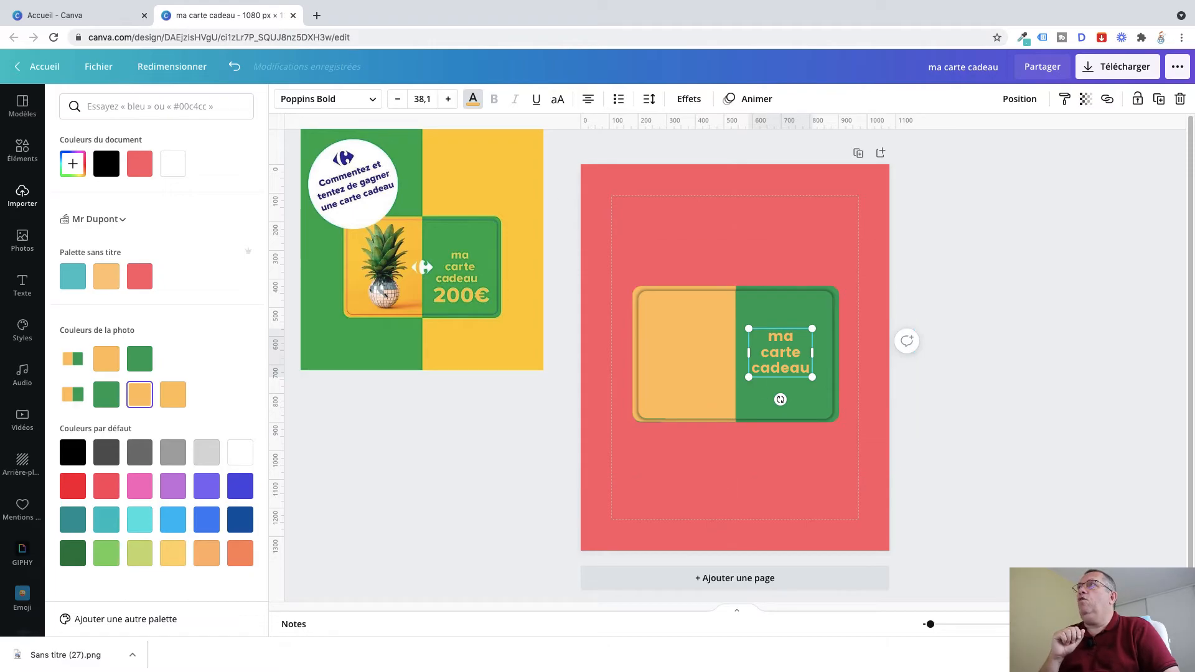
key("Escape")
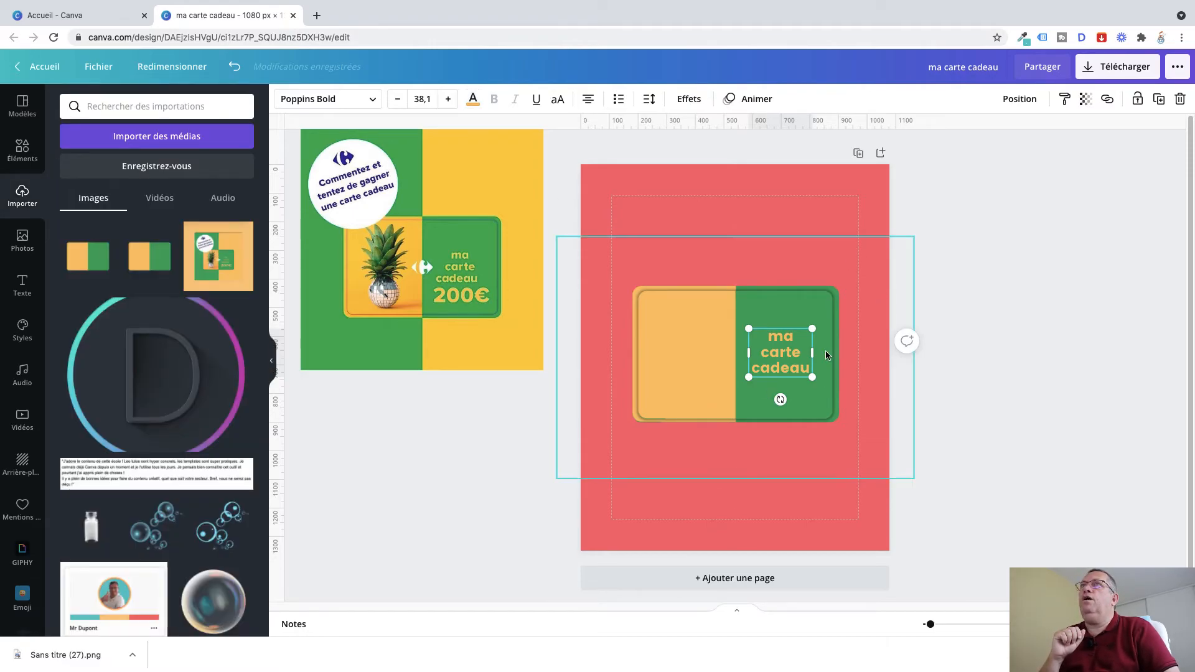
- Duplicate the "ma carte cadeau" text, place the copy just below it, and replace its wording with "200€"
left_click(1158, 101)
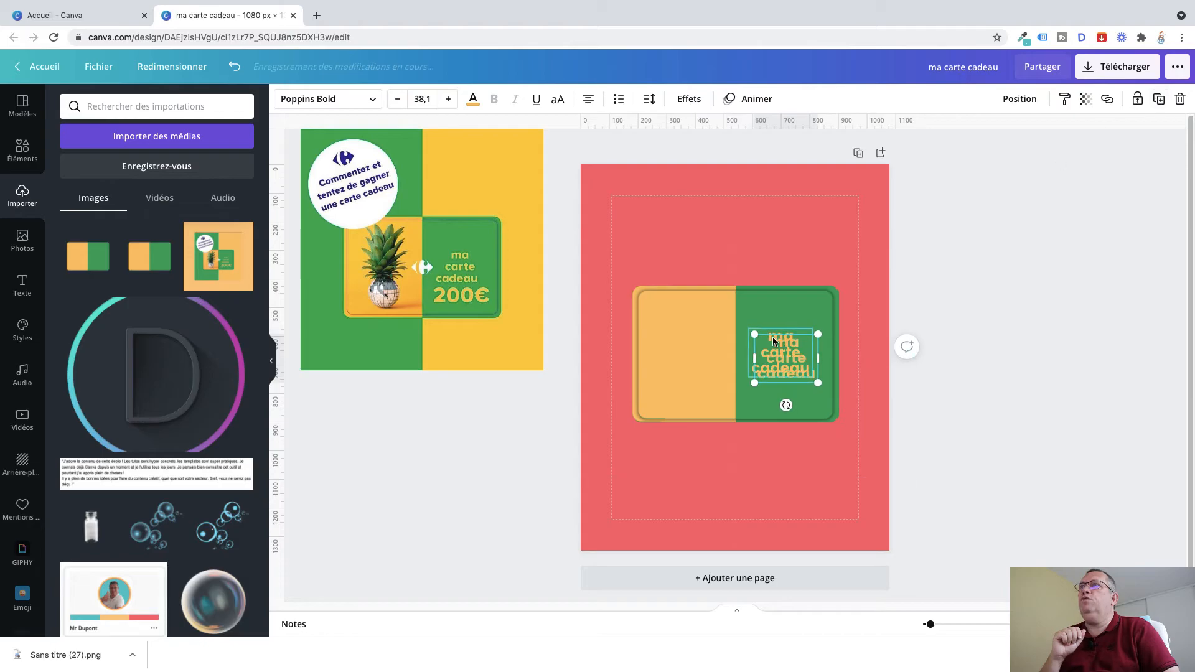
left_click_drag(785, 354, 813, 417)
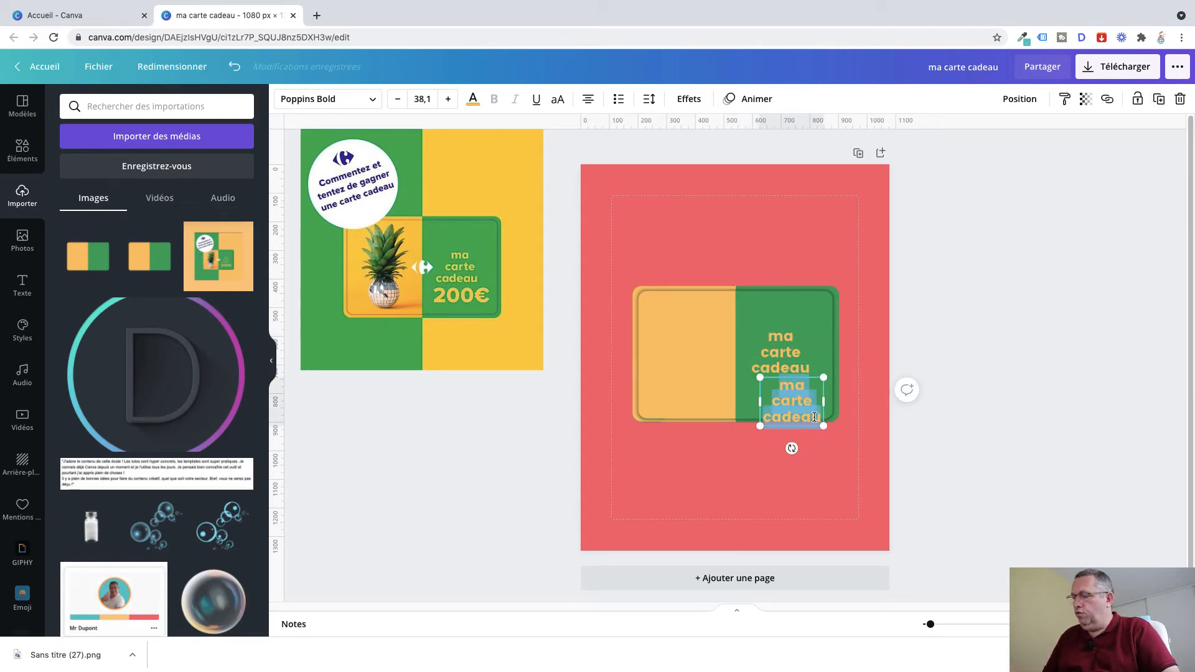
type("200")
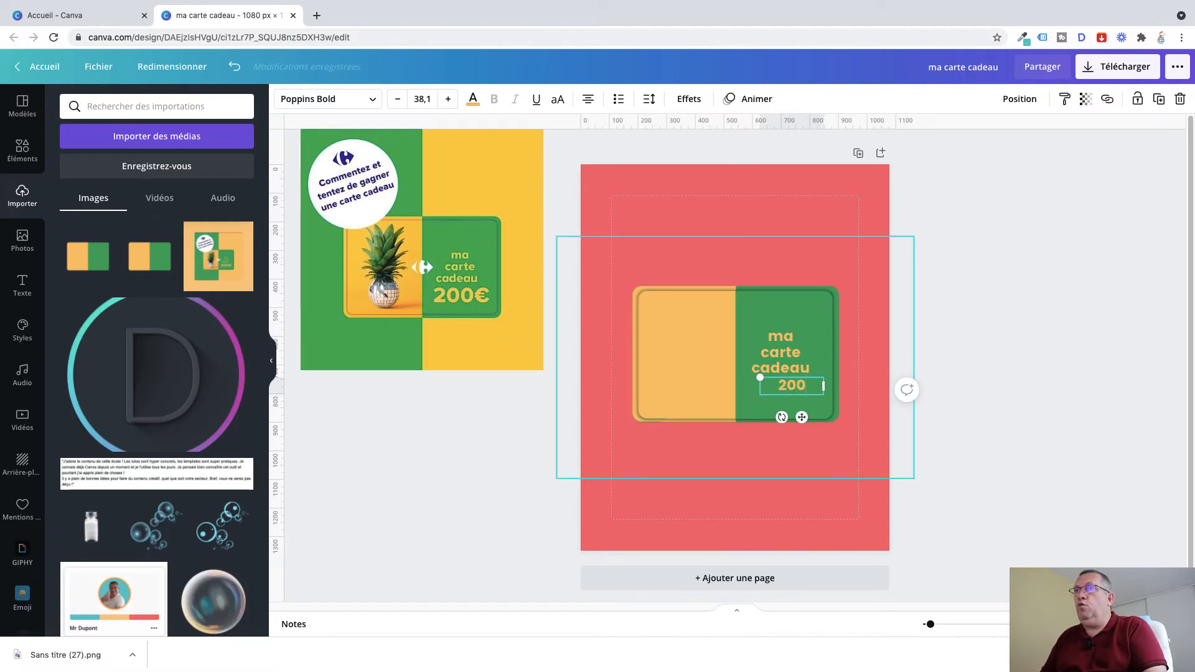
key("alt")
type("€")
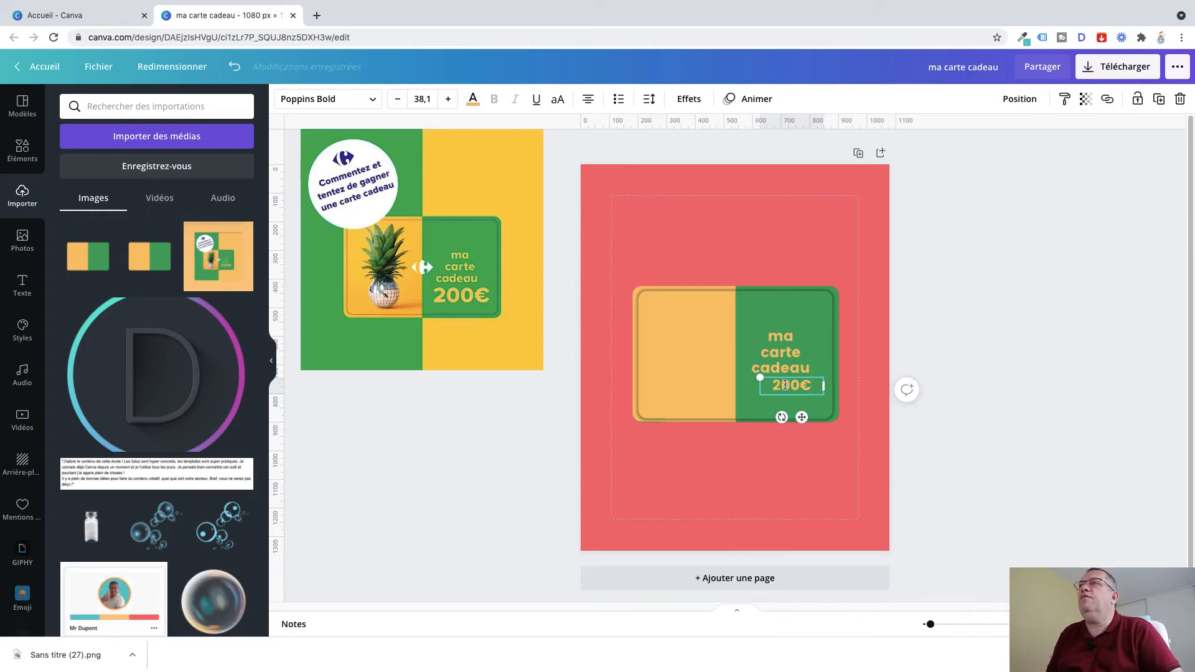
- Enlarge the "200€" text to size 65,7 and place it just beneath the "ma carte cadeau" wording
left_click_drag(749, 372, 789, 400)
left_click(941, 352)
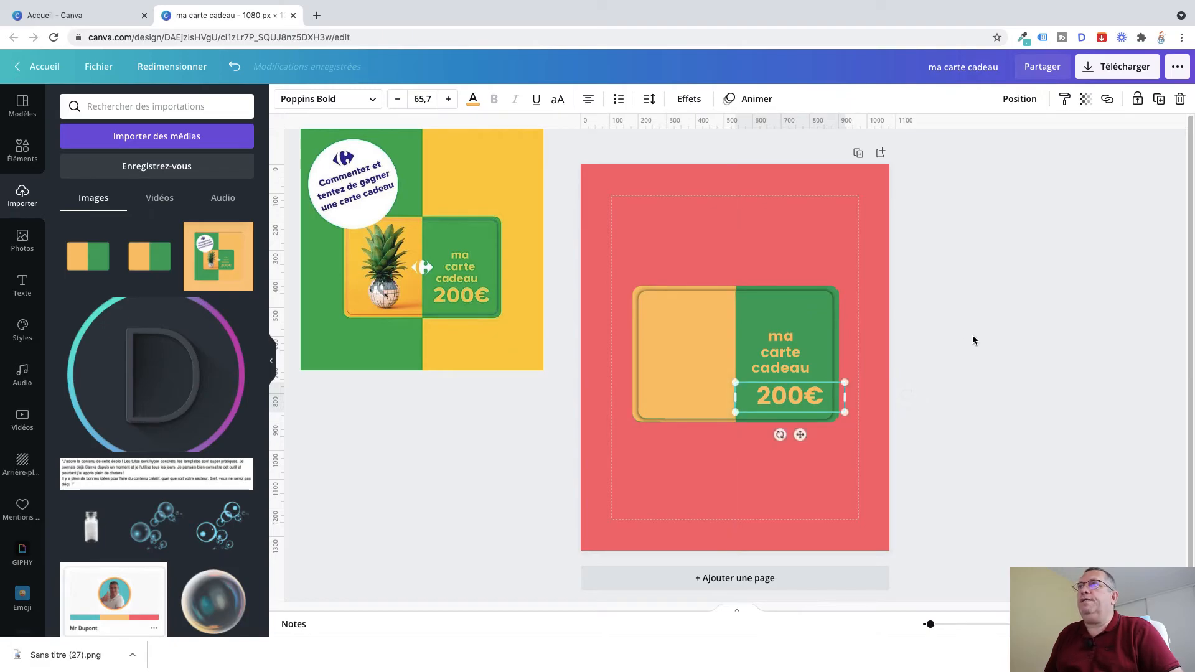
left_click(980, 334)
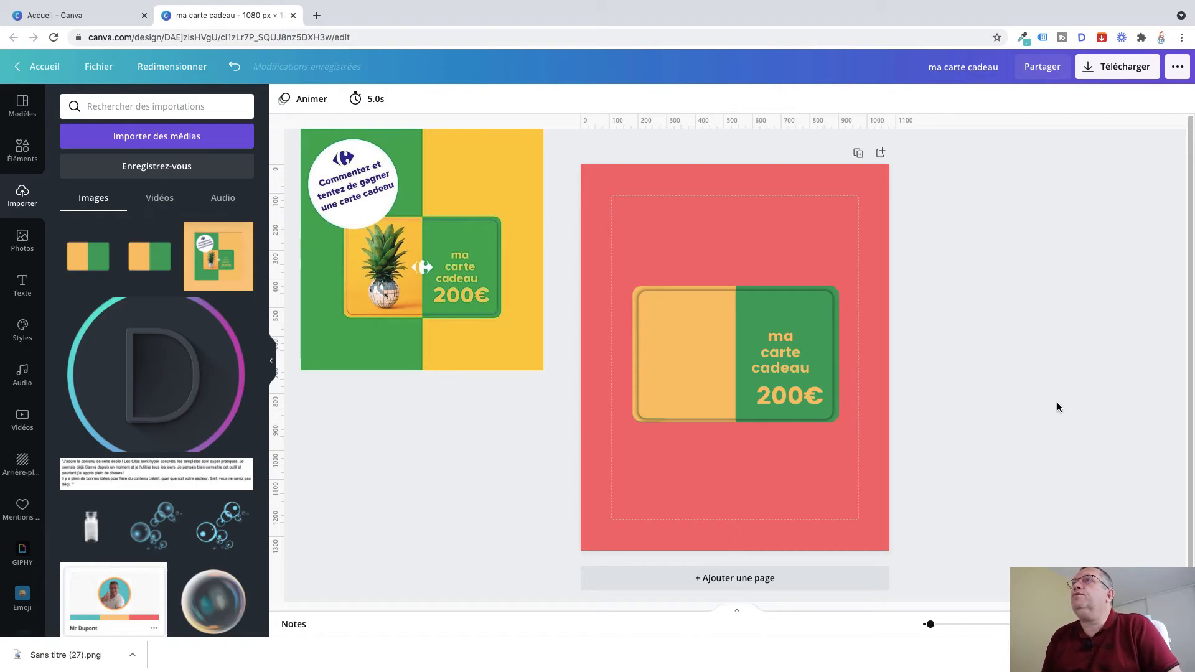
- Recolor the background's left half green and its right half light orange, using the card images' photo colors
left_click(669, 215)
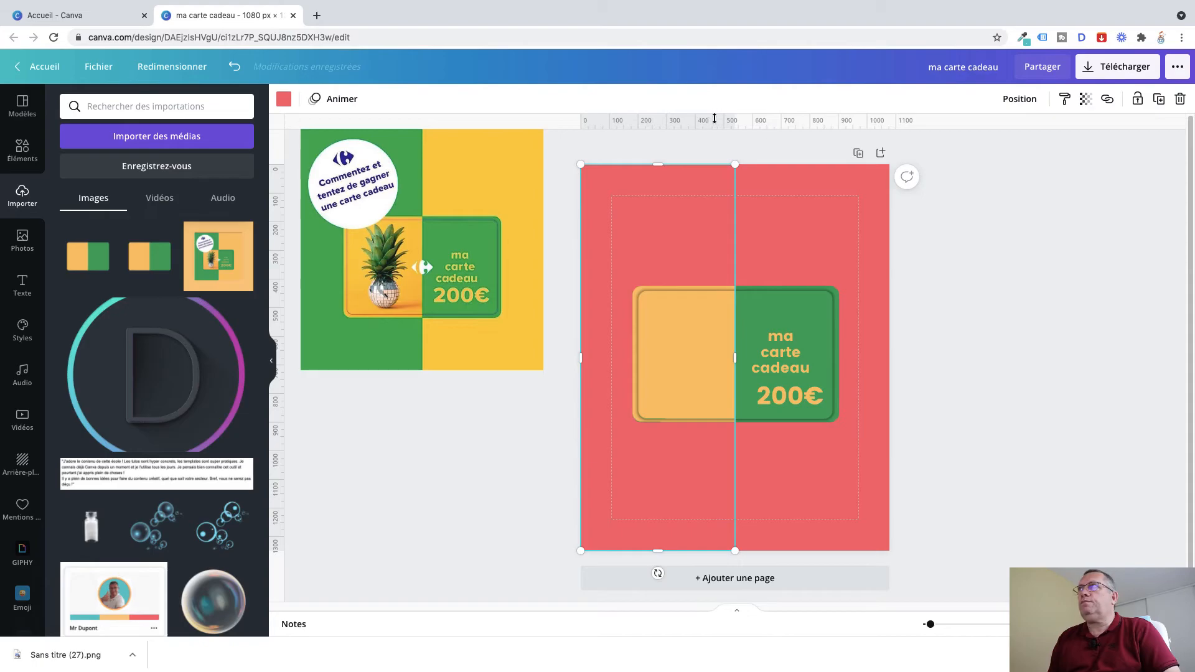
left_click(283, 99)
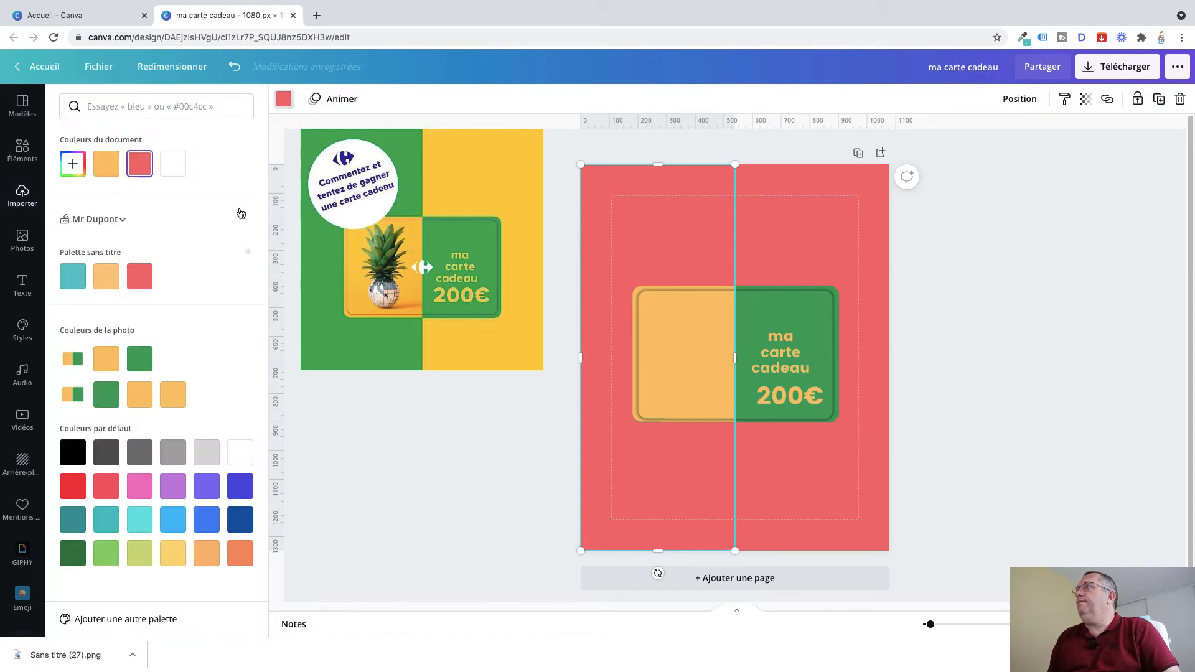
left_click(105, 394)
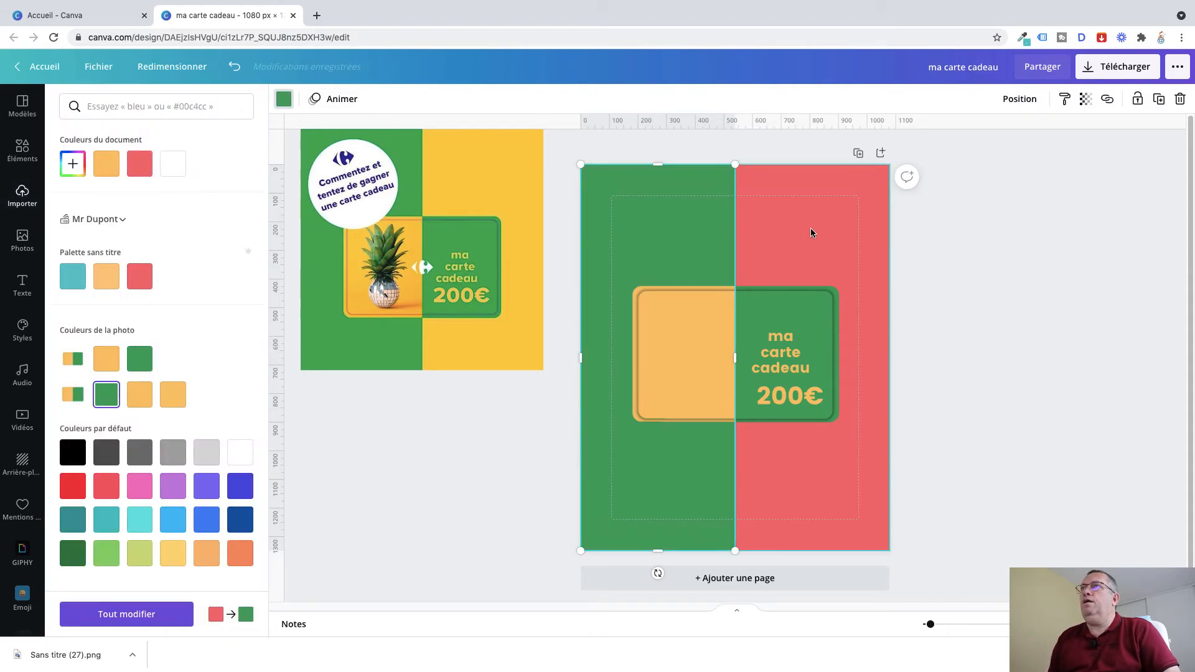
left_click(812, 209)
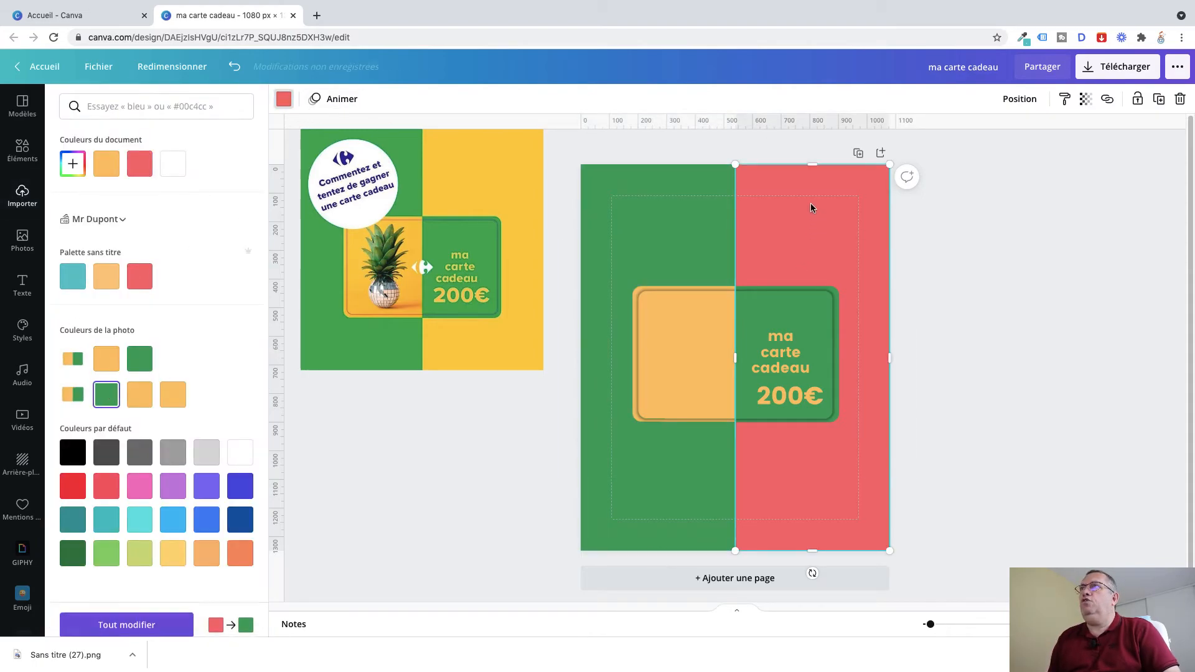
left_click(135, 390)
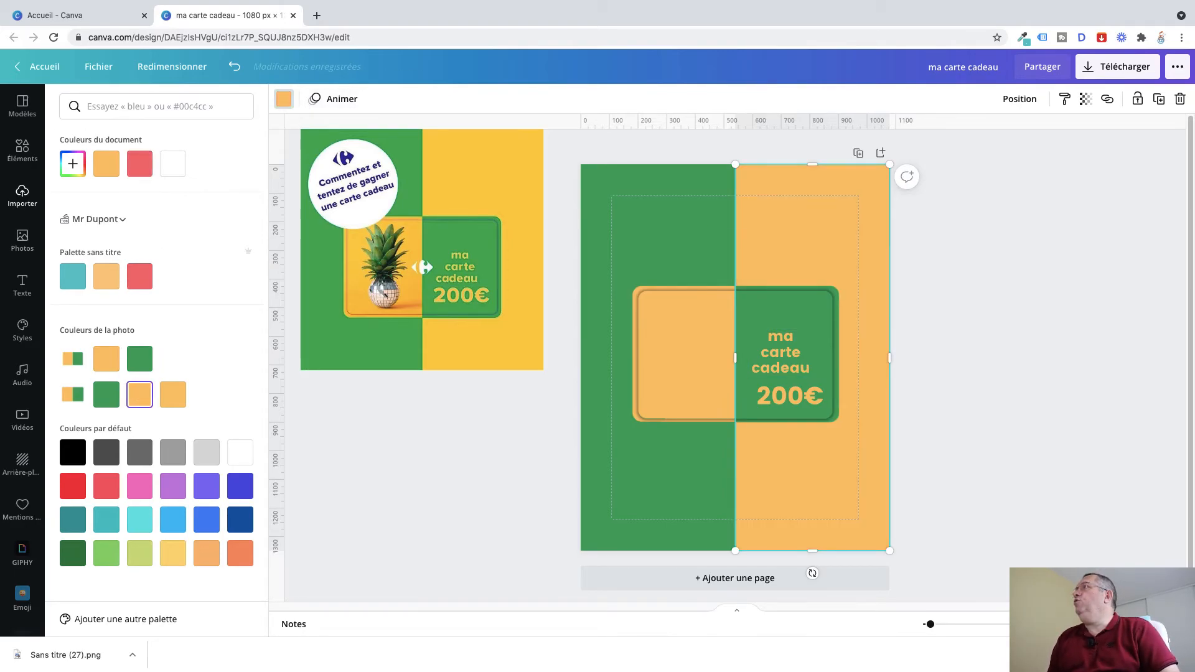
- Search the photo library for "ananas boule a facette" and look through the results for a disco-ball pineapple
left_click(12, 242)
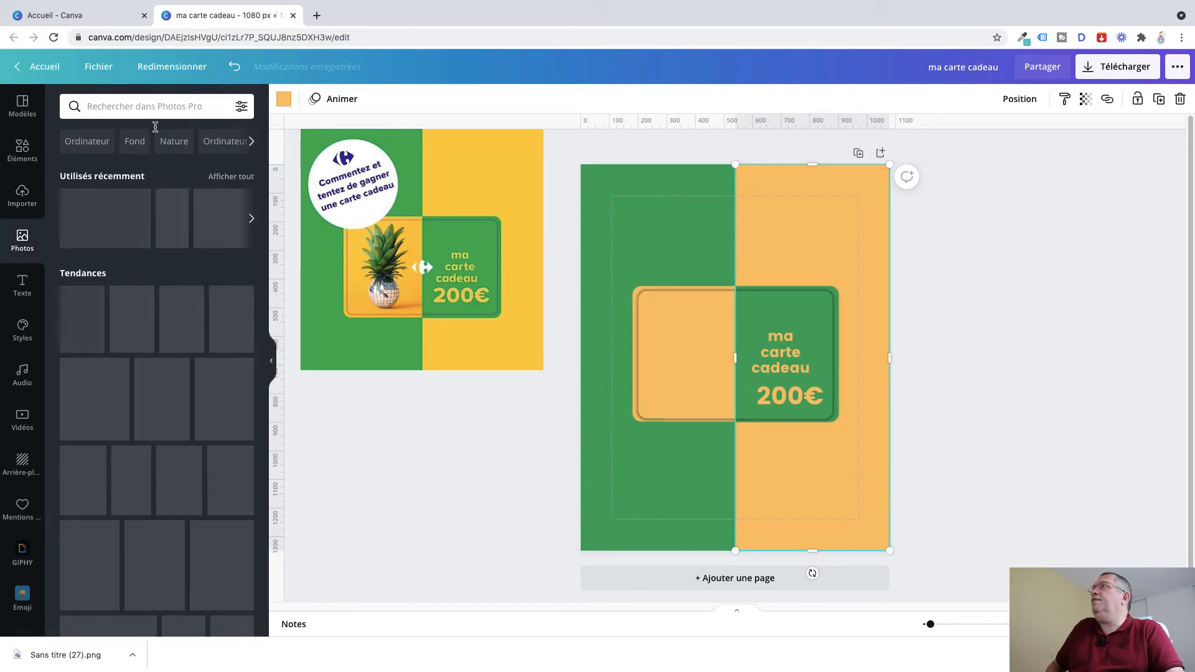
left_click(145, 105)
type("ananas")
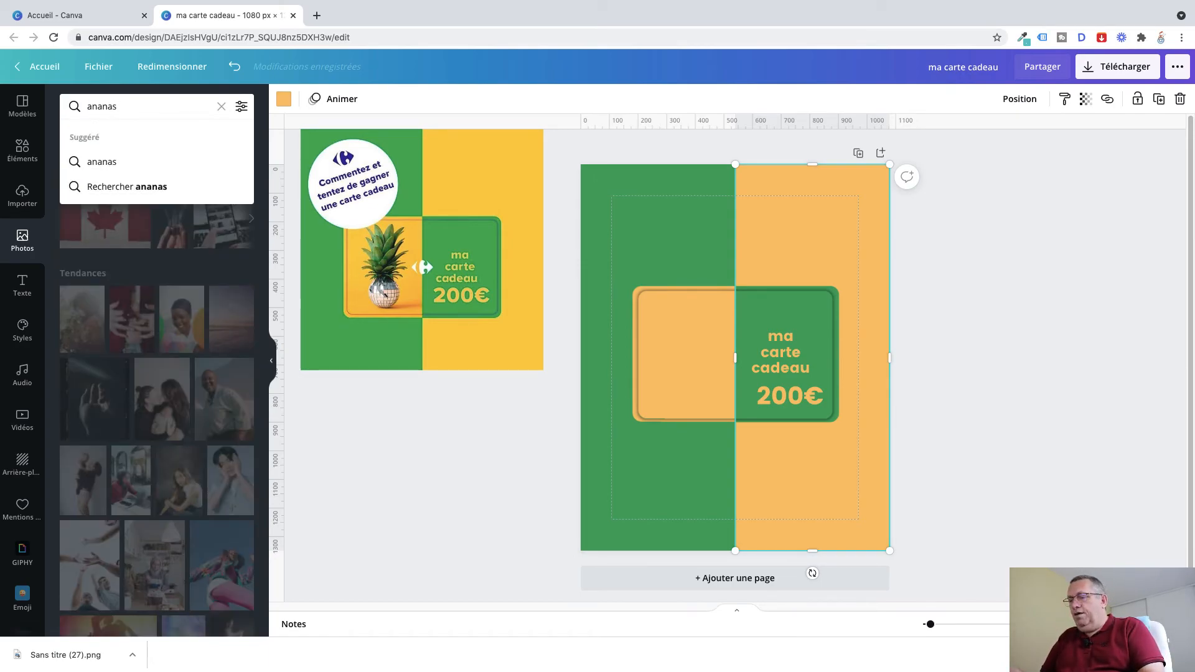
type(" boule ")
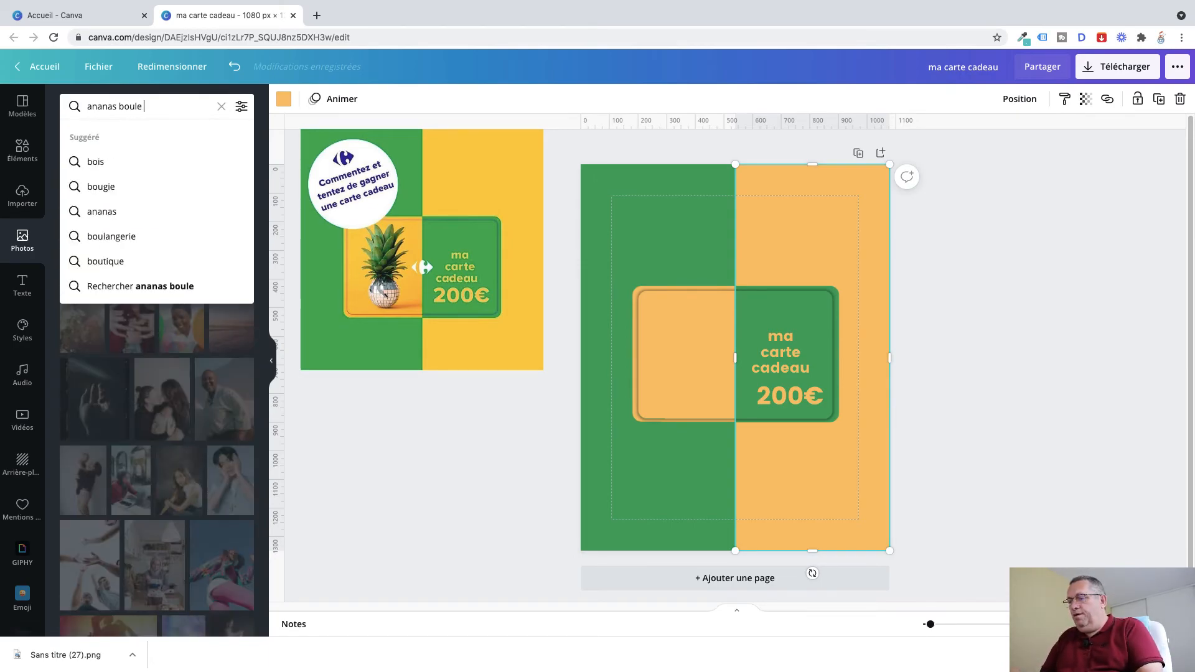
type("a facette")
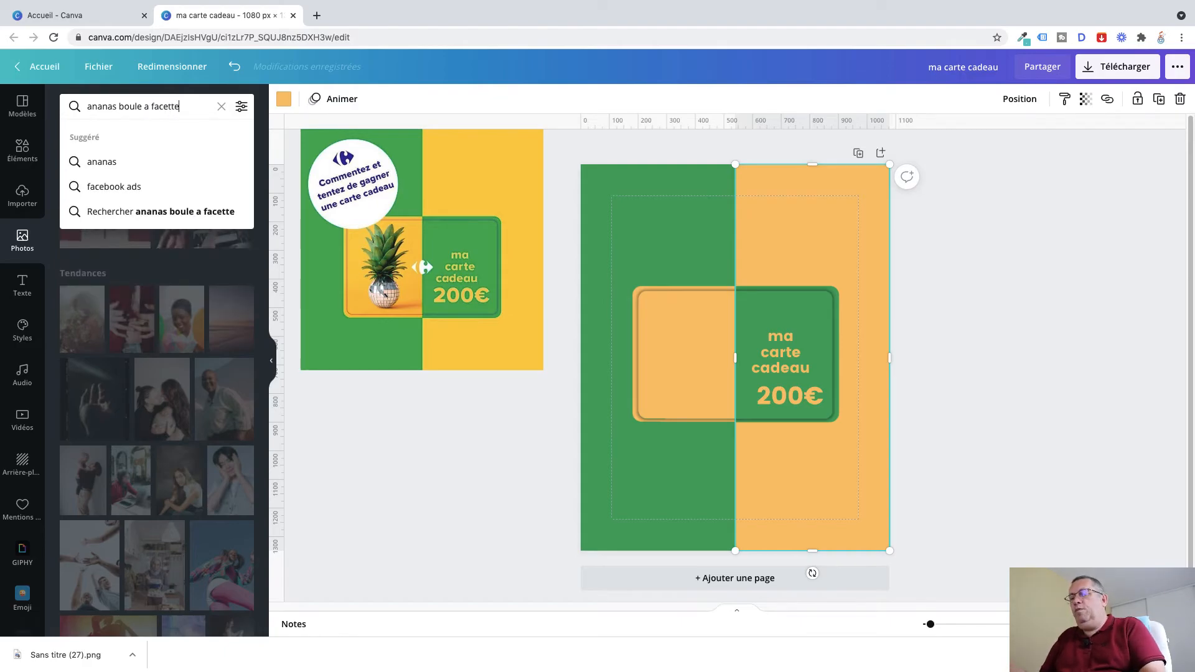
key("Return")
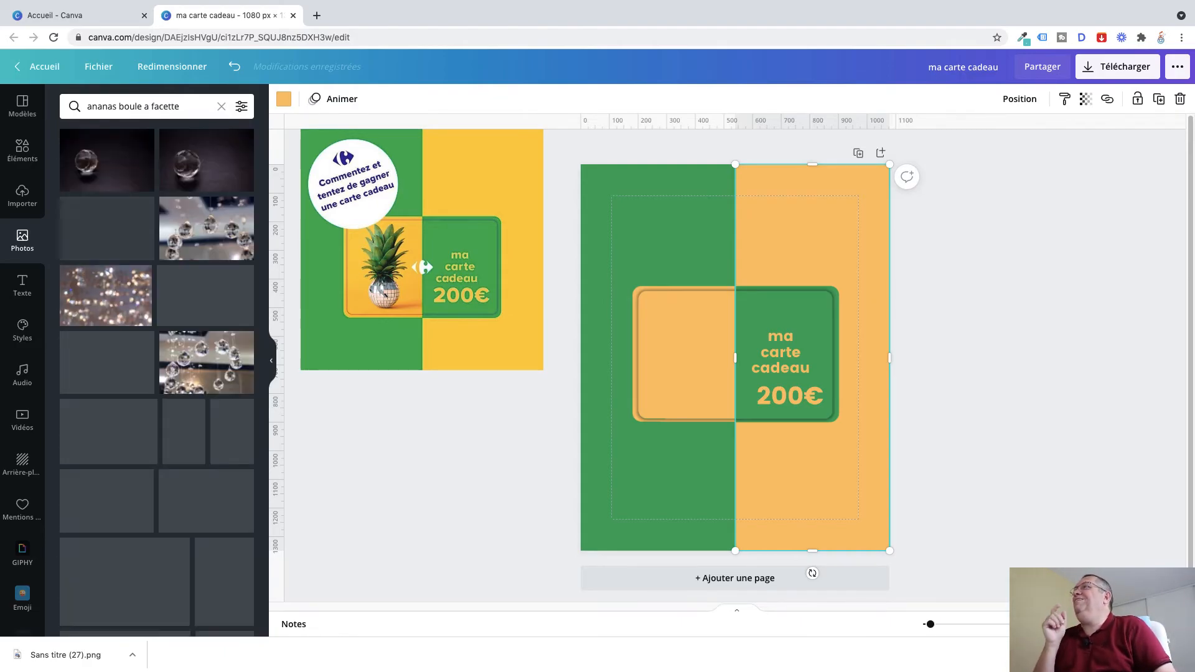
scroll(124, 212, "down", 5)
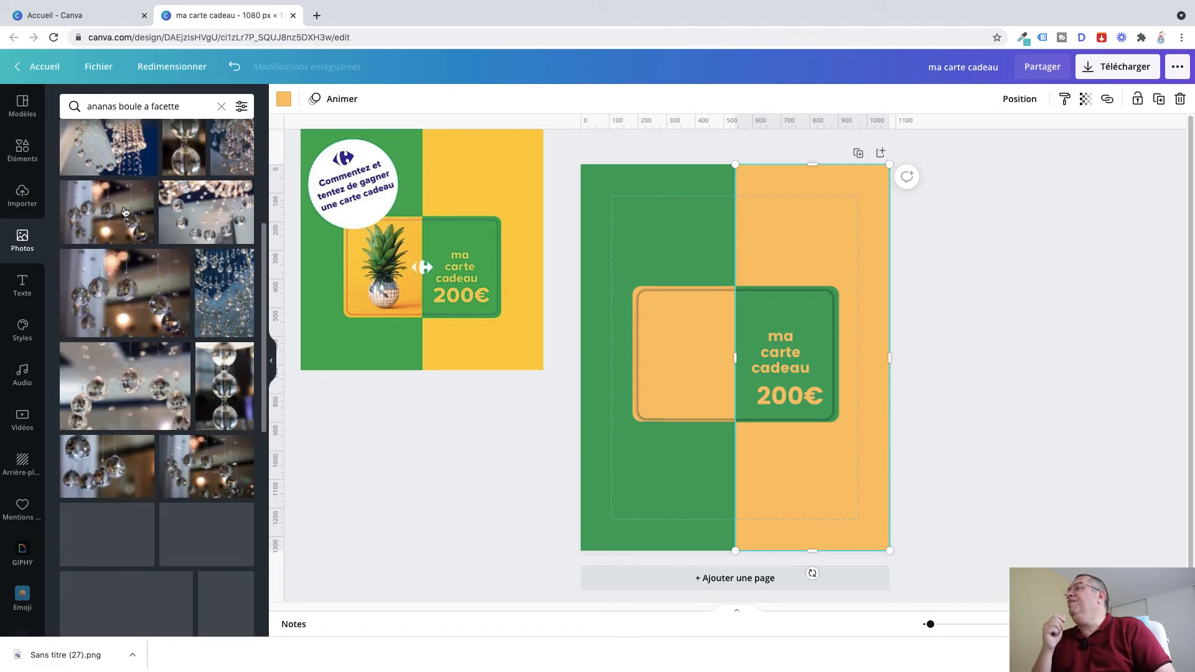
scroll(125, 213, "down", 3)
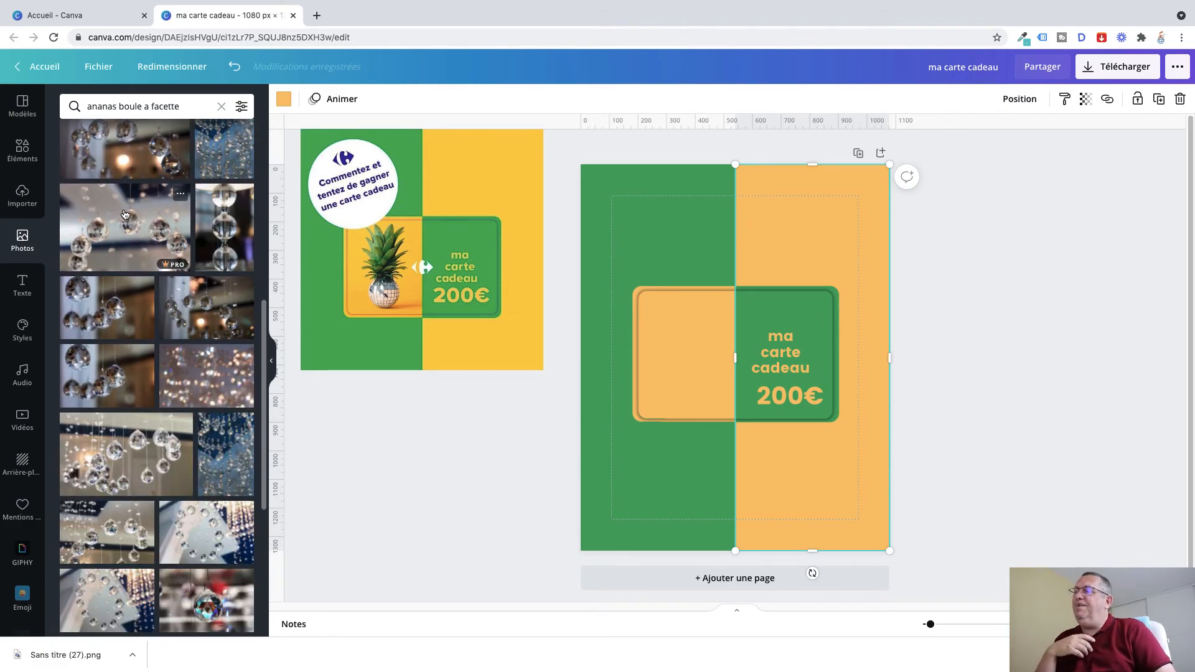
scroll(124, 214, "down", 10)
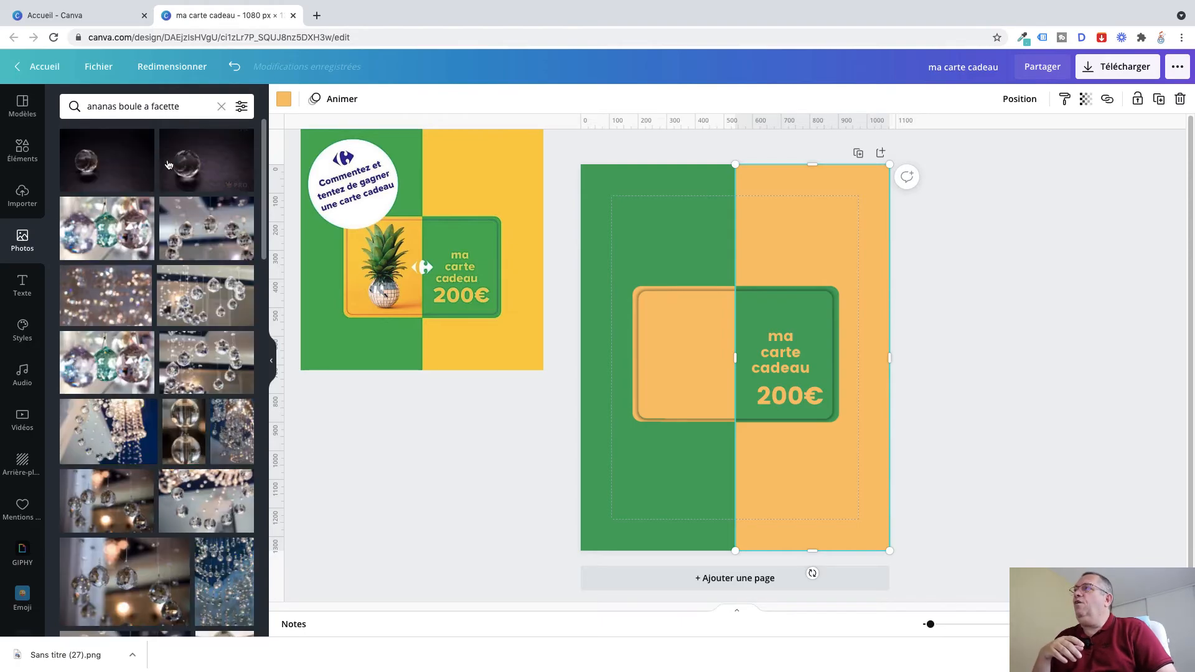
- Shorten the photo search to "ananas" and insert the cut-out photo of a single upright pineapple
left_click_drag(190, 107, 120, 107)
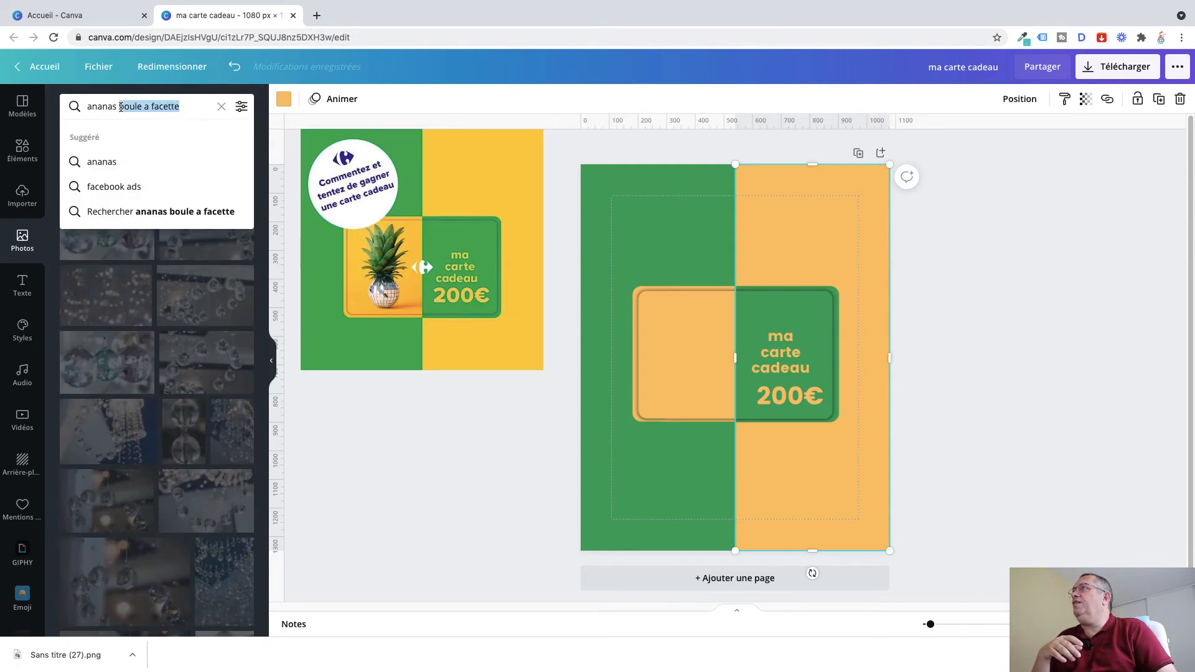
key("BackSpace")
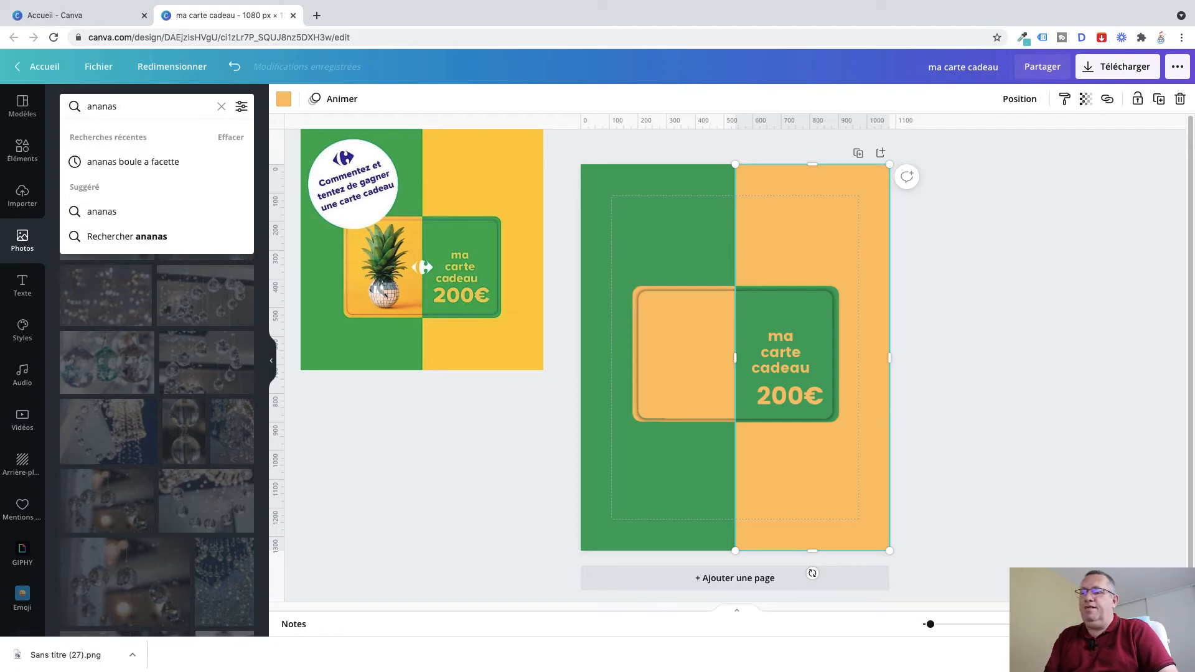
key("Return")
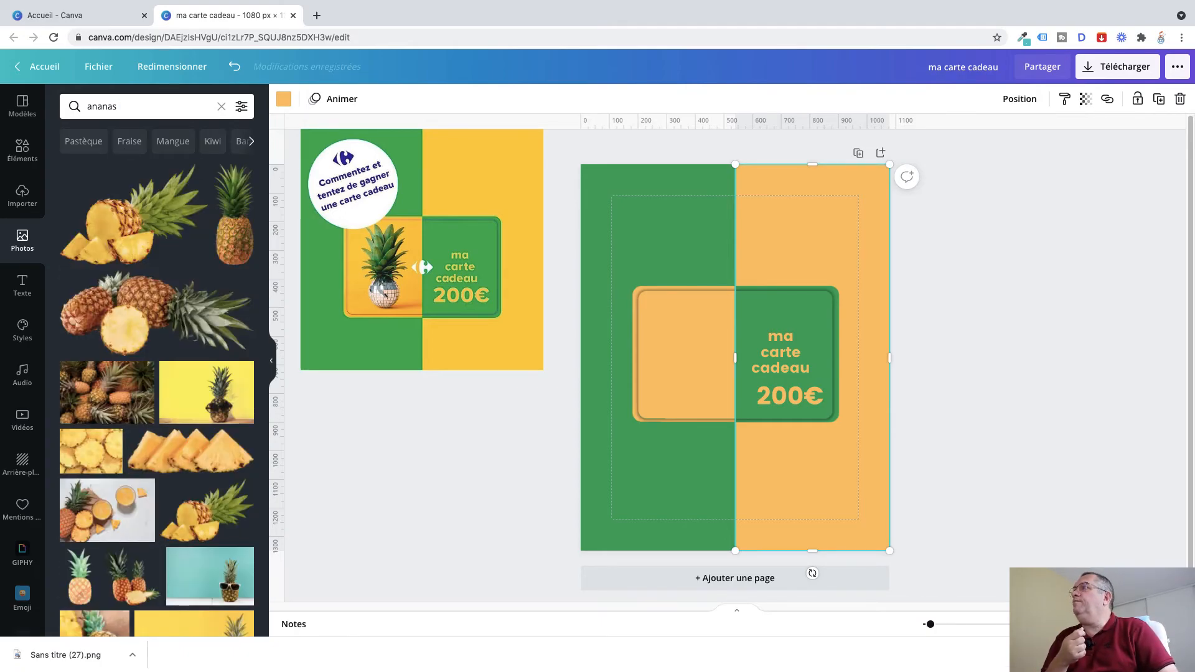
left_click(239, 238)
- Shrink the pineapple photo and place it on the card's light orange half
left_click_drag(800, 195, 708, 429)
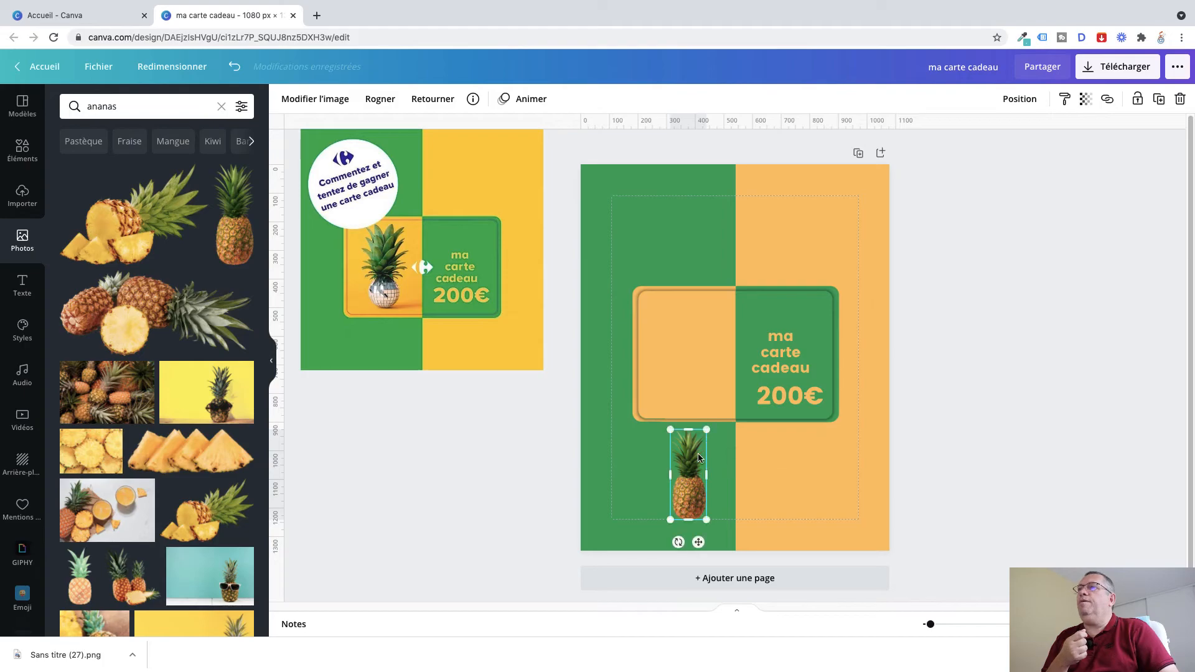
left_click_drag(691, 471, 691, 338)
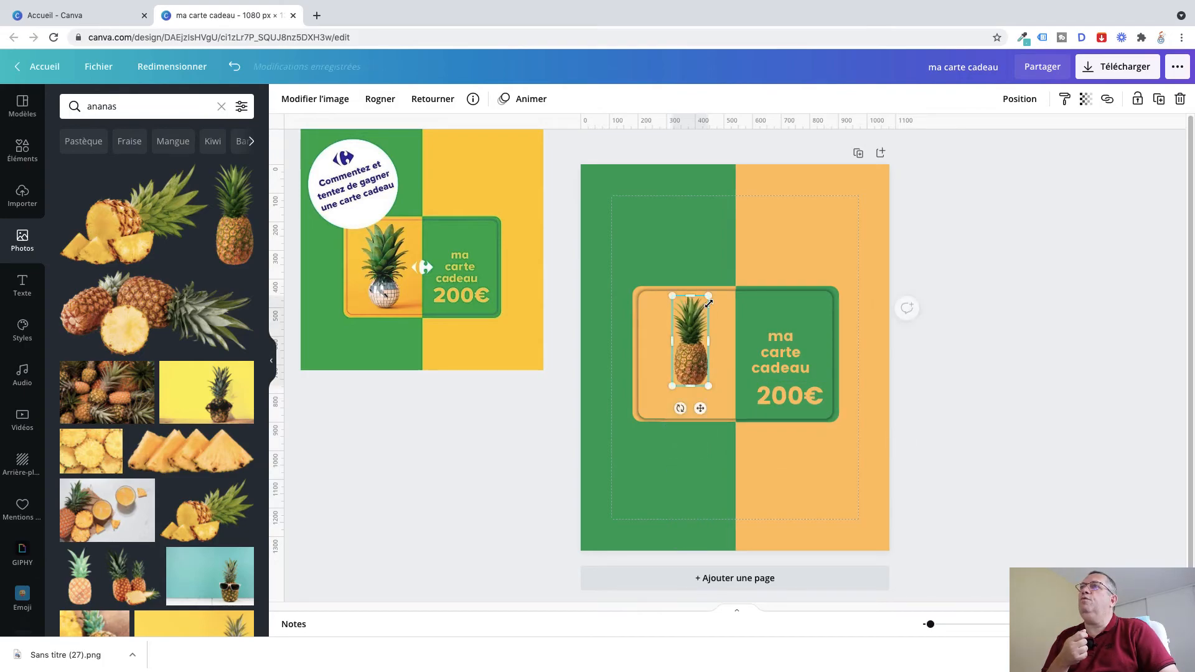
left_click_drag(709, 299, 686, 334)
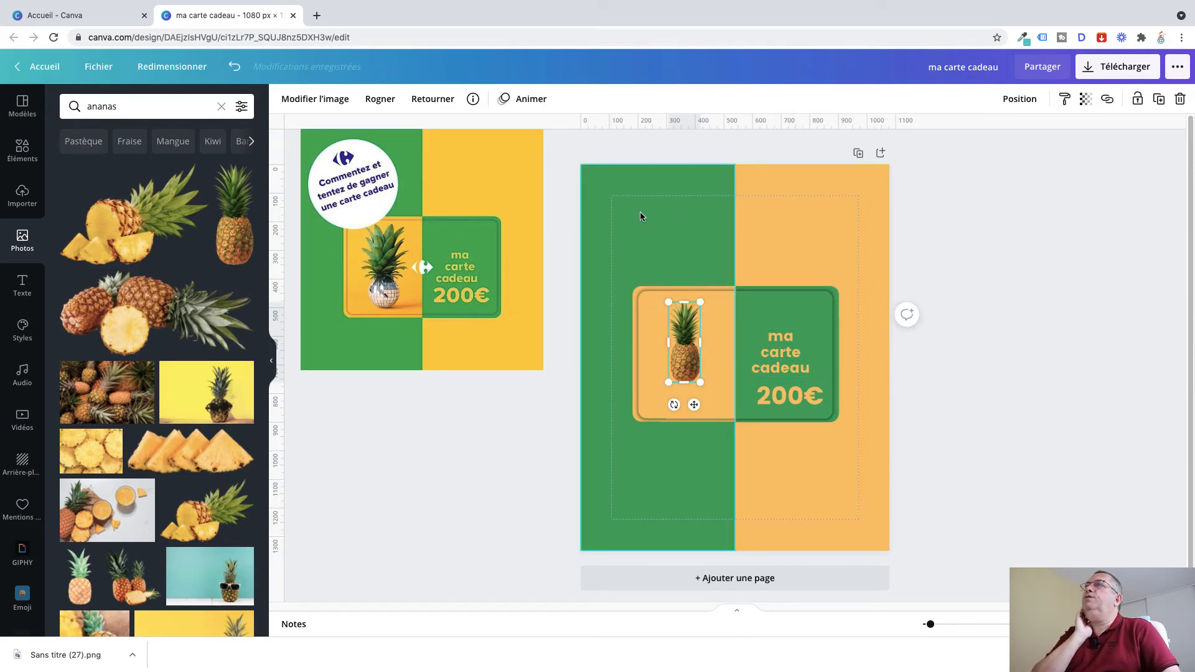
- Add a circle from the basic shapes and fill it white
left_click(23, 149)
left_click(69, 296)
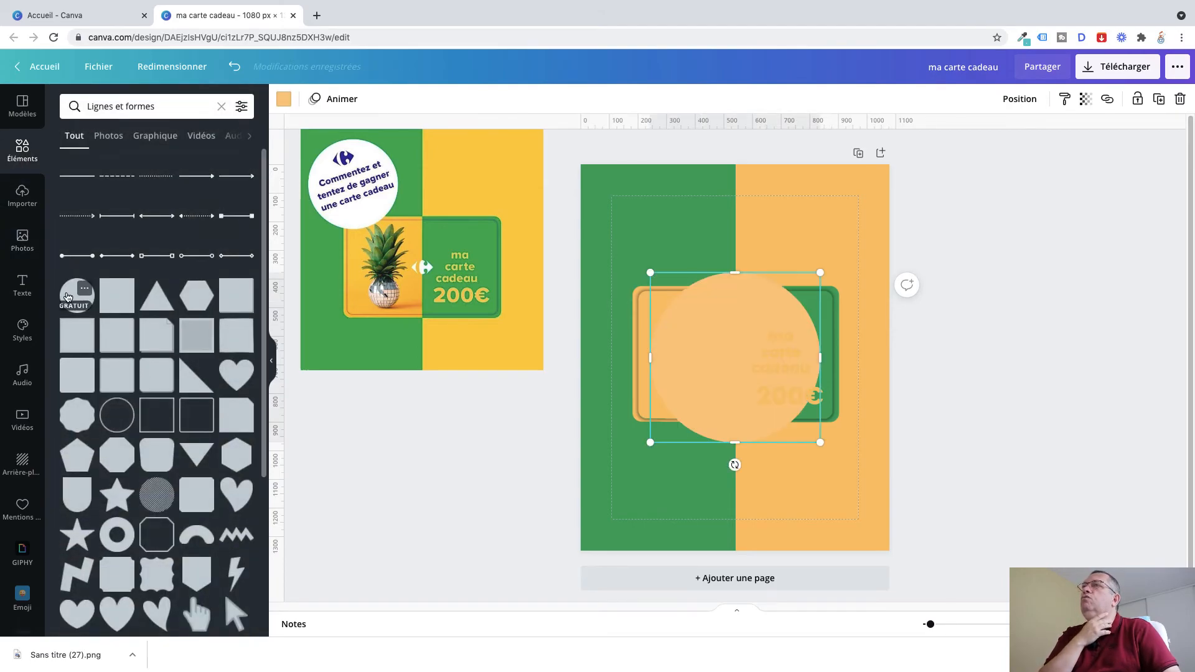
left_click(285, 99)
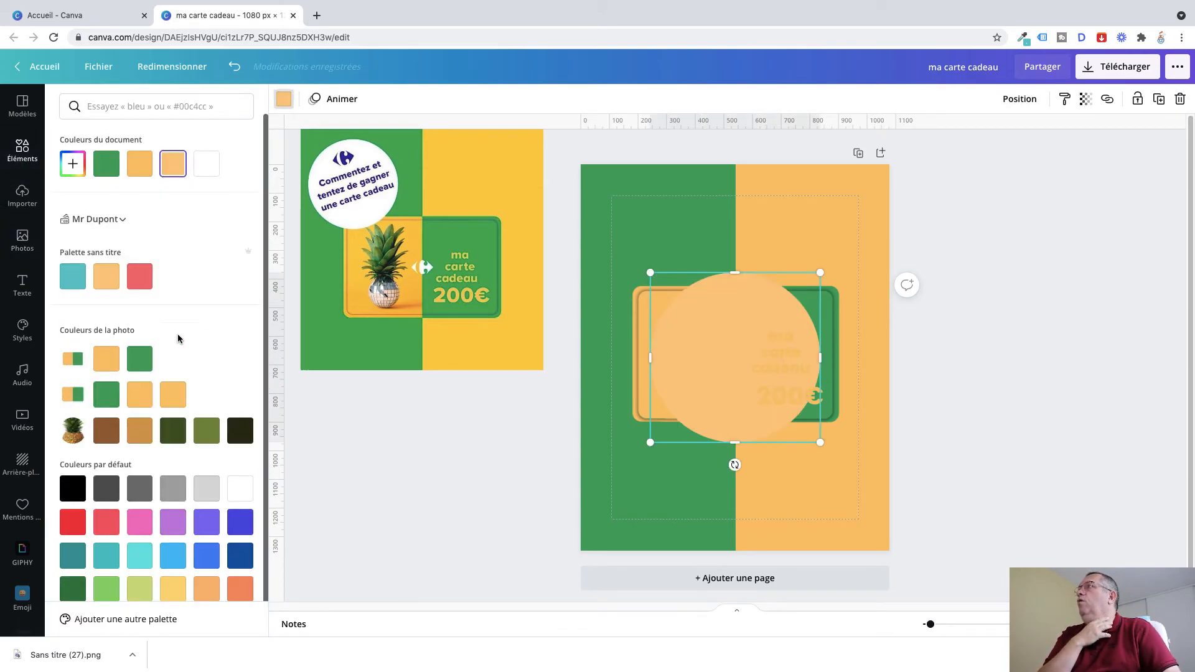
left_click(208, 164)
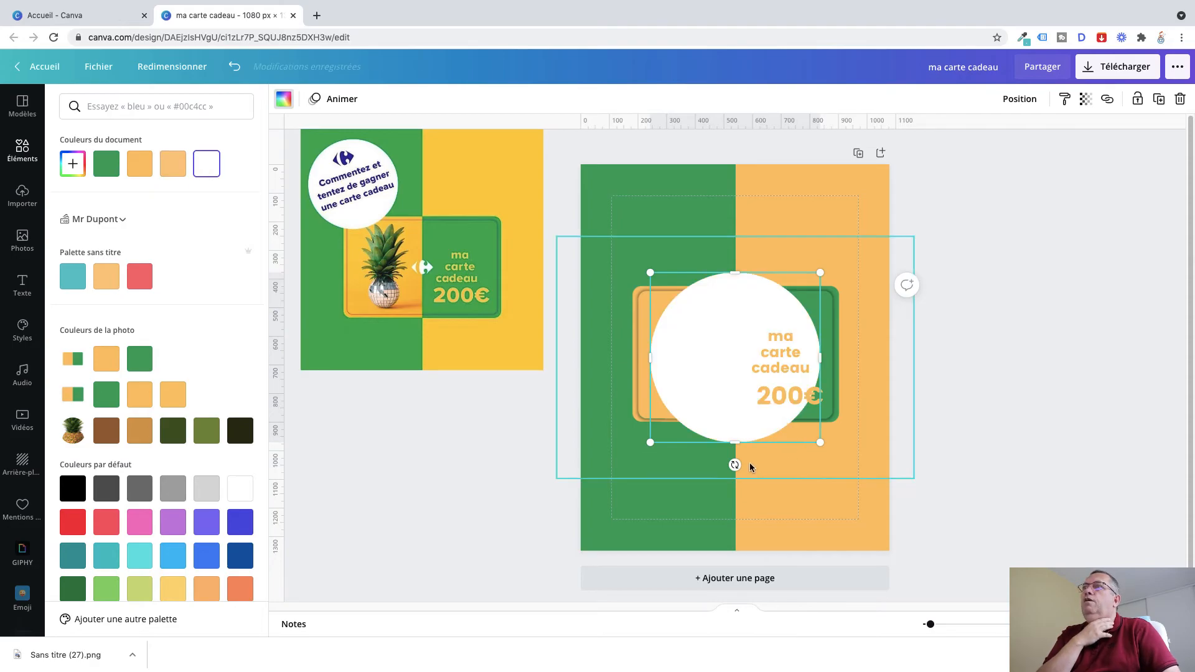
- Shrink the white circle and place it so that it overlaps the card's upper-left corner
left_click_drag(706, 309, 648, 218)
left_click_drag(733, 326, 713, 303)
left_click_drag(658, 258, 664, 272)
- Extend the pineapple image downward on the card and bring it in front of the white circle
left_click(684, 376)
left_click_drag(684, 381, 686, 389)
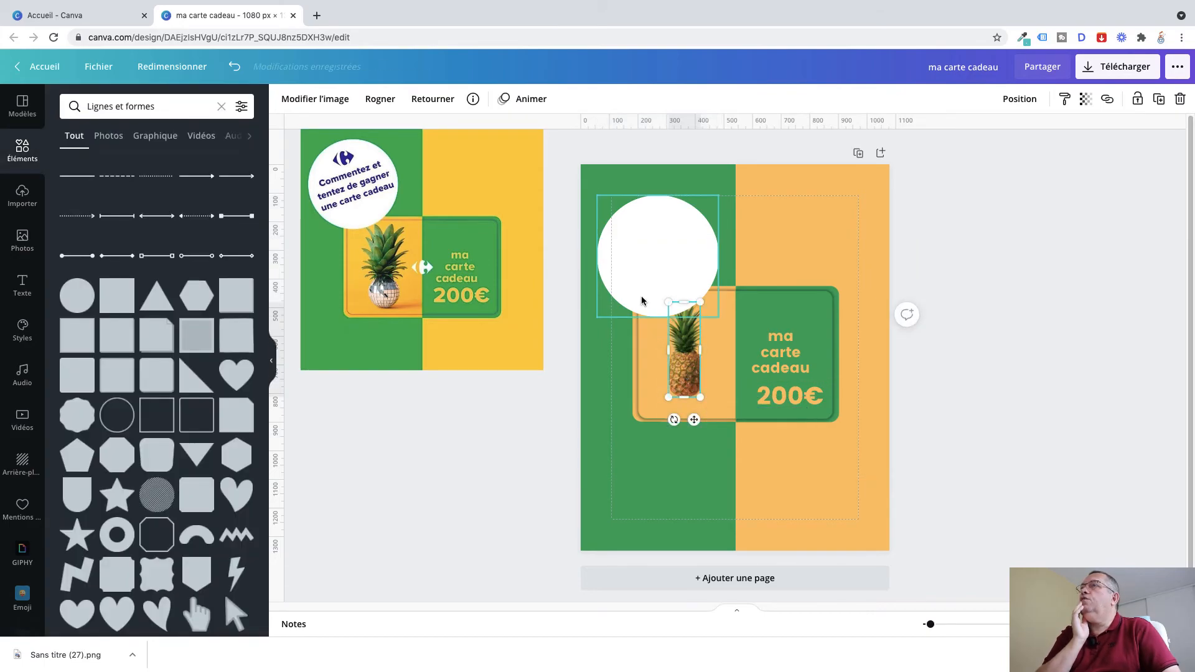
left_click(1019, 99)
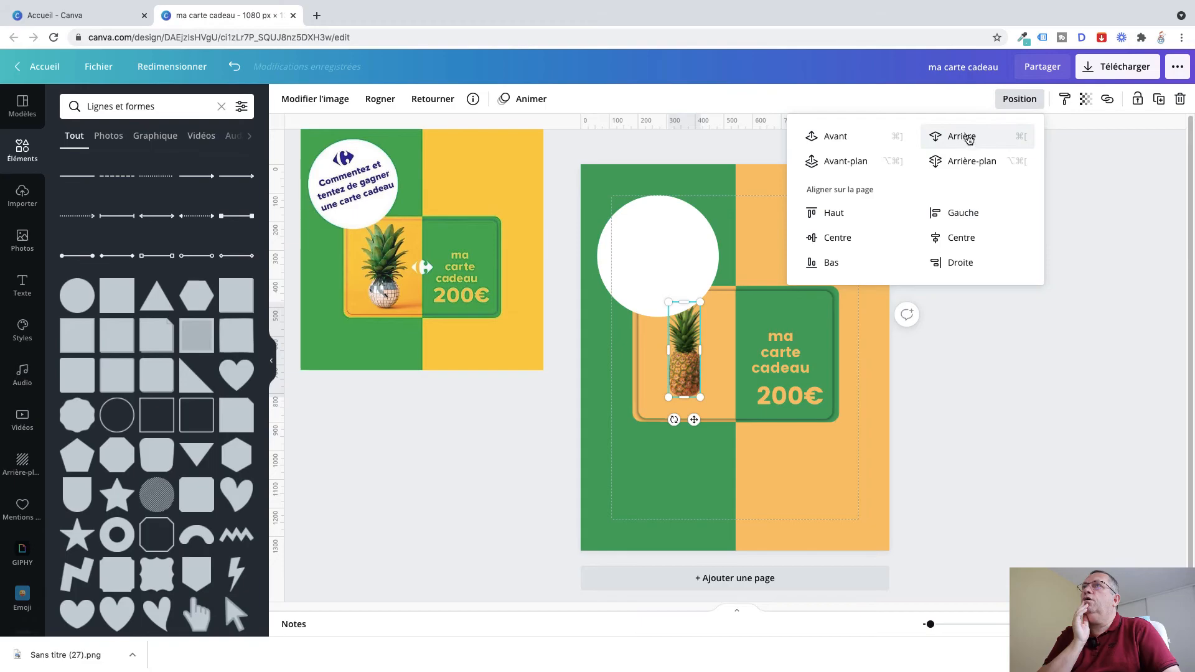
left_click(971, 369)
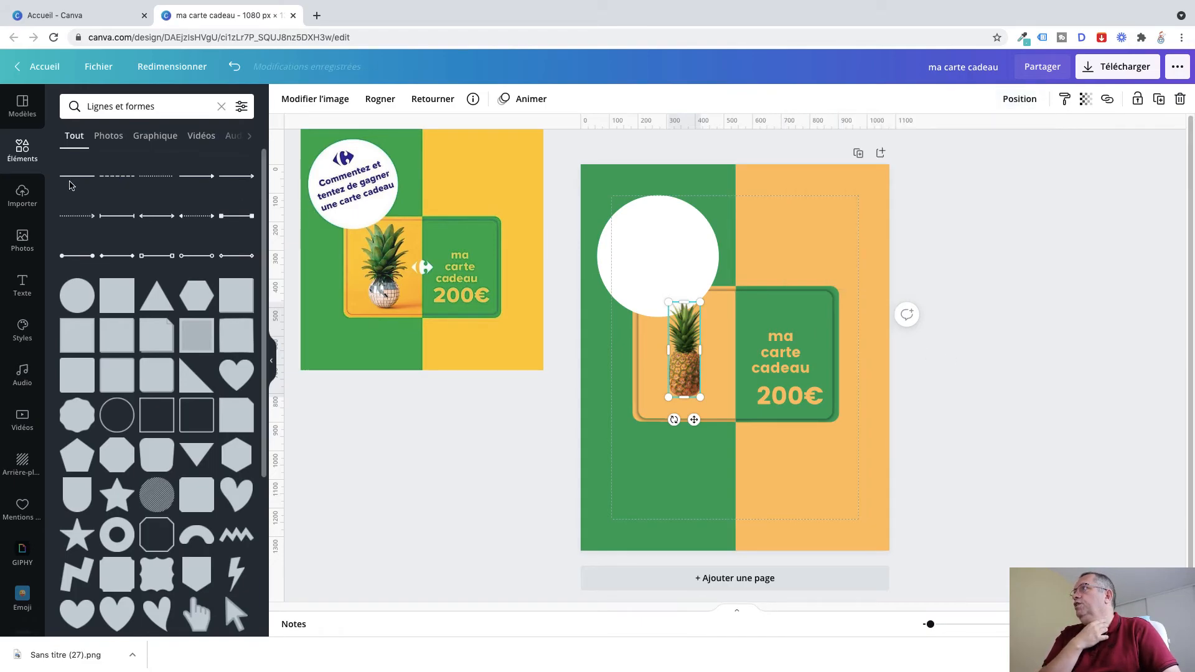
- Search the elements for "logo insta" and insert the outlined Instagram logo
left_click(221, 107)
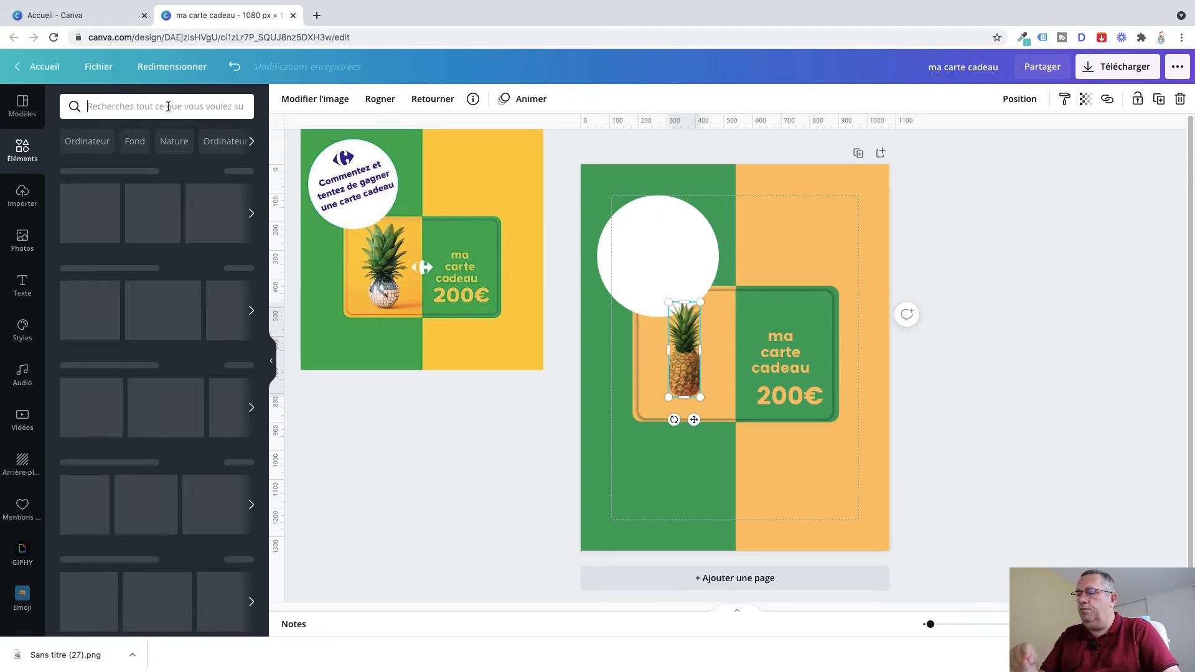
type("logo")
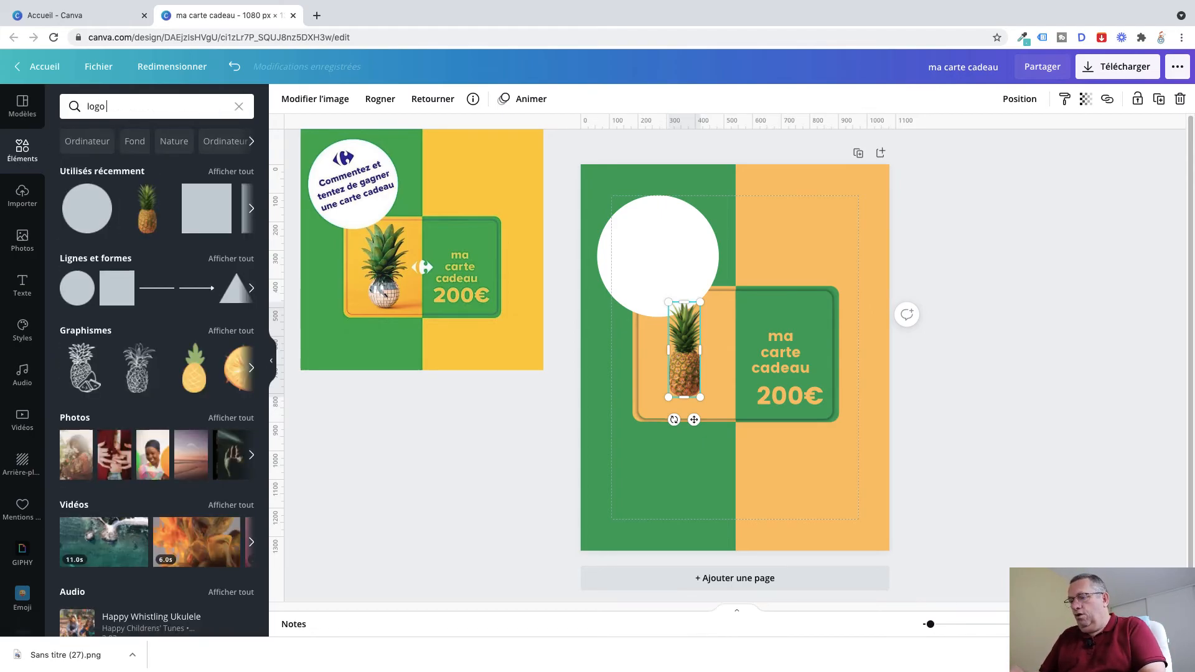
type(" insta")
key("Return")
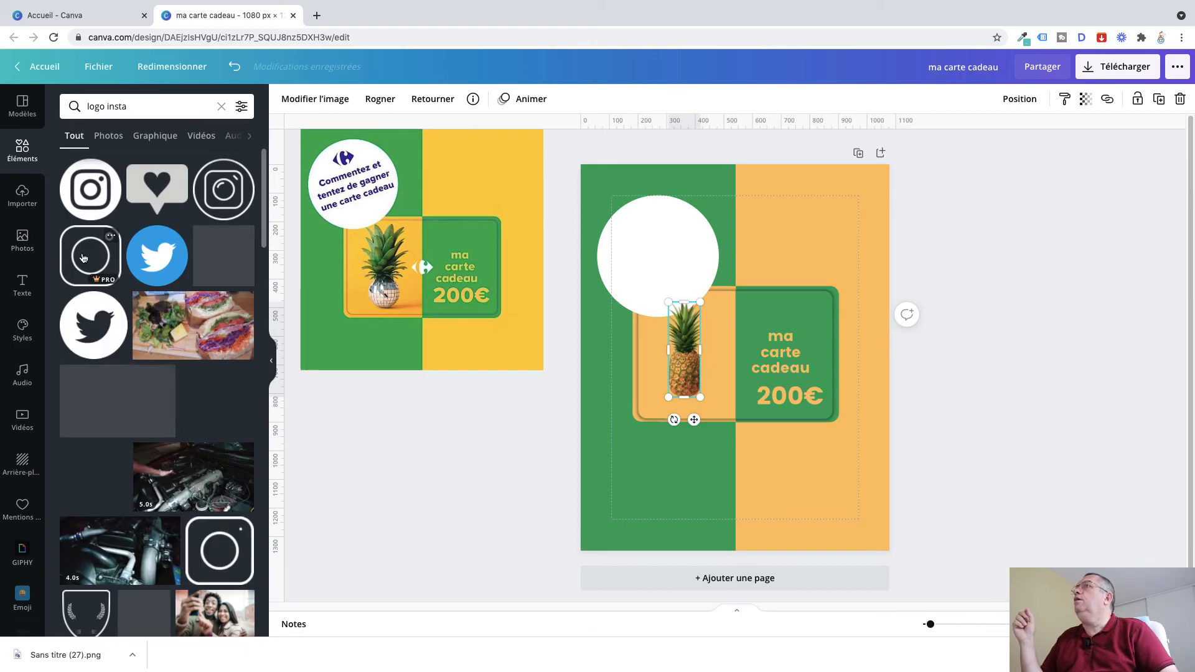
key("ctrl+z")
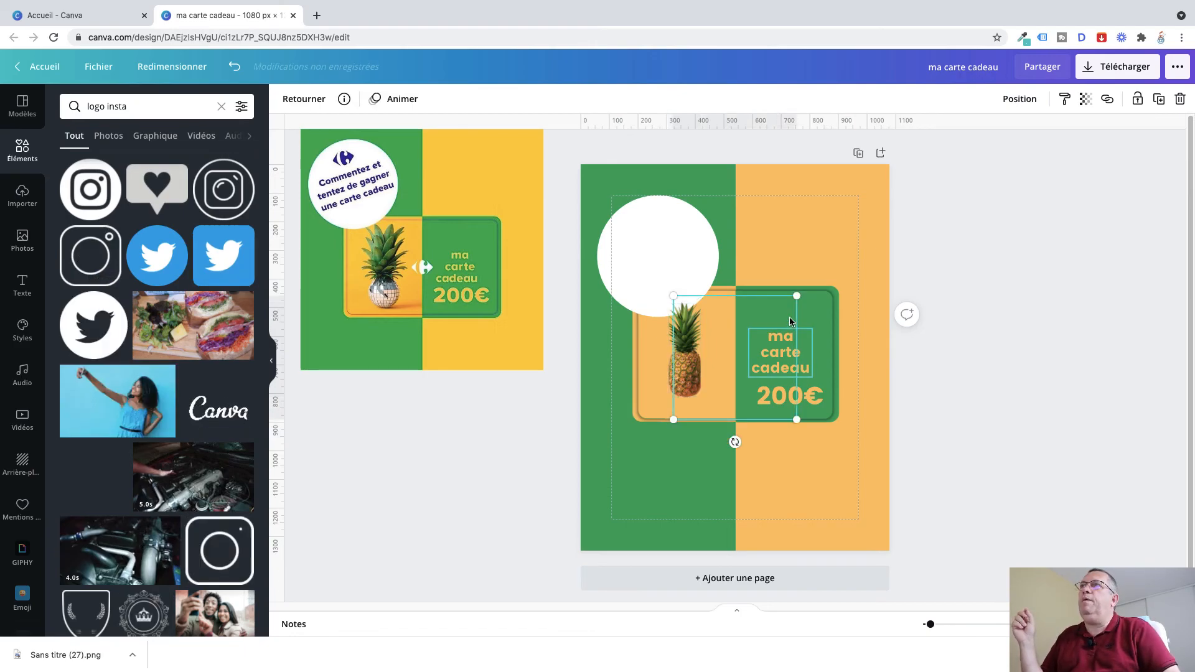
- Shrink the Instagram logo to a small icon on the dividing line at the card's center and recolor it white
left_click_drag(794, 300, 735, 361)
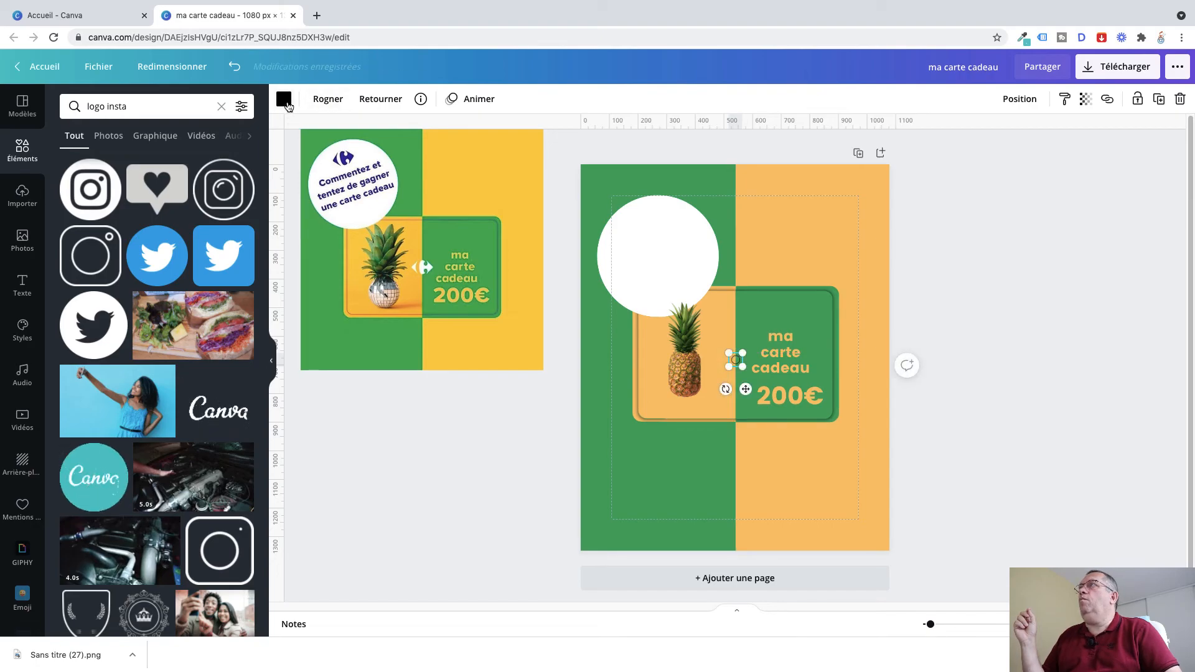
left_click(284, 99)
left_click(206, 164)
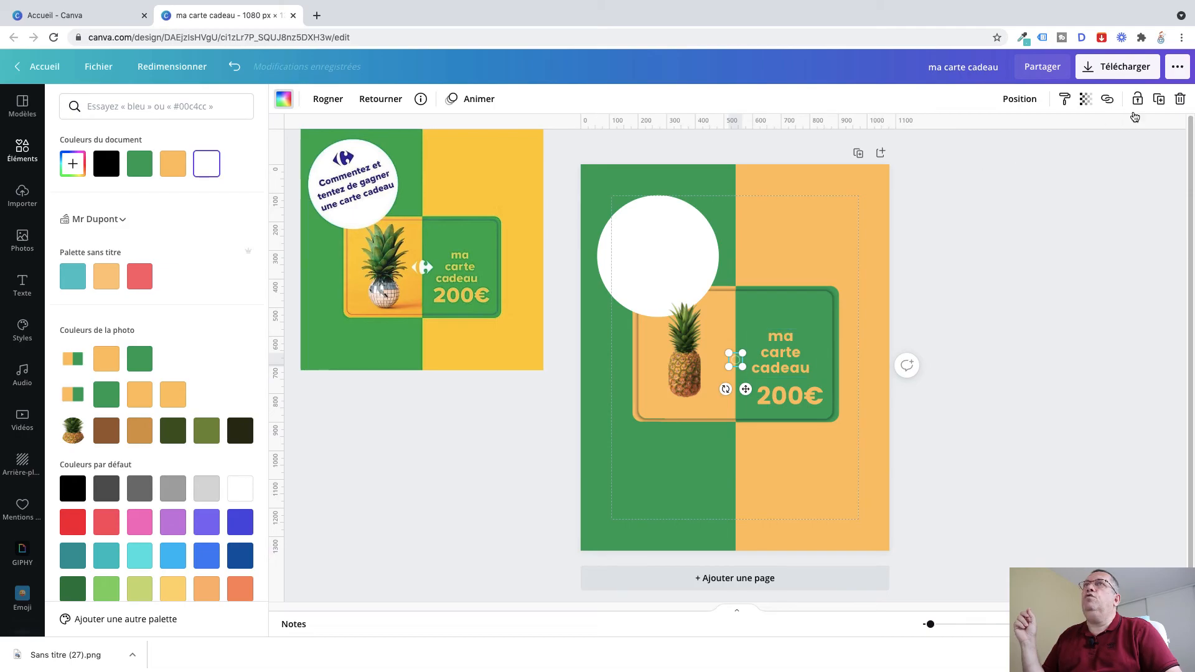
- Place a copy of the small Instagram logo inside the white circle and recolor it green from the card image's photo colors
left_click_drag(738, 361, 627, 224)
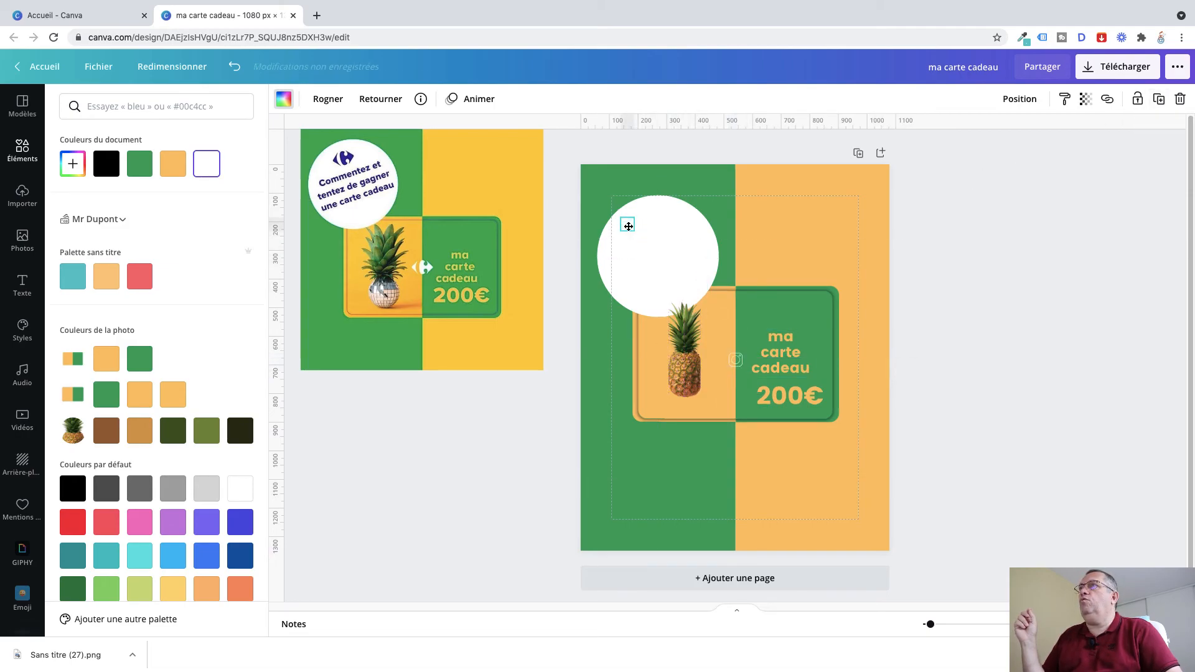
left_click(140, 364)
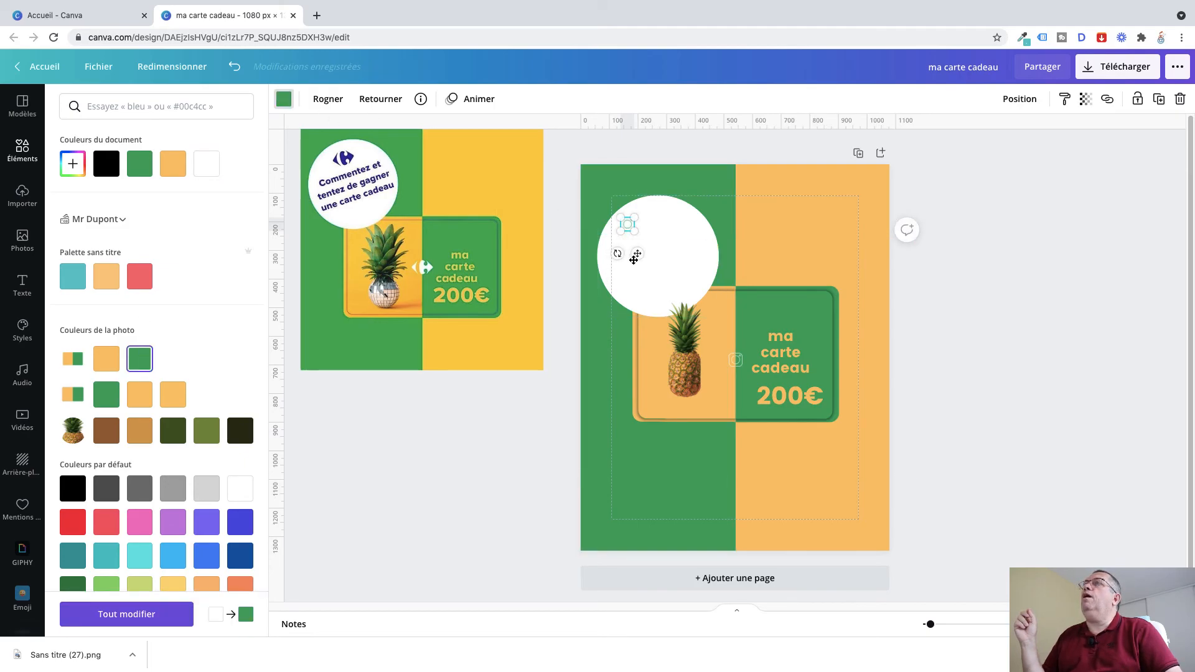
- Tilt the small green Instagram logo counterclockwise inside the white circle
left_click_drag(618, 254, 640, 254)
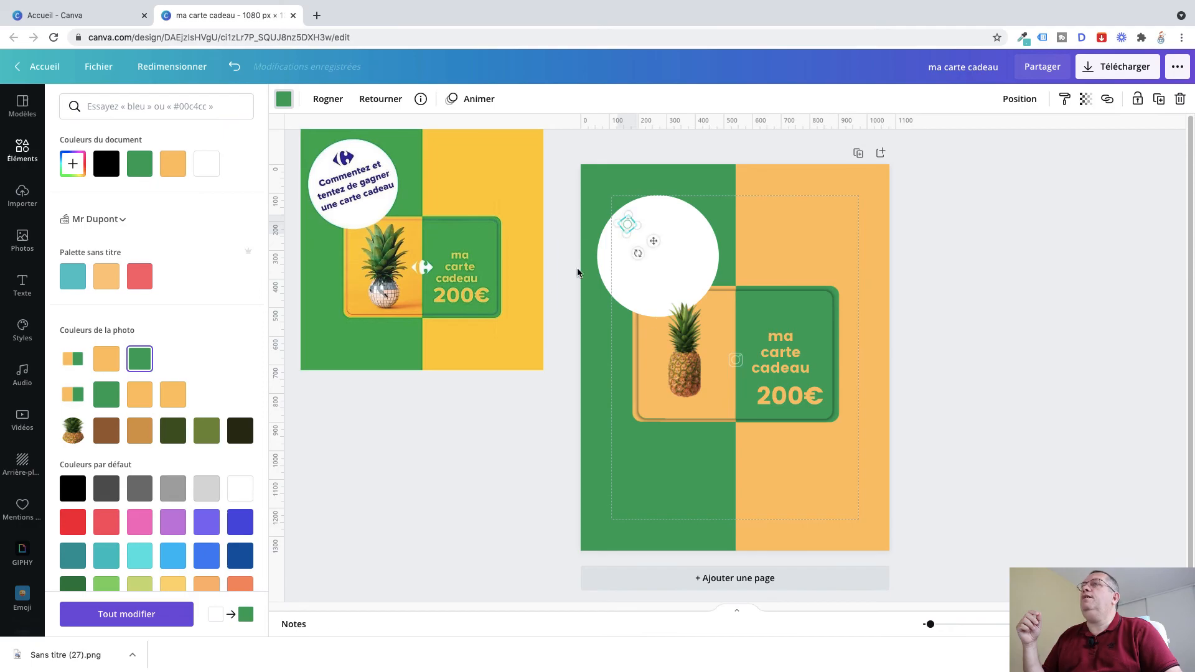
- Place a copy of the "ma carte cadeau" text inside the white circle, rotated to about -36°, just below the green Instagram logo
left_click(779, 342)
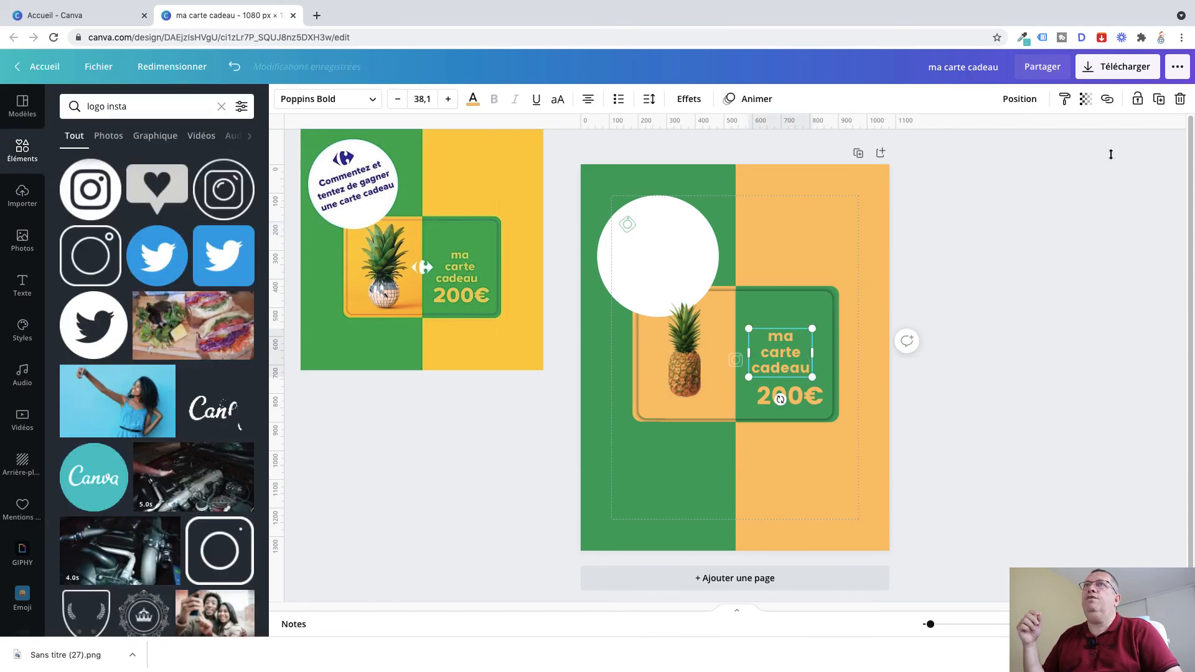
left_click(1158, 101)
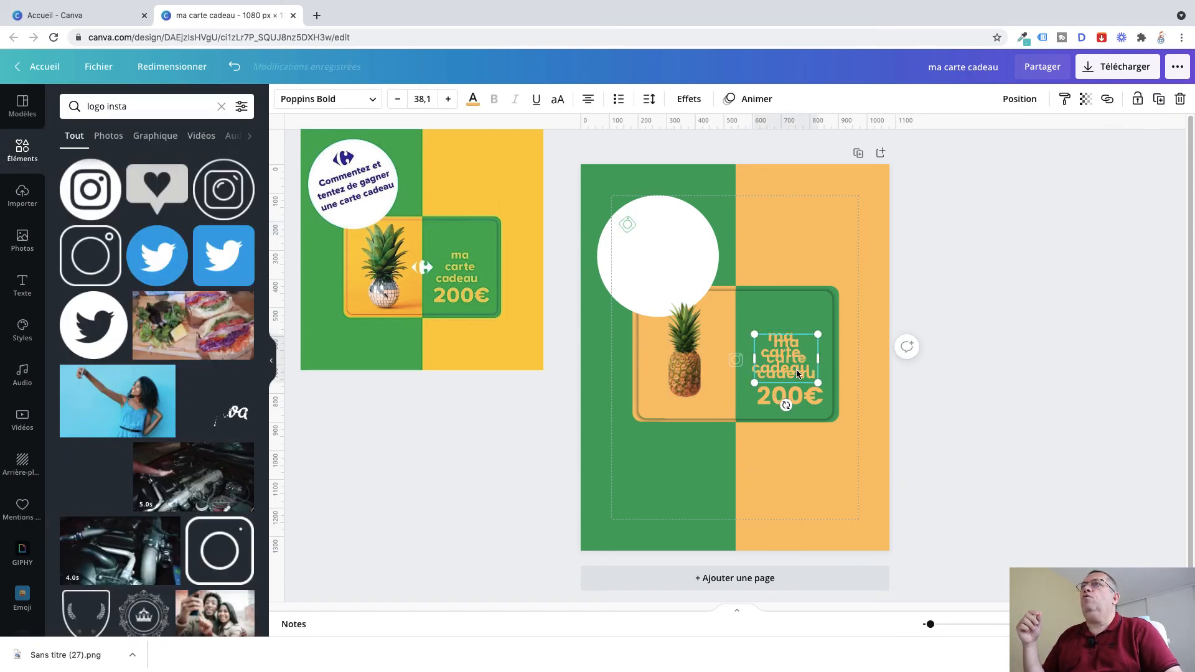
left_click_drag(790, 351, 666, 264)
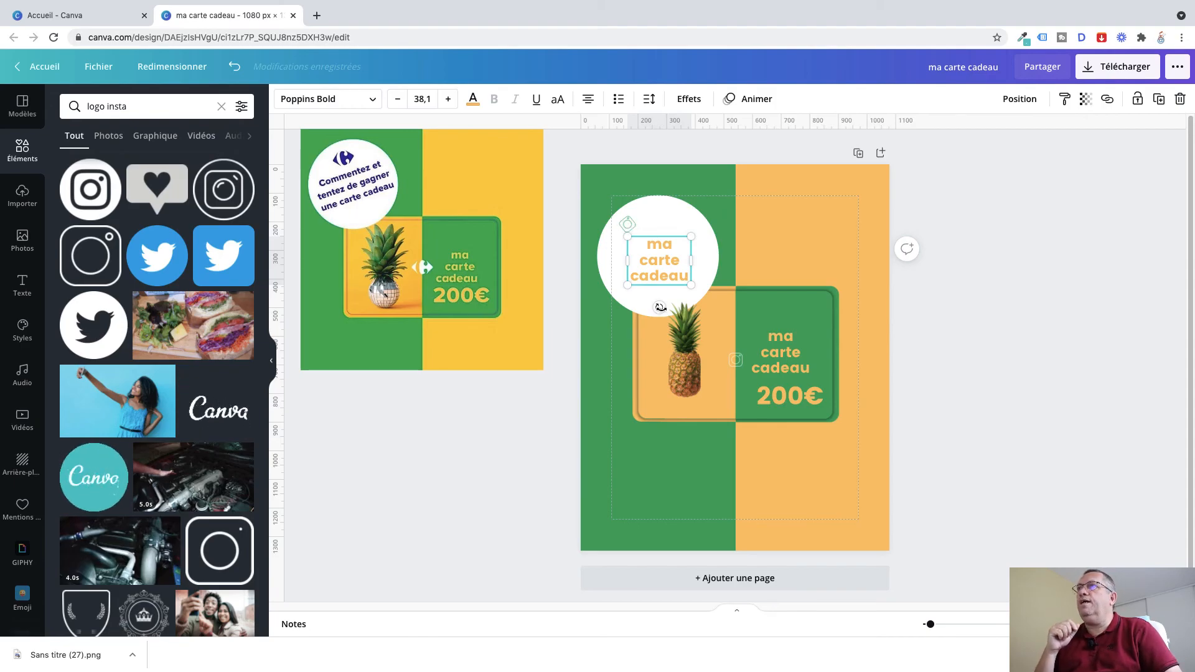
left_click_drag(660, 307, 691, 304)
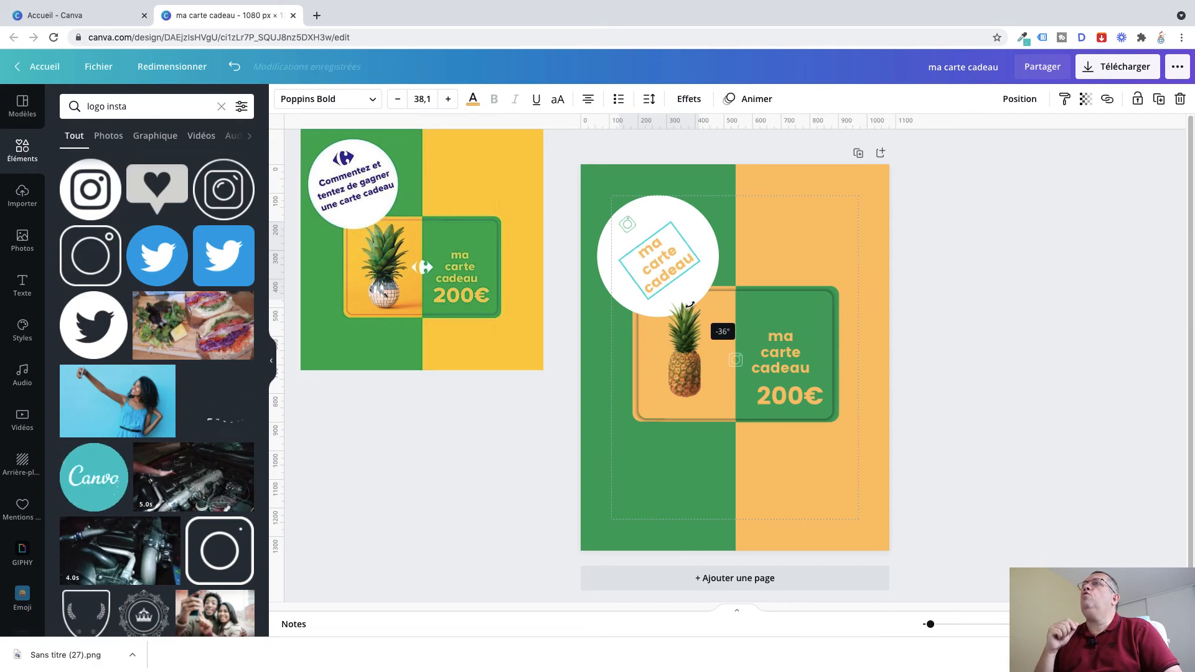
left_click_drag(668, 262, 655, 250)
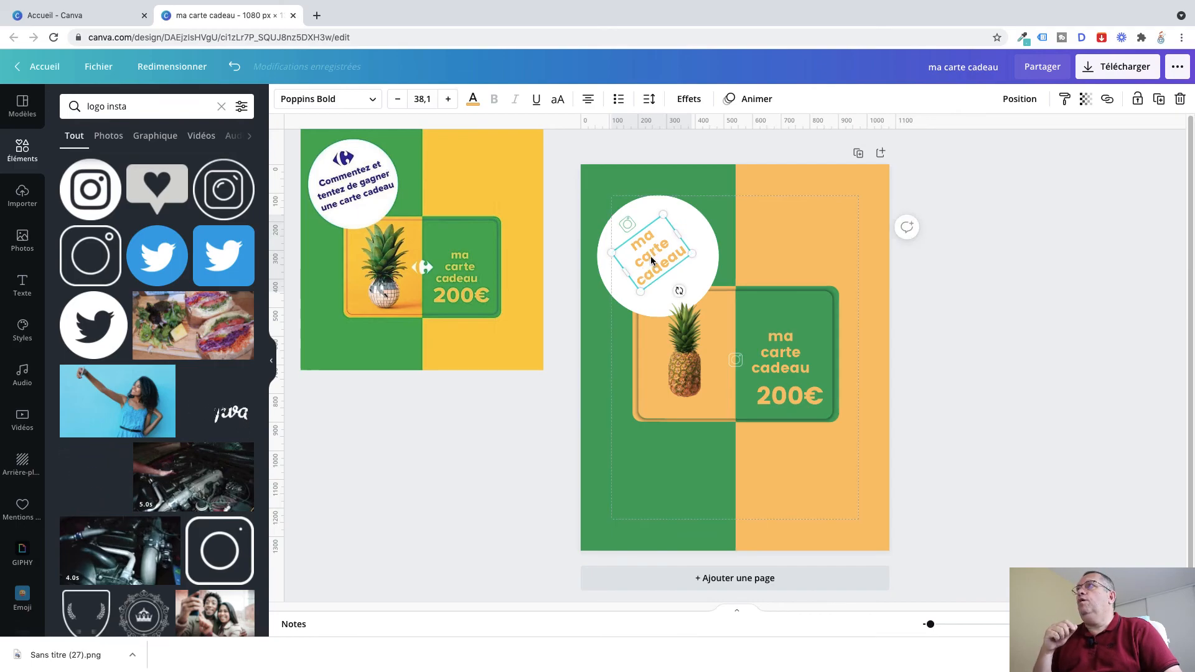
- Reduce the font size of the tilted text in the white circle to 30,1
left_click(397, 100)
left_click(397, 99)
left_click(397, 99)
left_click(397, 100)
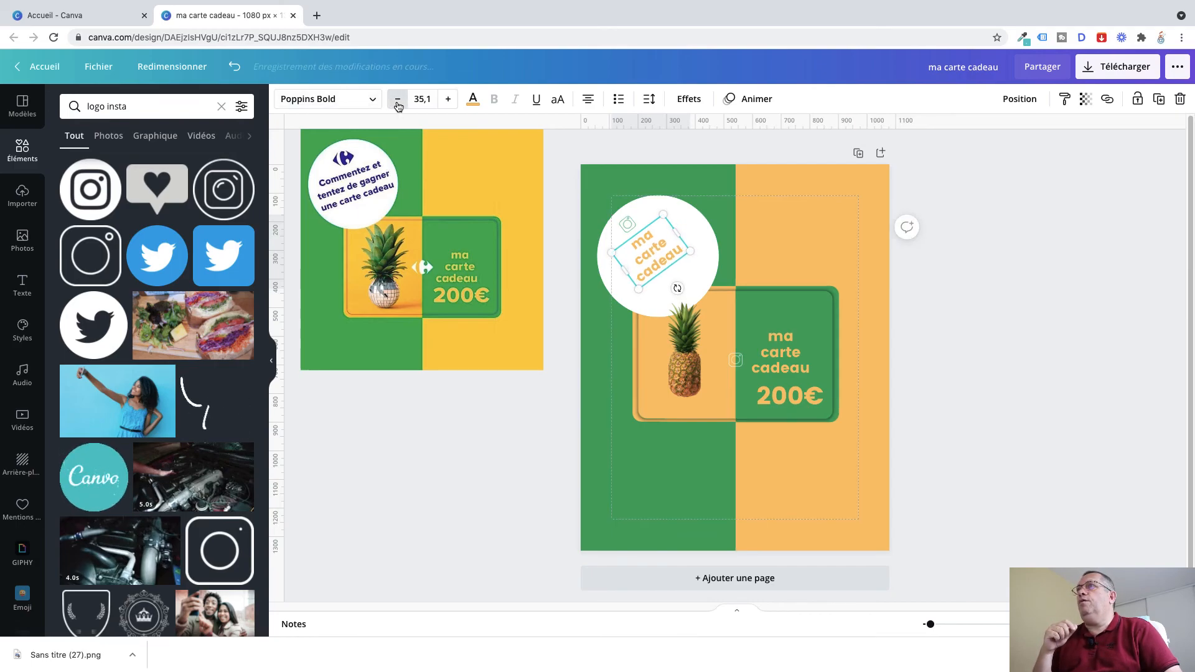
left_click(397, 100)
left_click(396, 100)
left_click(397, 99)
left_click(397, 100)
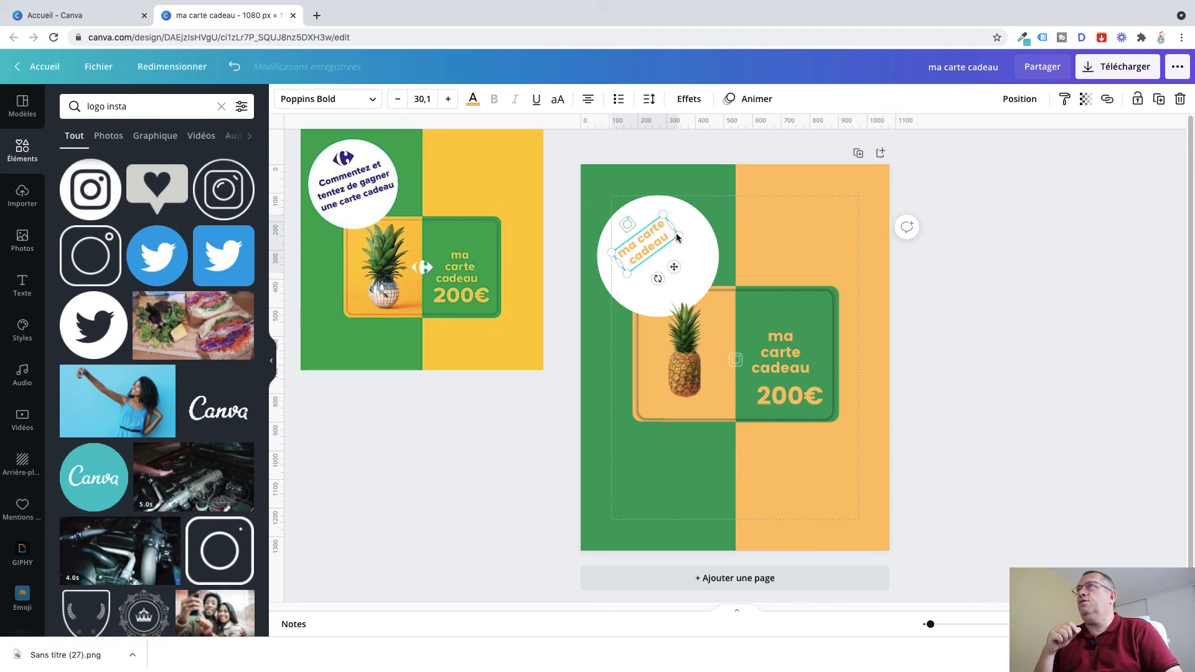